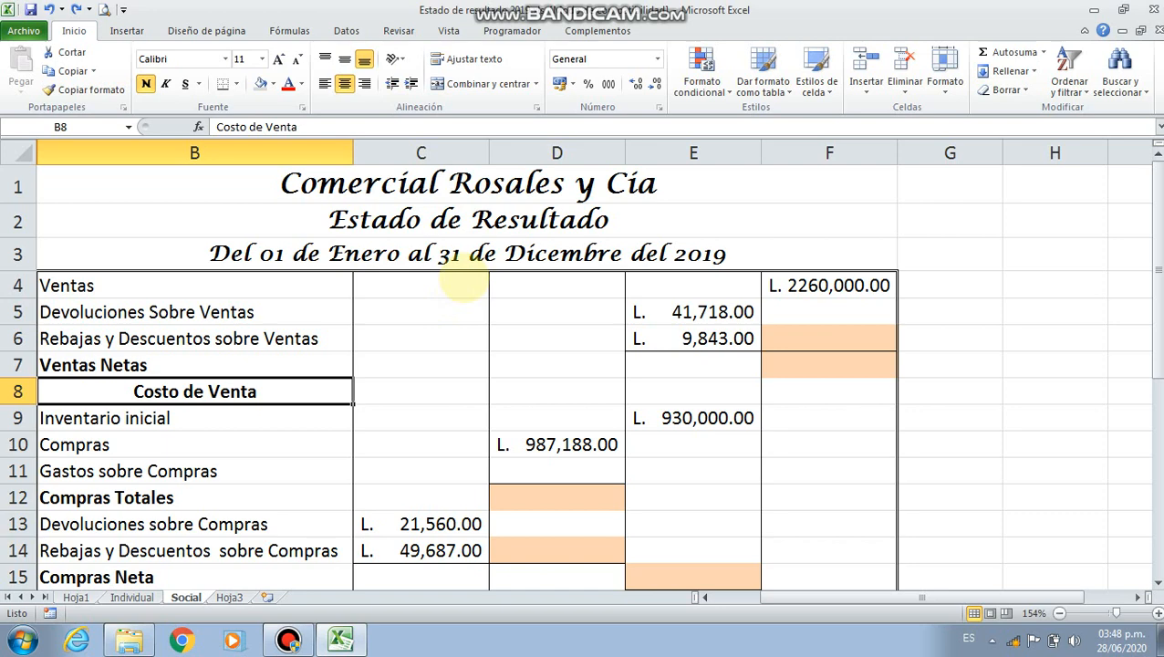
# In F6, add the sales returns and the sales rebates and discounts with the formula =E5+E6
pyautogui.scroll(-3, 290, 312)
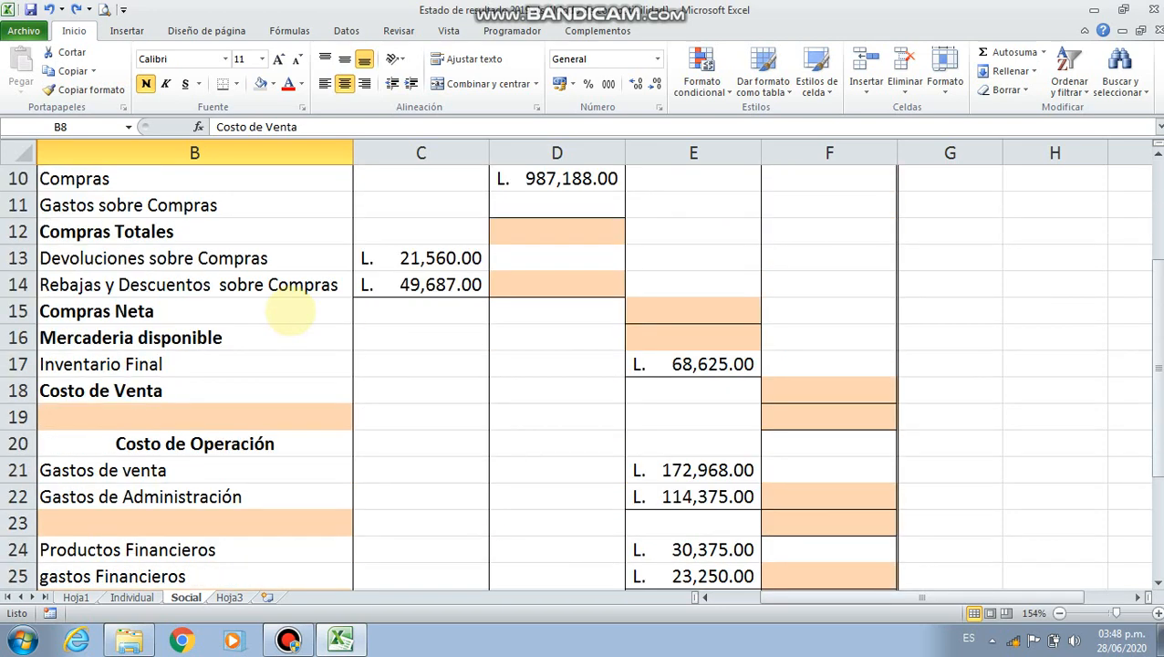
pyautogui.scroll(-3, 290, 312)
pyautogui.scroll(6, 290, 312)
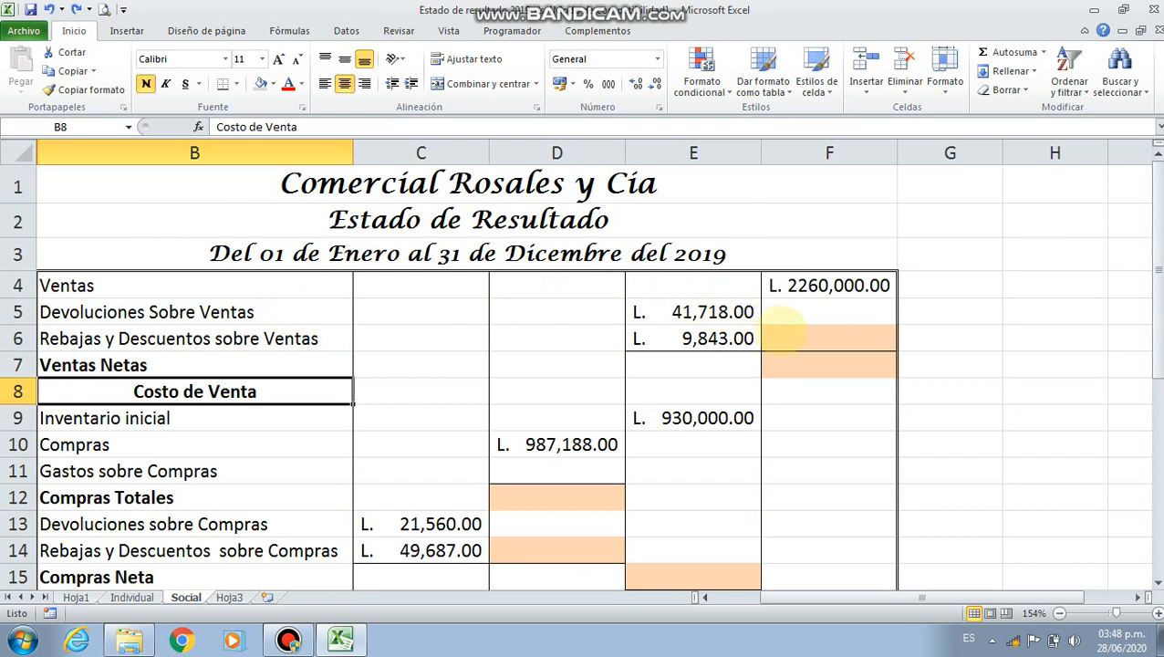
pyautogui.click(788, 330)
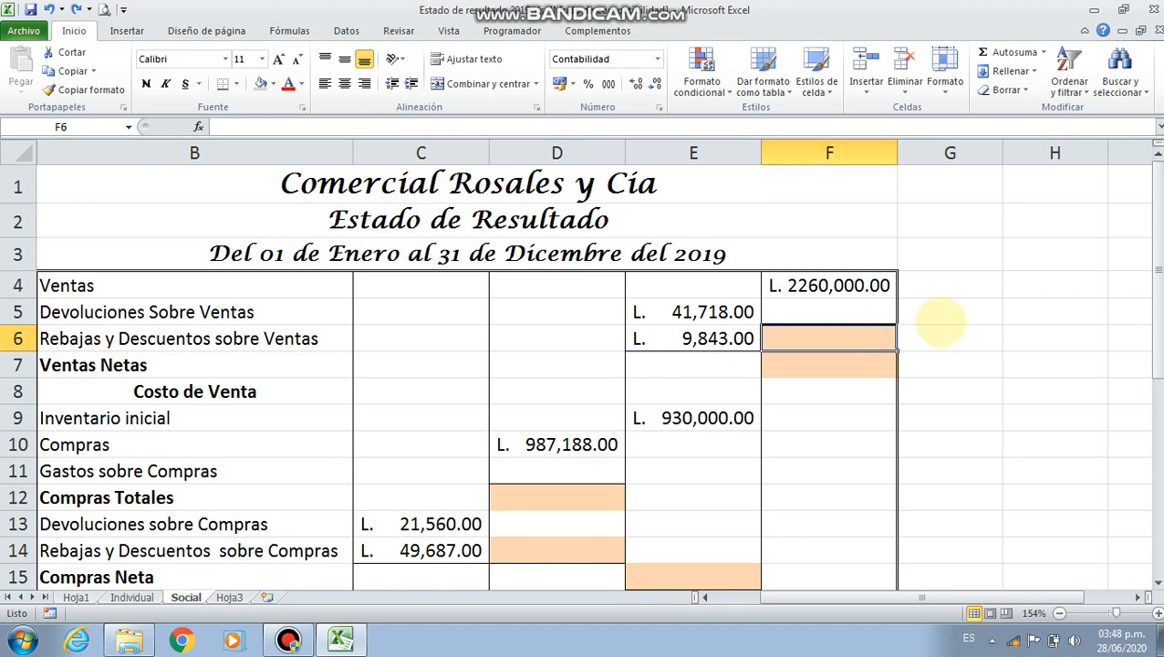
pyautogui.write('=')
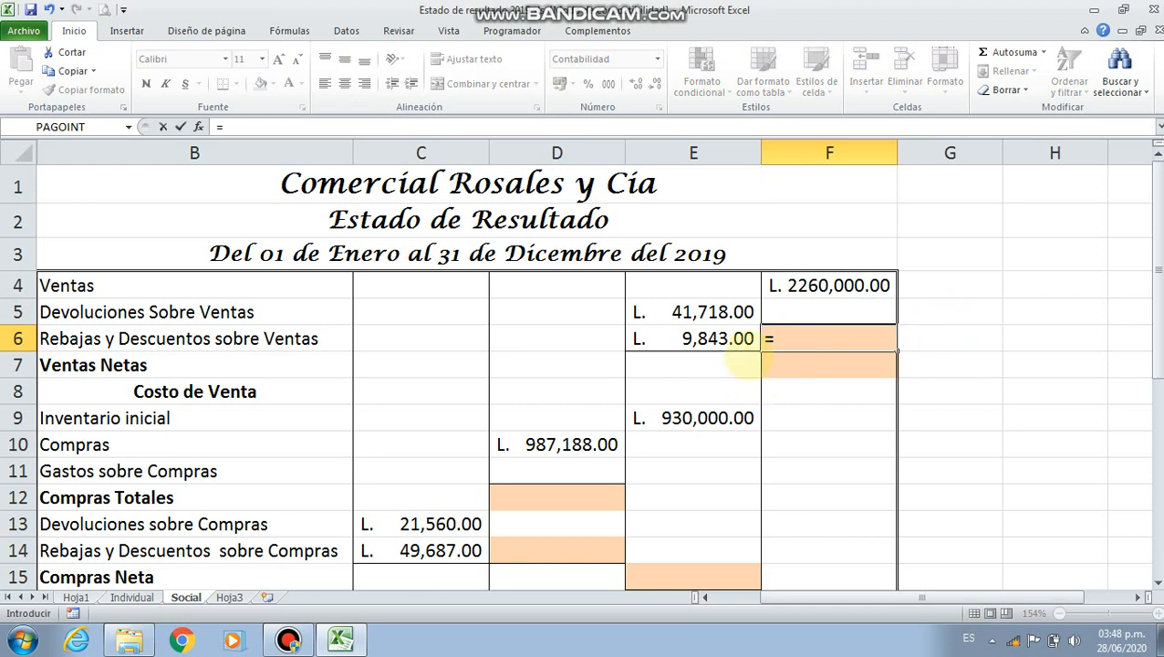
pyautogui.click(698, 311)
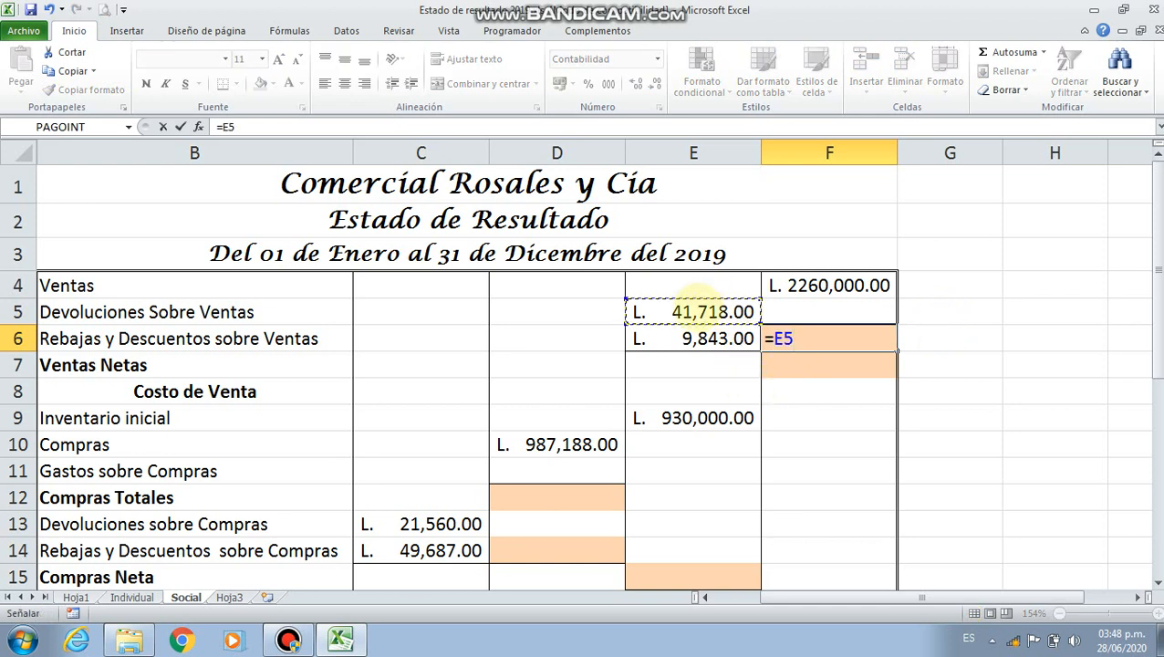
pyautogui.write('+')
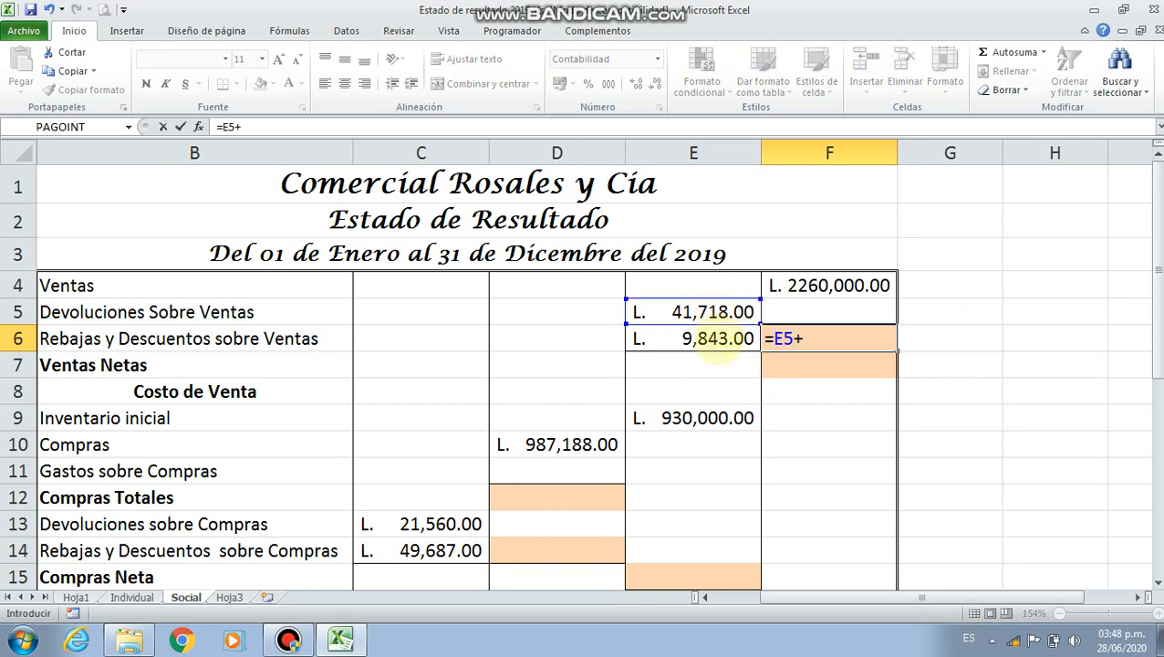
pyautogui.click(716, 347)
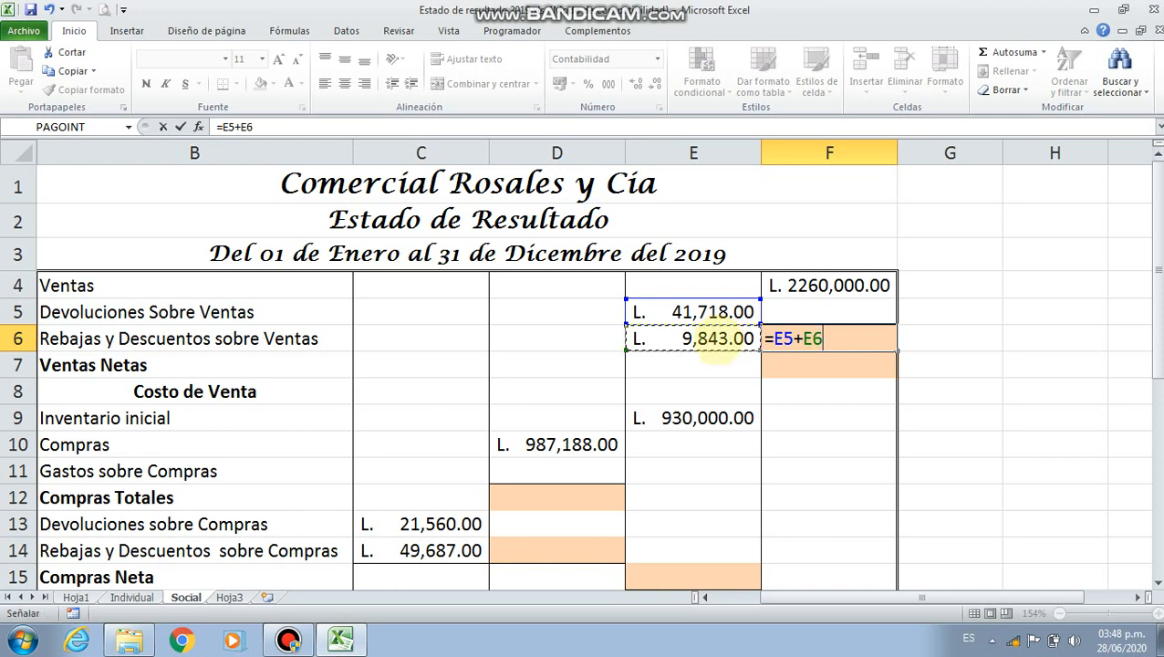
pyautogui.press('Return')
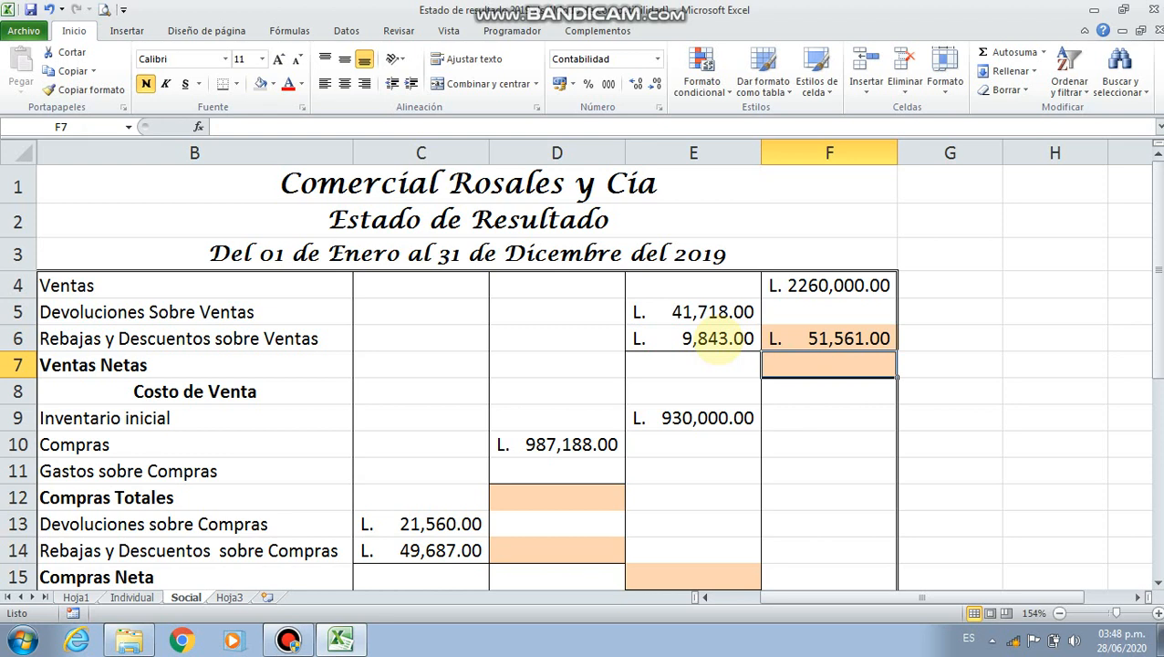
# Calculate Ventas Netas in F7 by subtracting the returns and discounts from sales with =F4-F6
pyautogui.write('=')
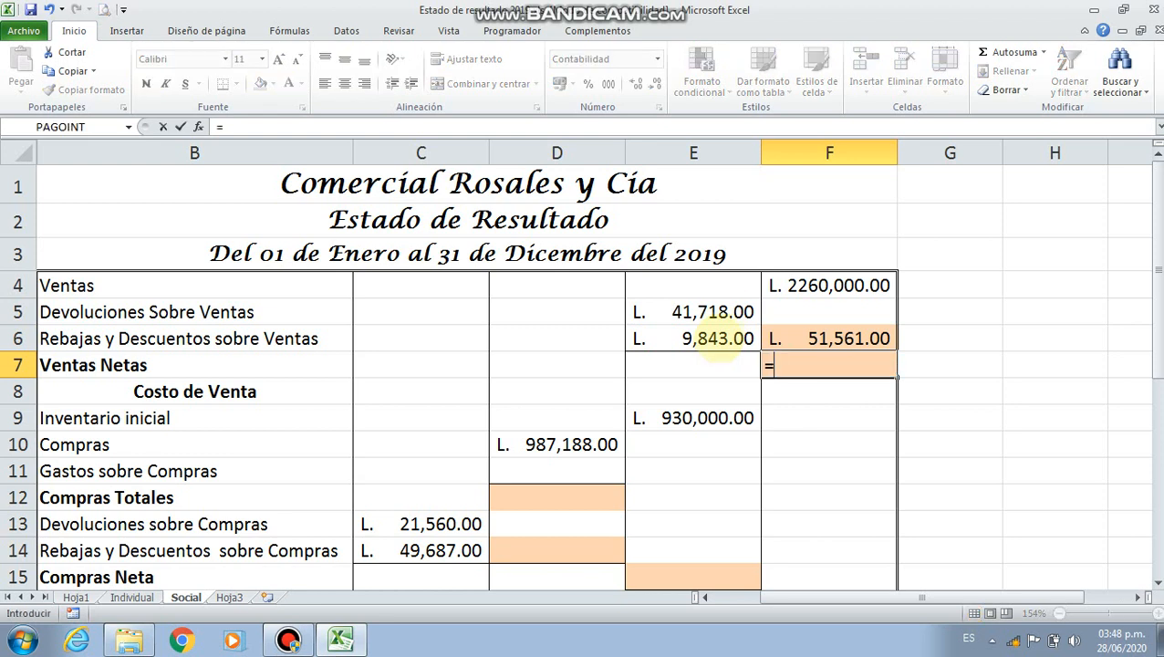
pyautogui.click(836, 288)
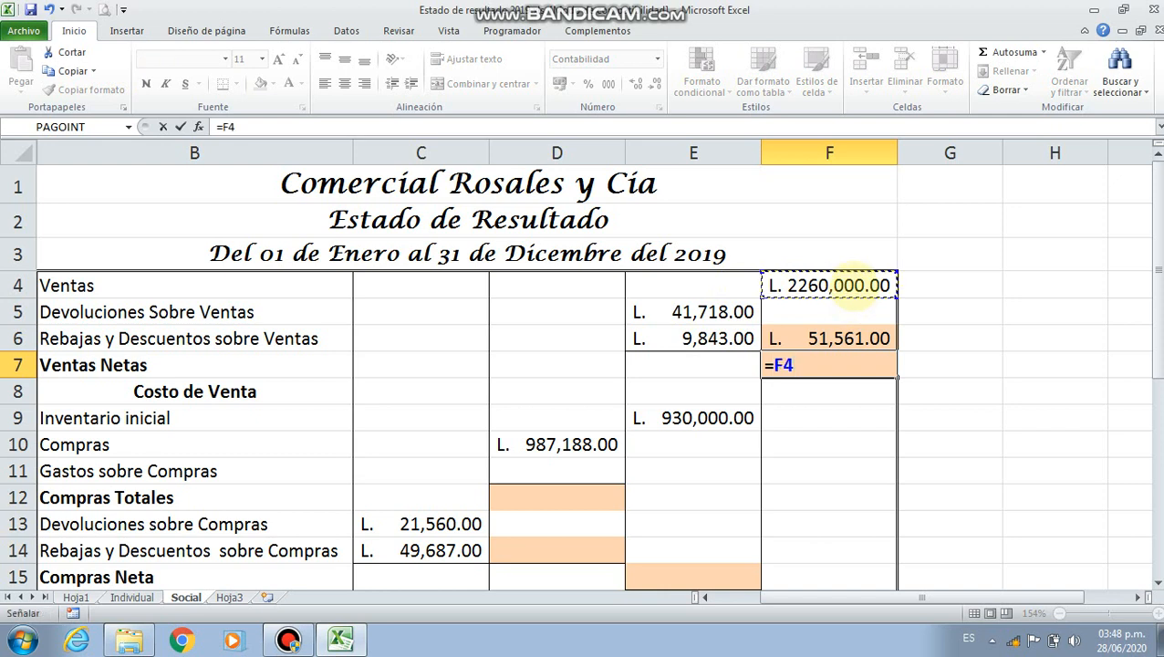
pyautogui.write('-')
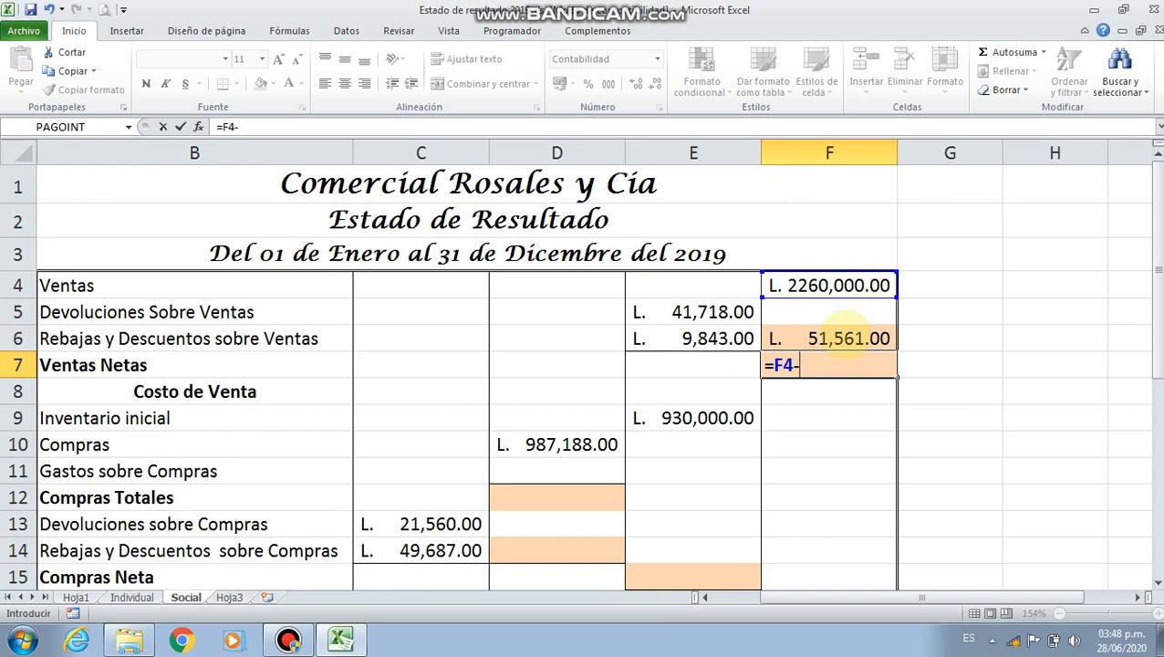
pyautogui.click(845, 334)
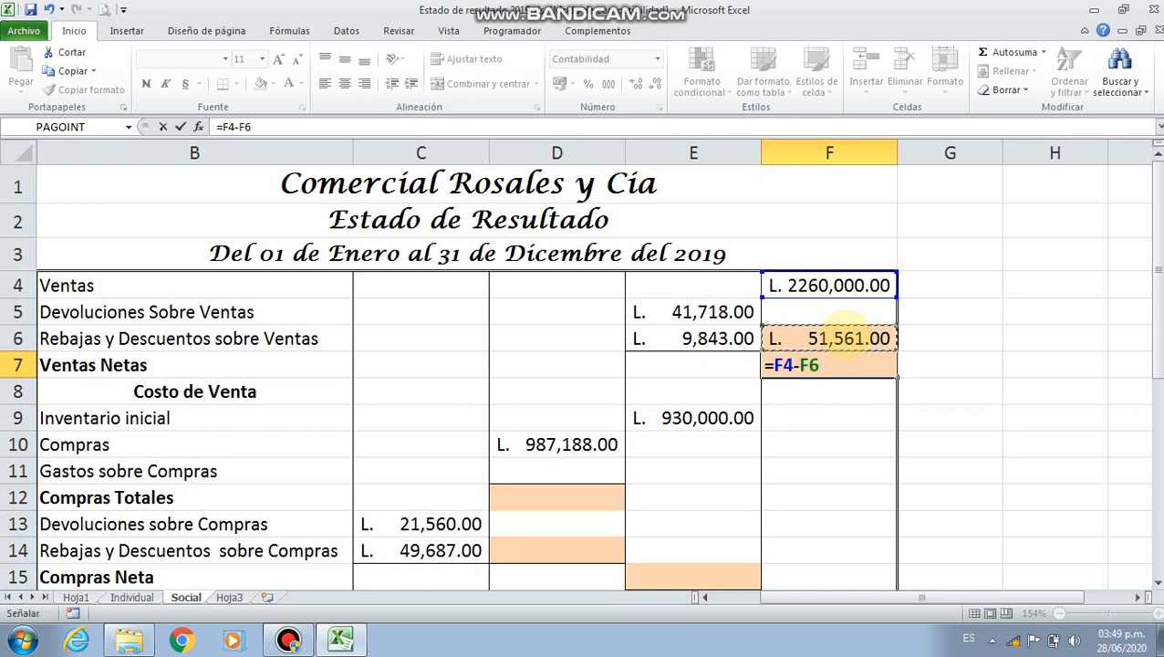
pyautogui.press('Return')
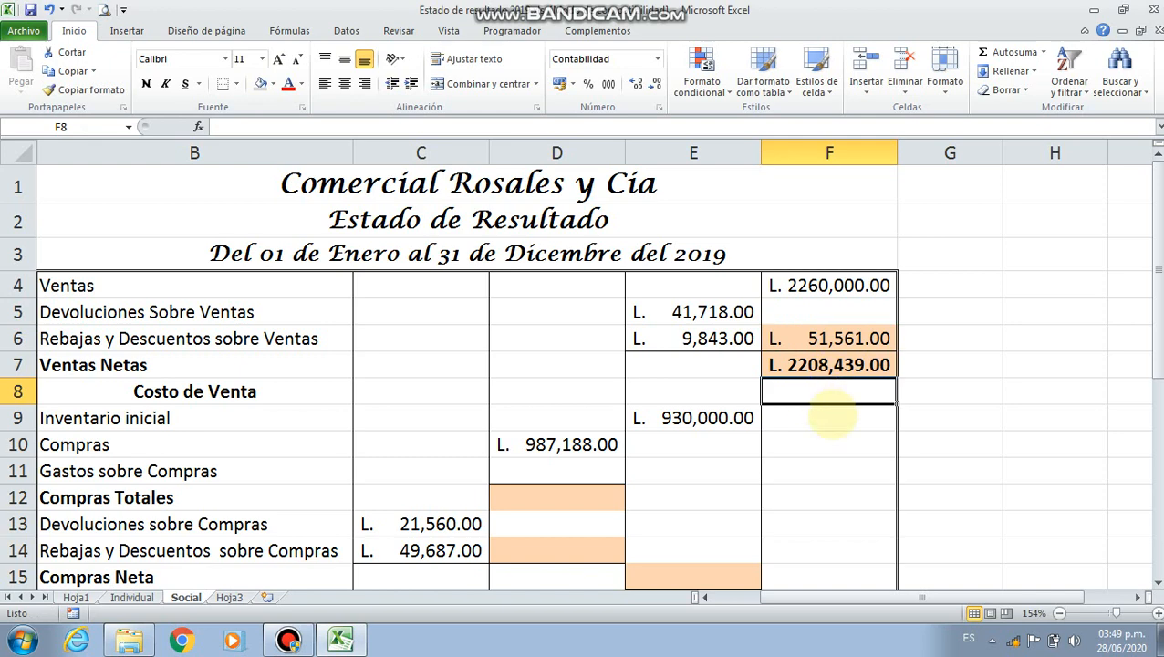
# Enter 20000 as the Gastos sobre Compras amount in D11
pyautogui.scroll(-1, 475, 390)
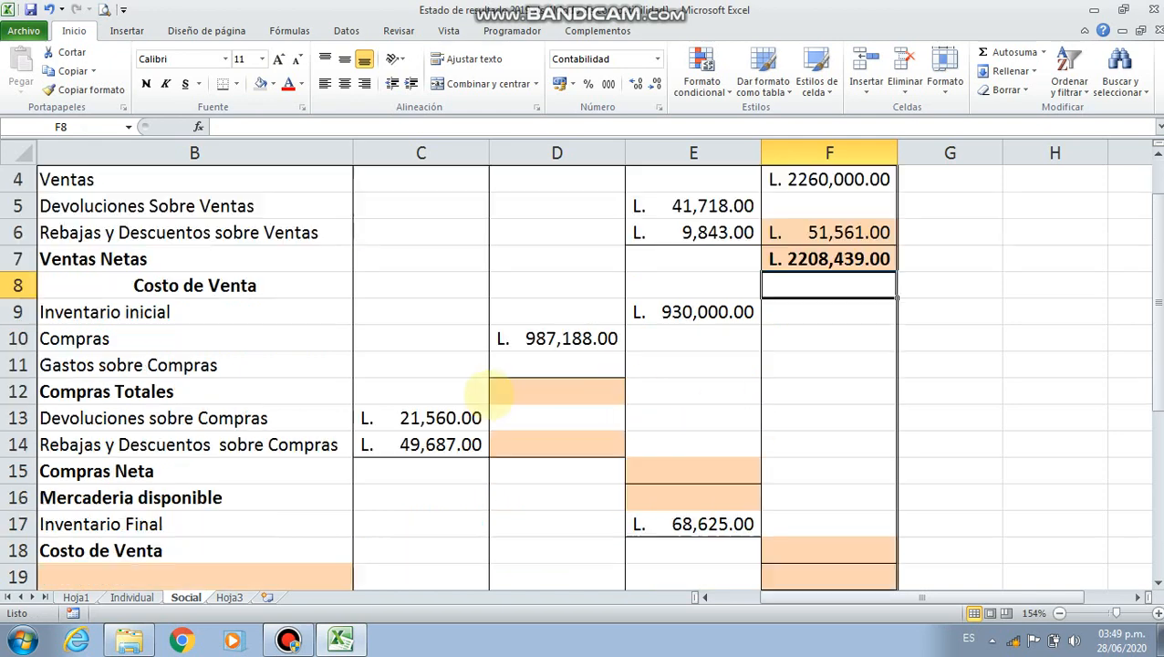
pyautogui.click(547, 365)
pyautogui.write('2')
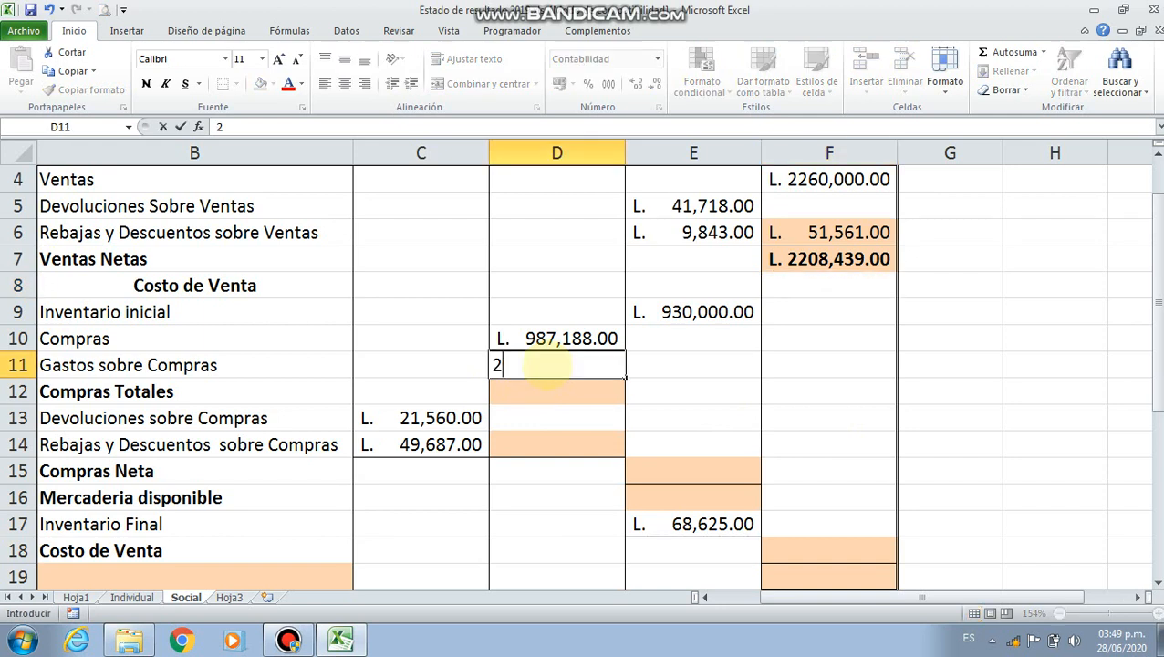
pyautogui.write('0000')
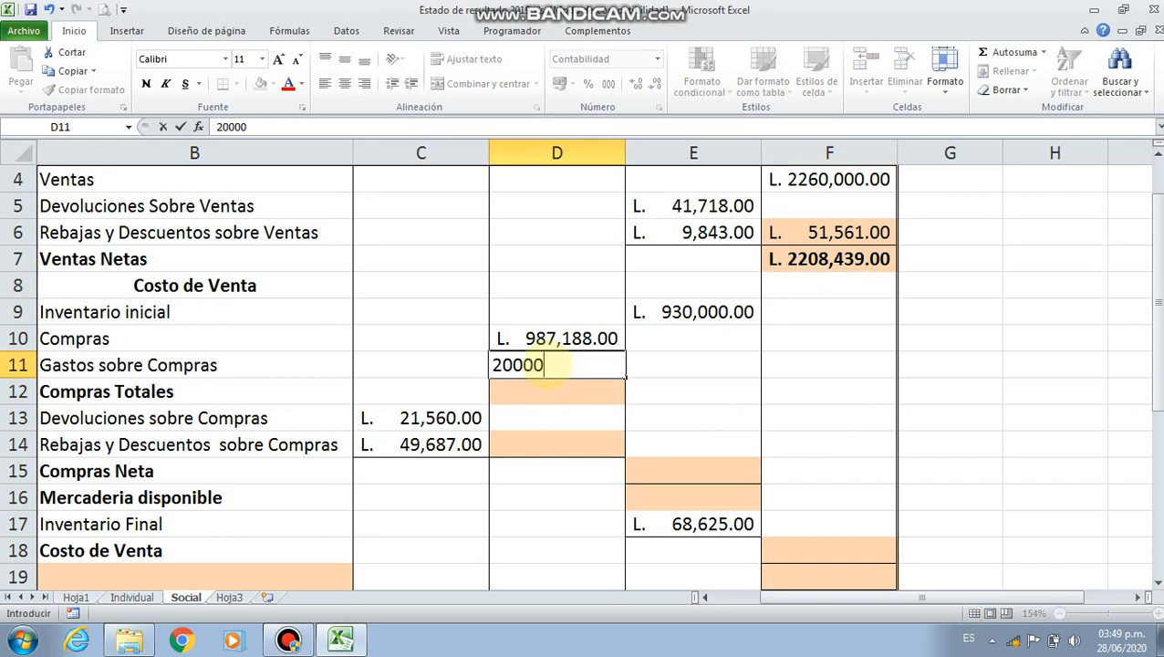
pyautogui.press('Return')
pyautogui.click(546, 365)
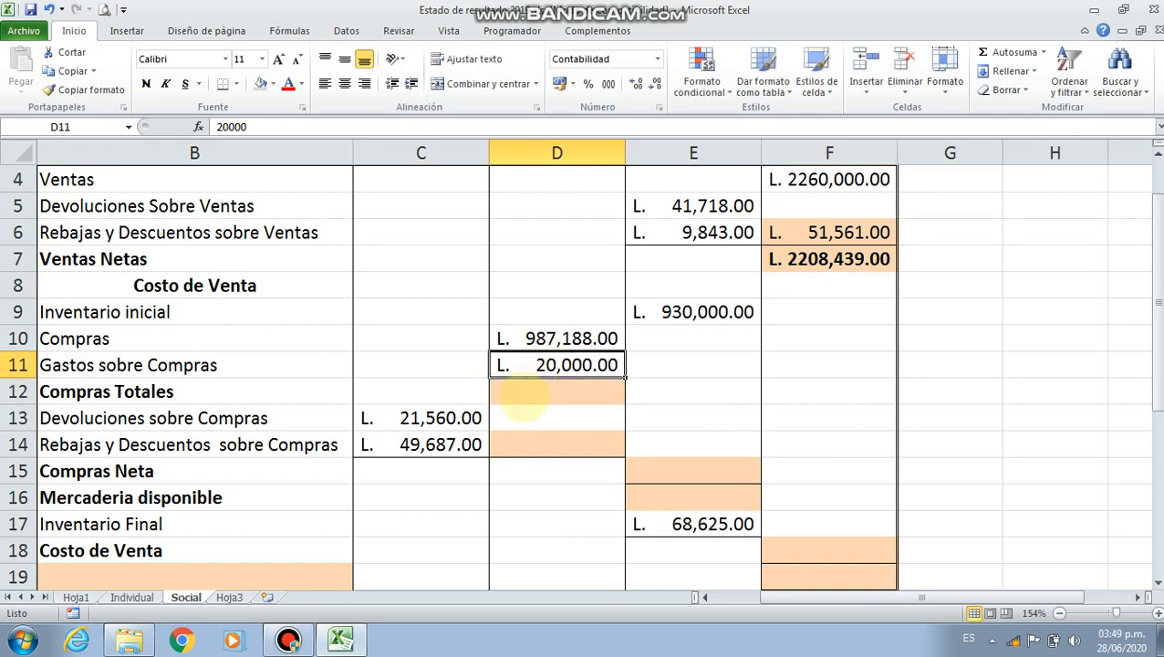
# Calculate Compras Totales in D12 by adding purchases and purchase expenses with =D10+D11
pyautogui.click(551, 393)
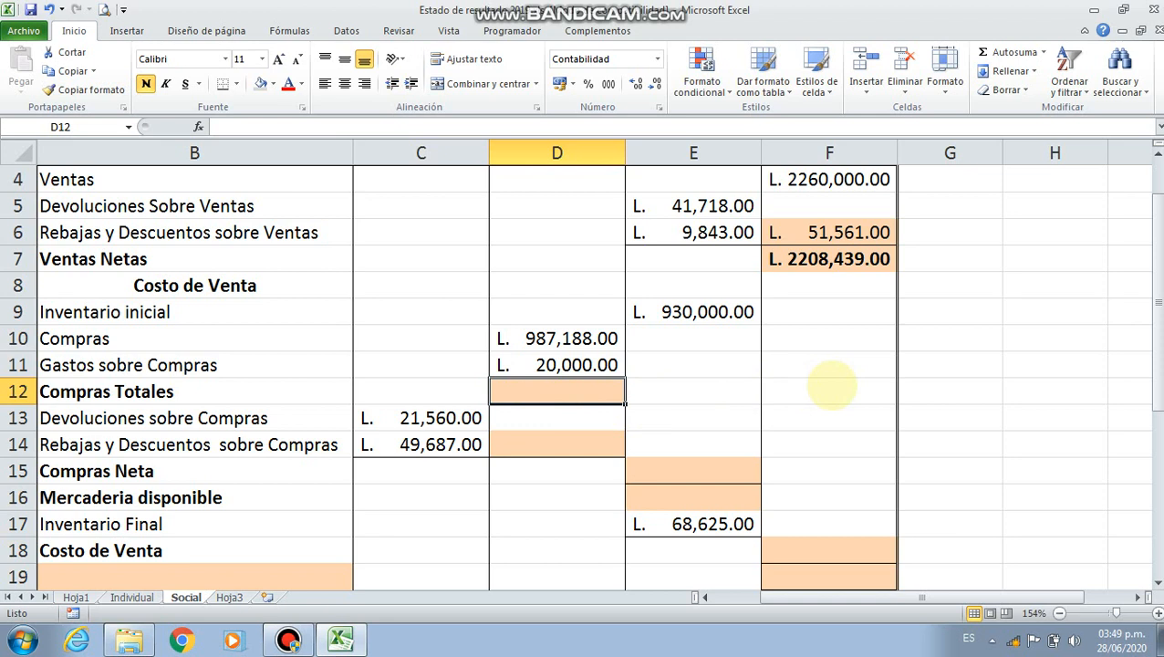
pyautogui.write('=')
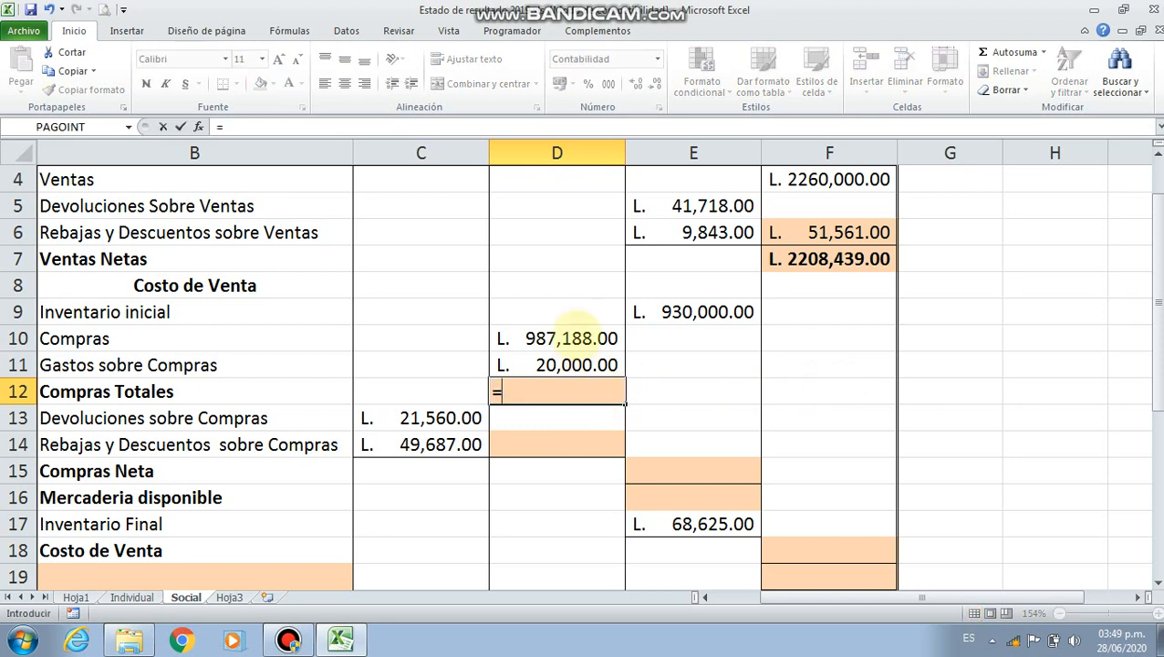
pyautogui.click(574, 336)
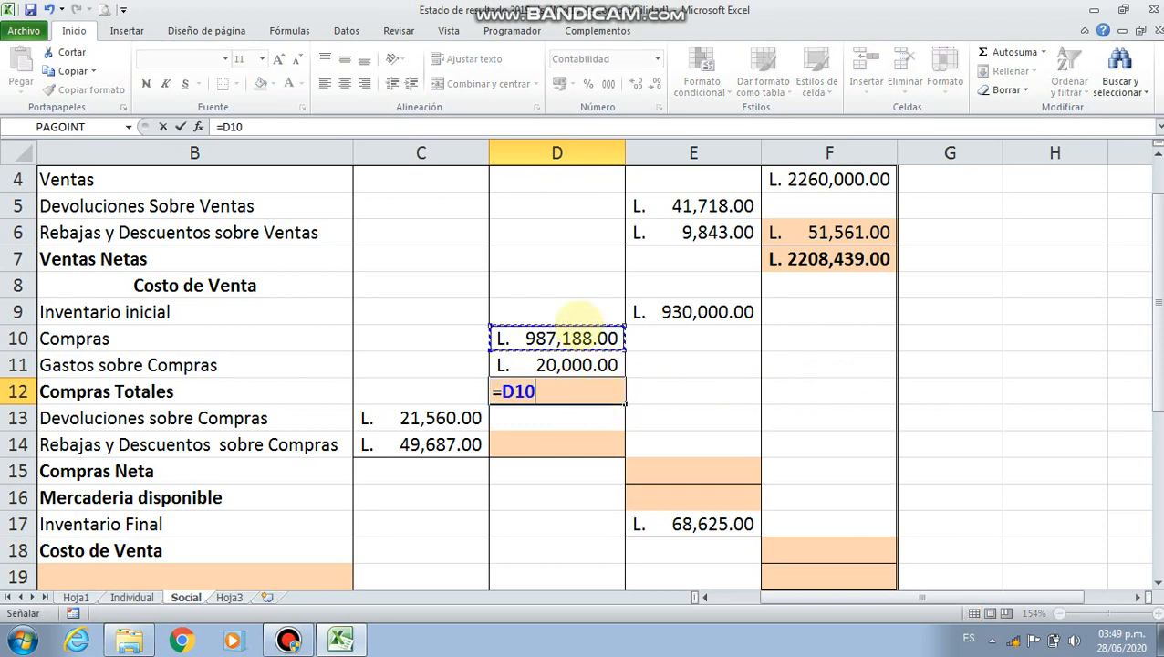
pyautogui.write('+')
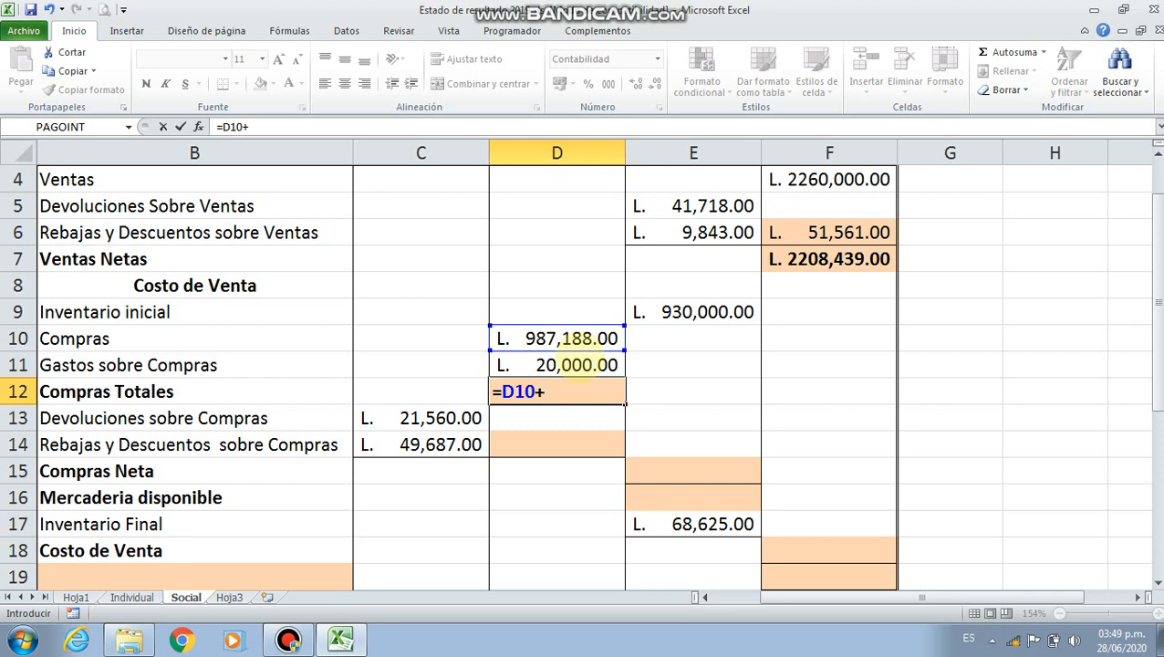
pyautogui.click(577, 365)
pyautogui.press('Return')
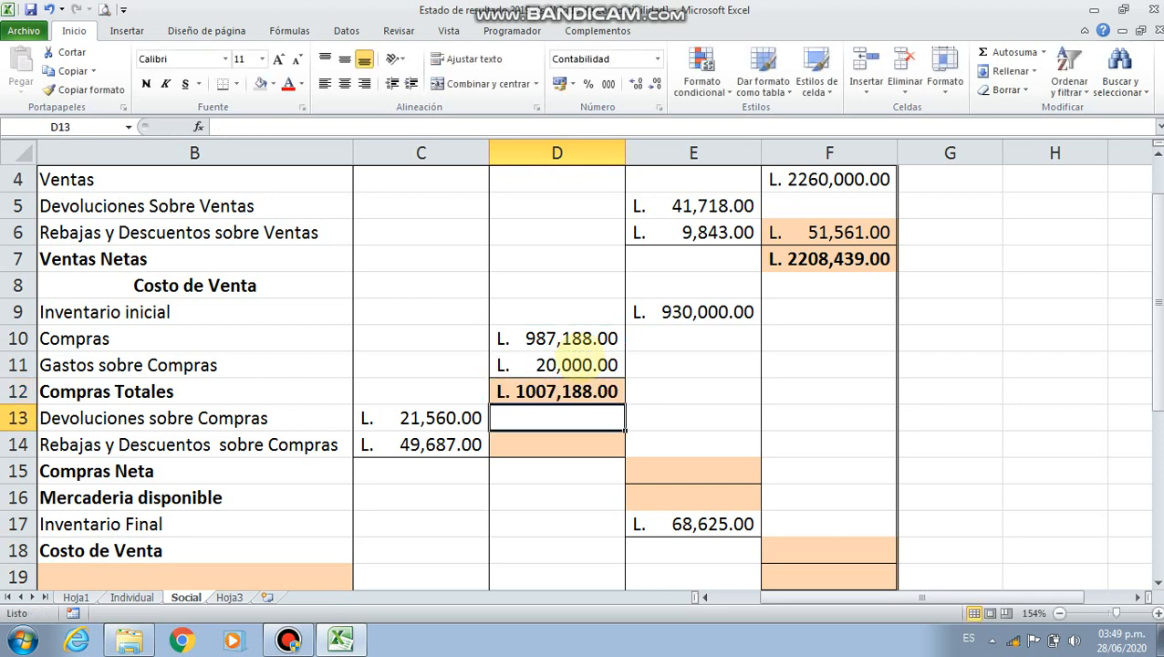
pyautogui.press('Up')
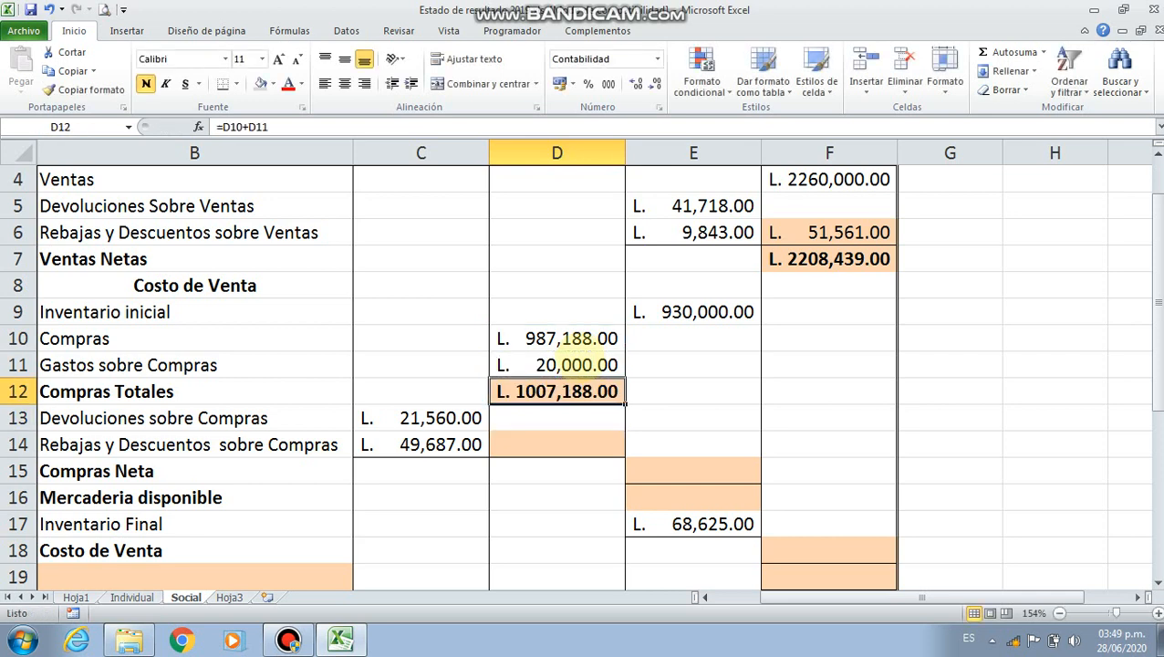
# In D14, add the purchase returns and the purchase rebates and discounts with the formula =C13+C14
pyautogui.press('Down')
pyautogui.press('Down')
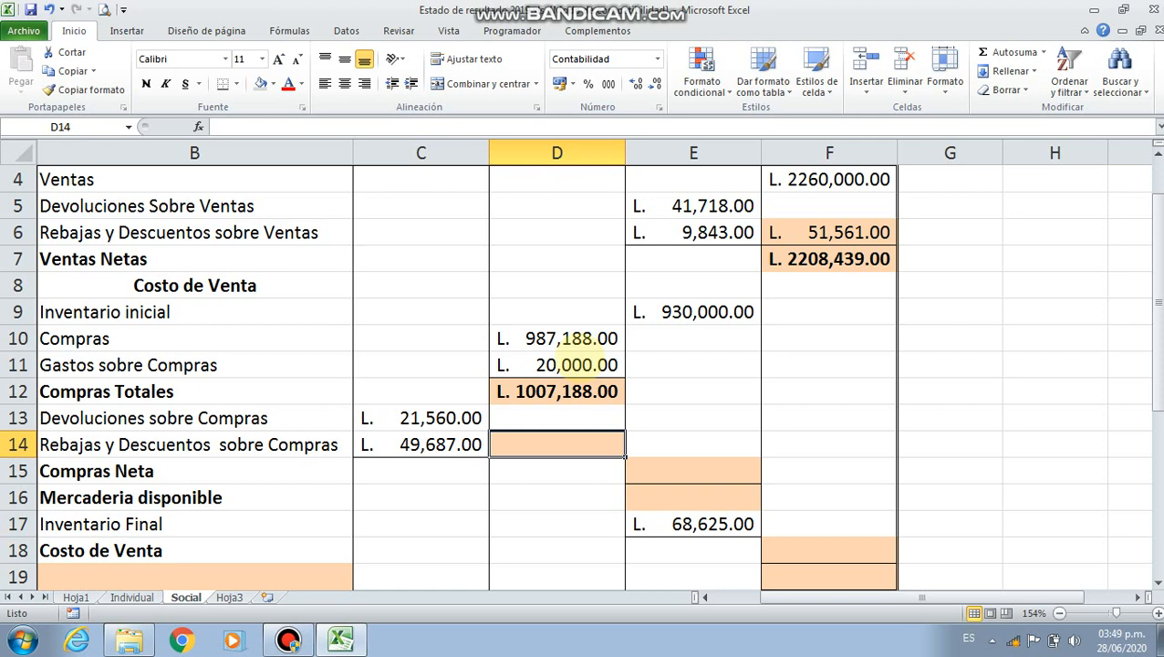
pyautogui.write('=')
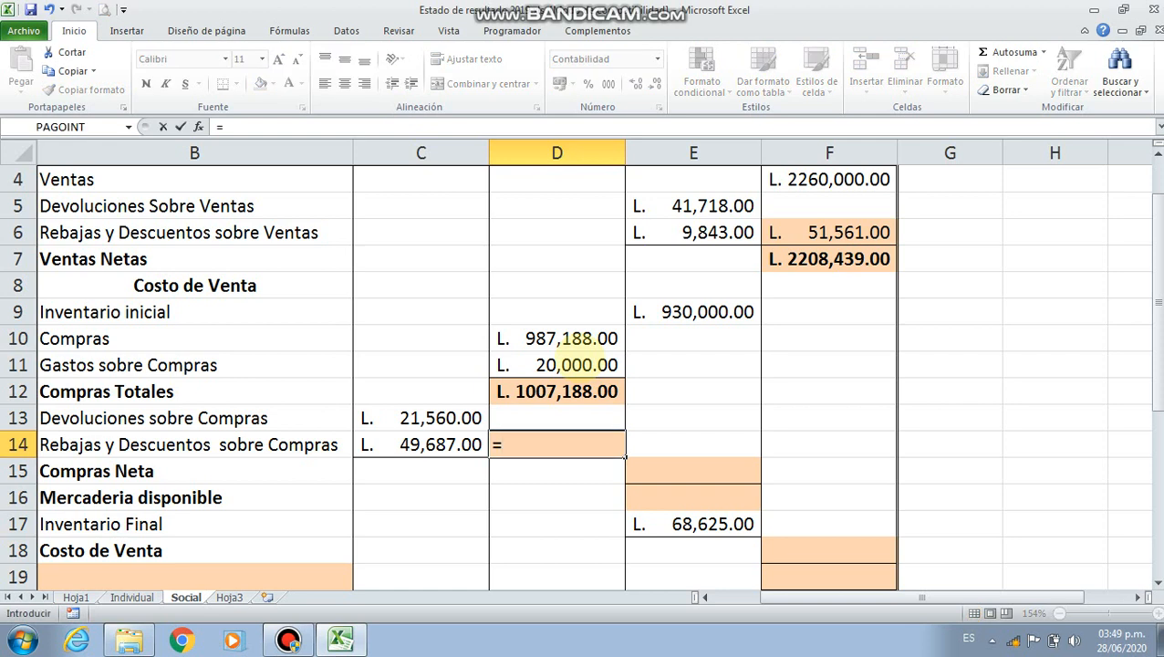
pyautogui.click(429, 417)
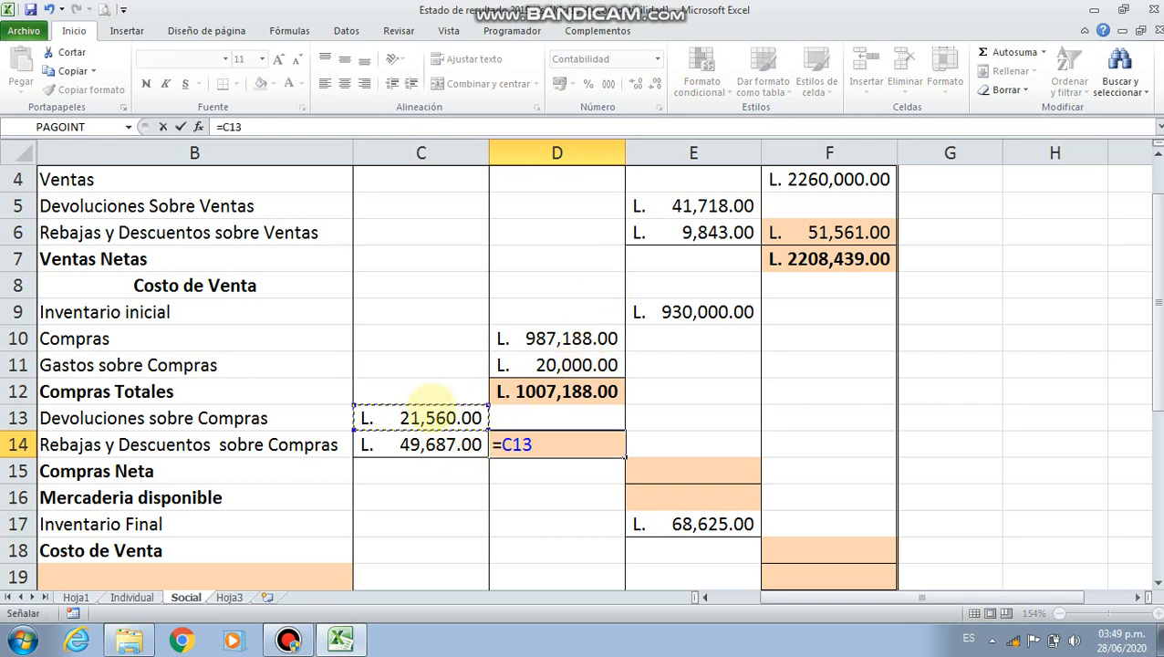
pyautogui.write('+')
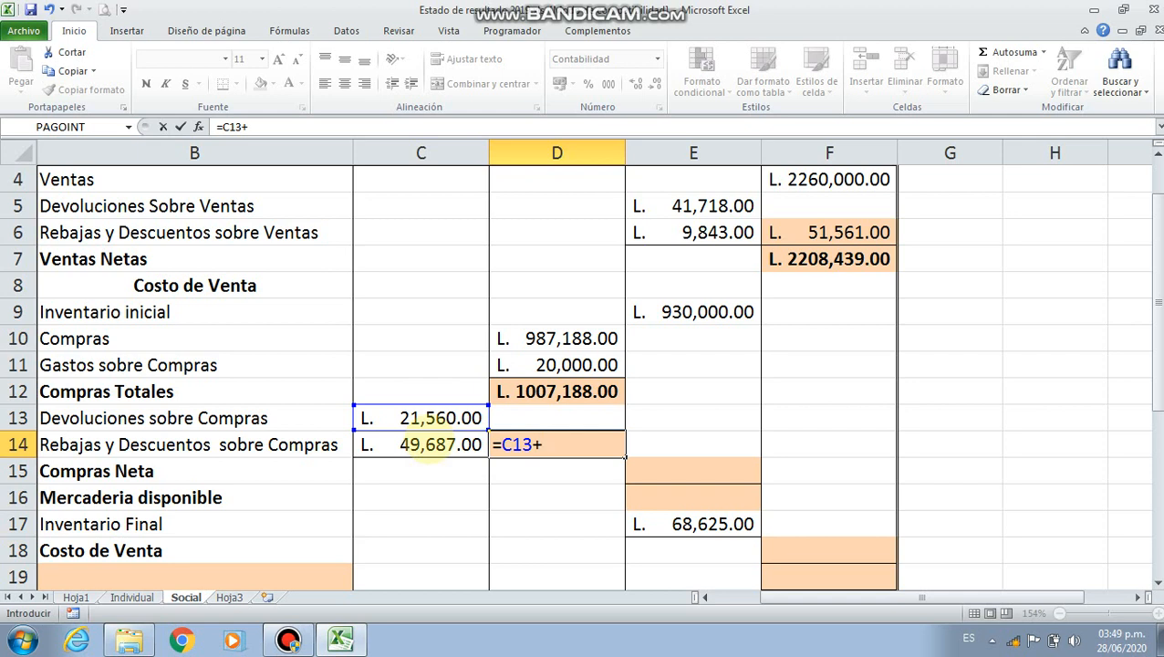
pyautogui.click(431, 444)
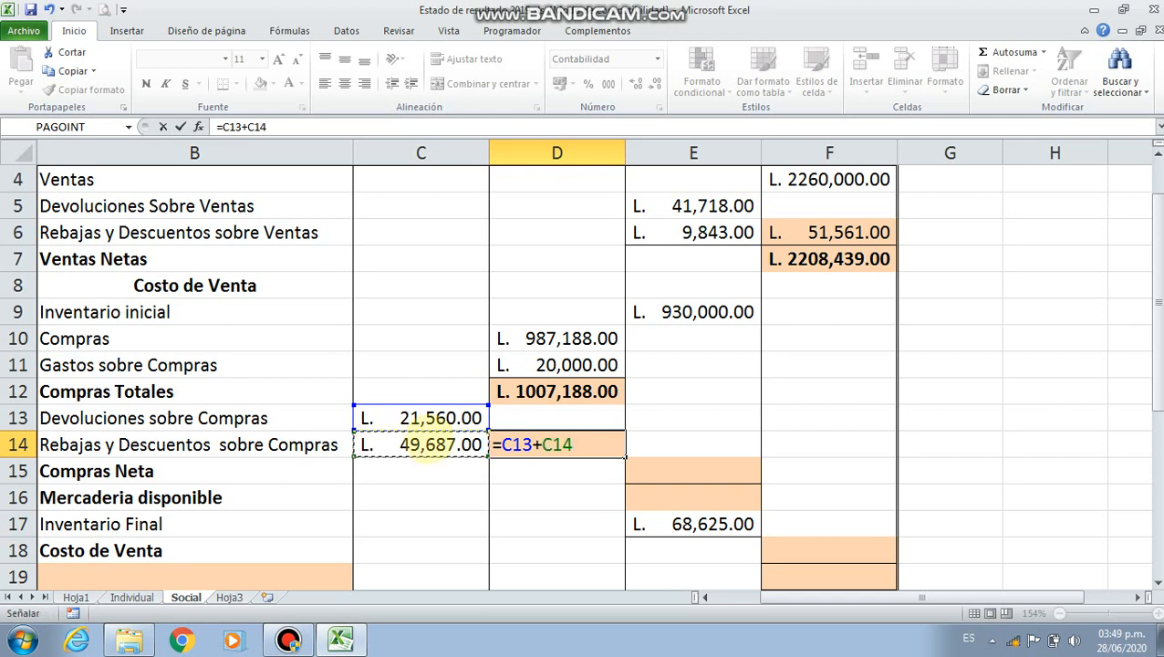
pyautogui.press('Return')
pyautogui.press('Up')
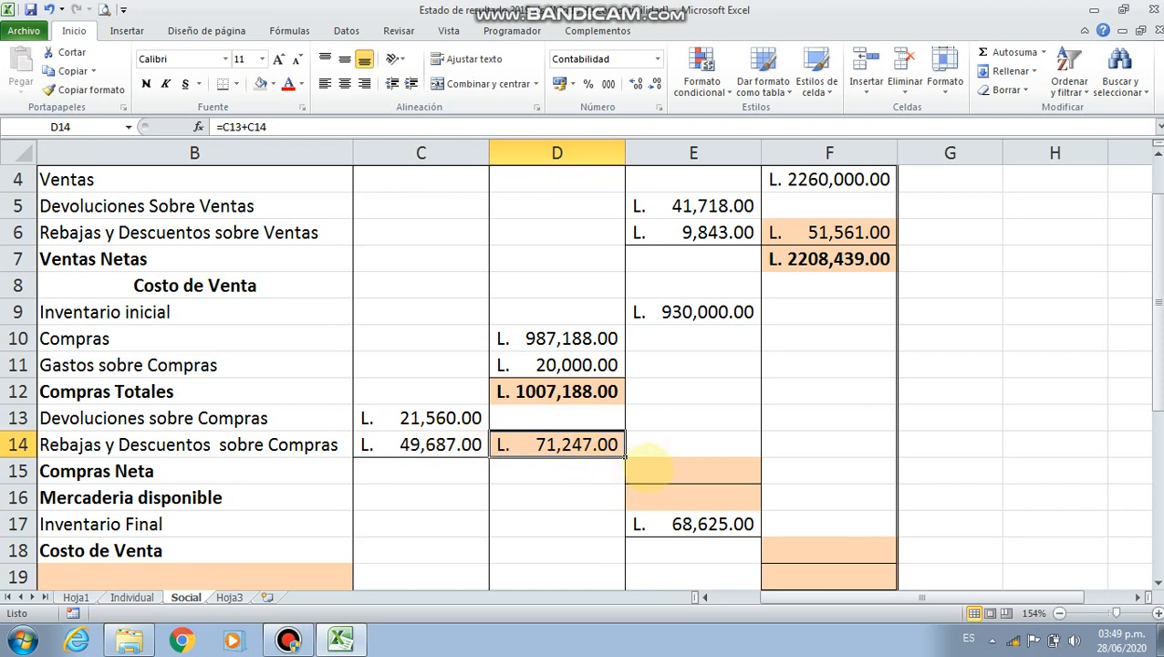
# Calculate Compras Neta in E15 by subtracting the purchase returns and discounts from total purchases with =D12-D14
pyautogui.click(661, 468)
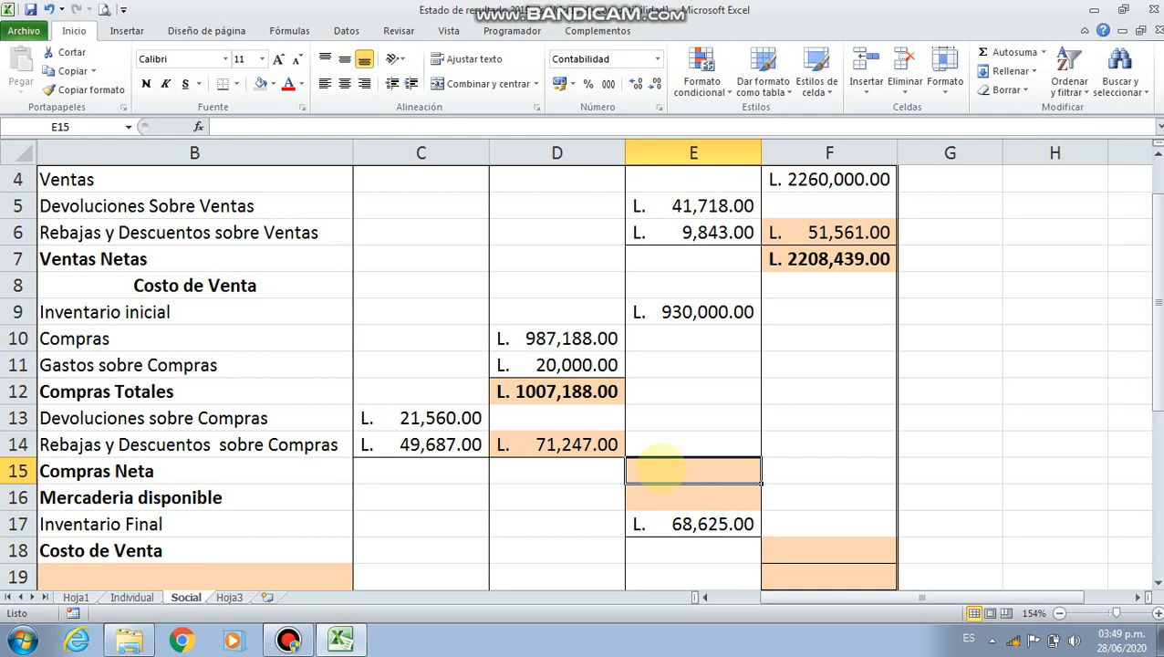
pyautogui.write('=')
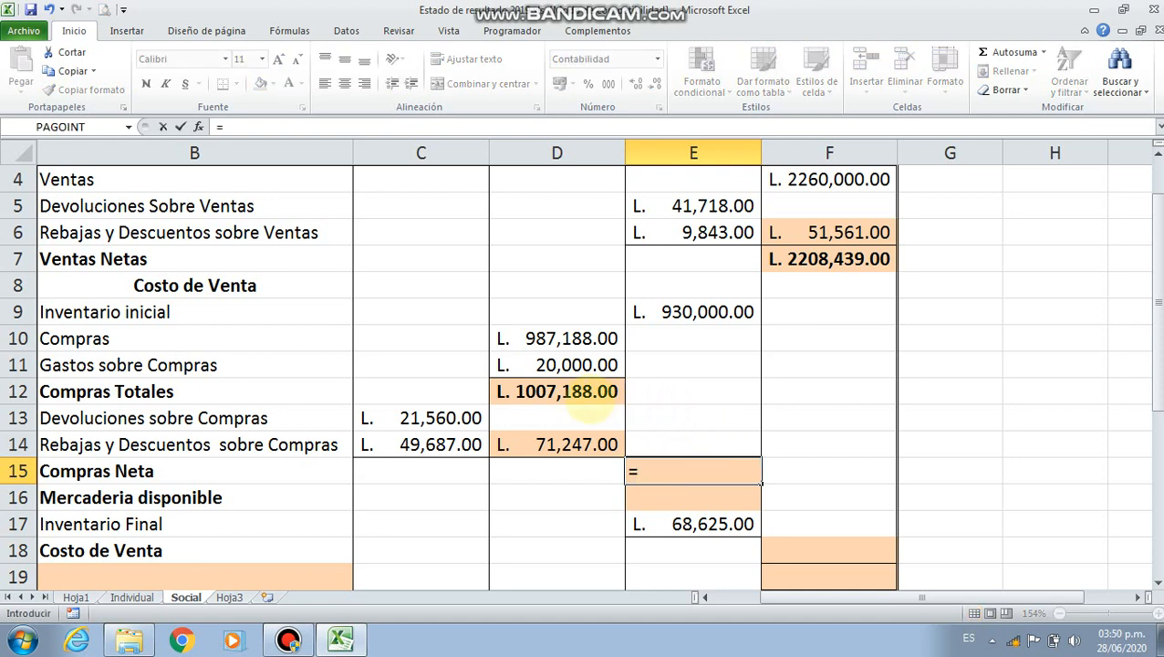
pyautogui.click(588, 399)
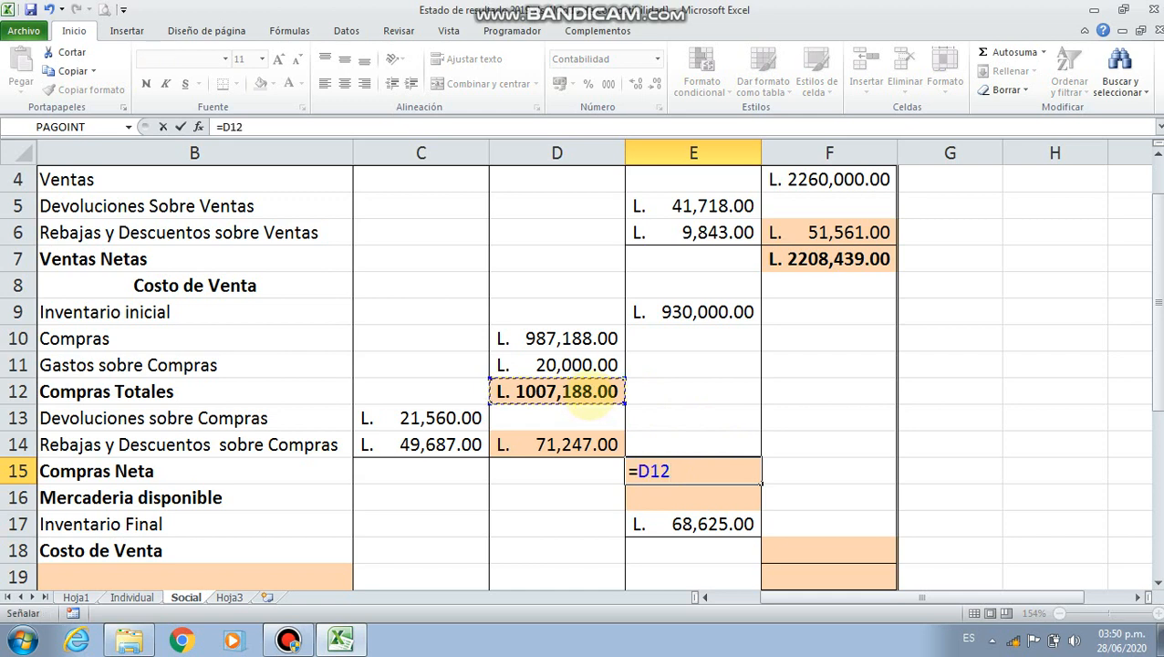
pyautogui.write('-')
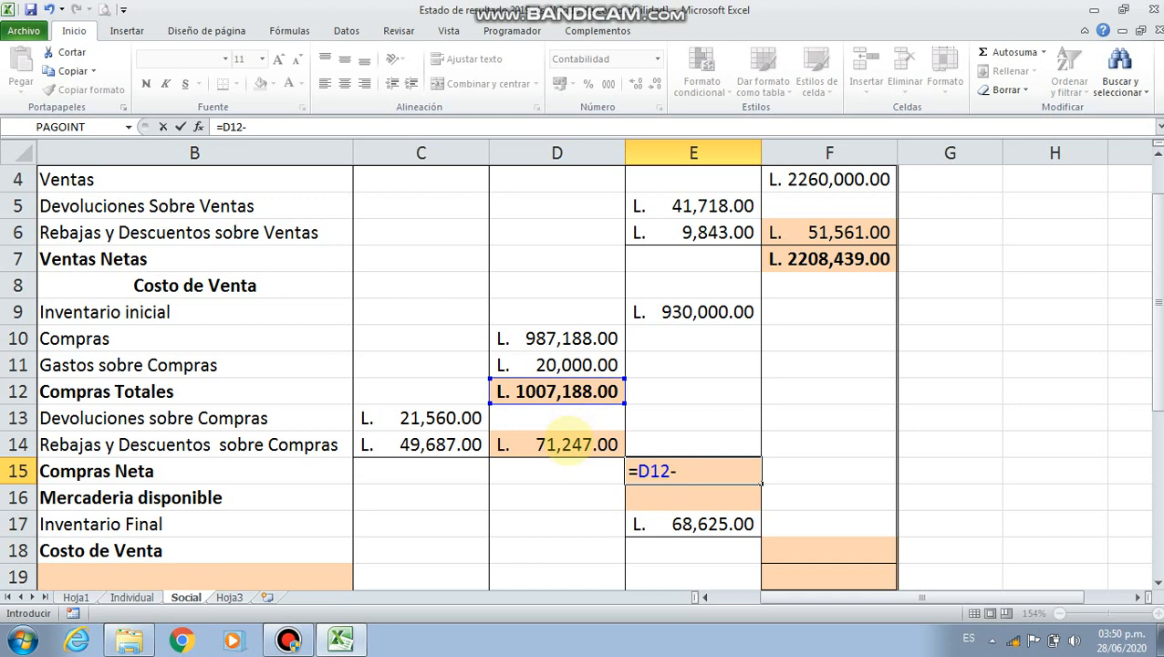
pyautogui.click(567, 442)
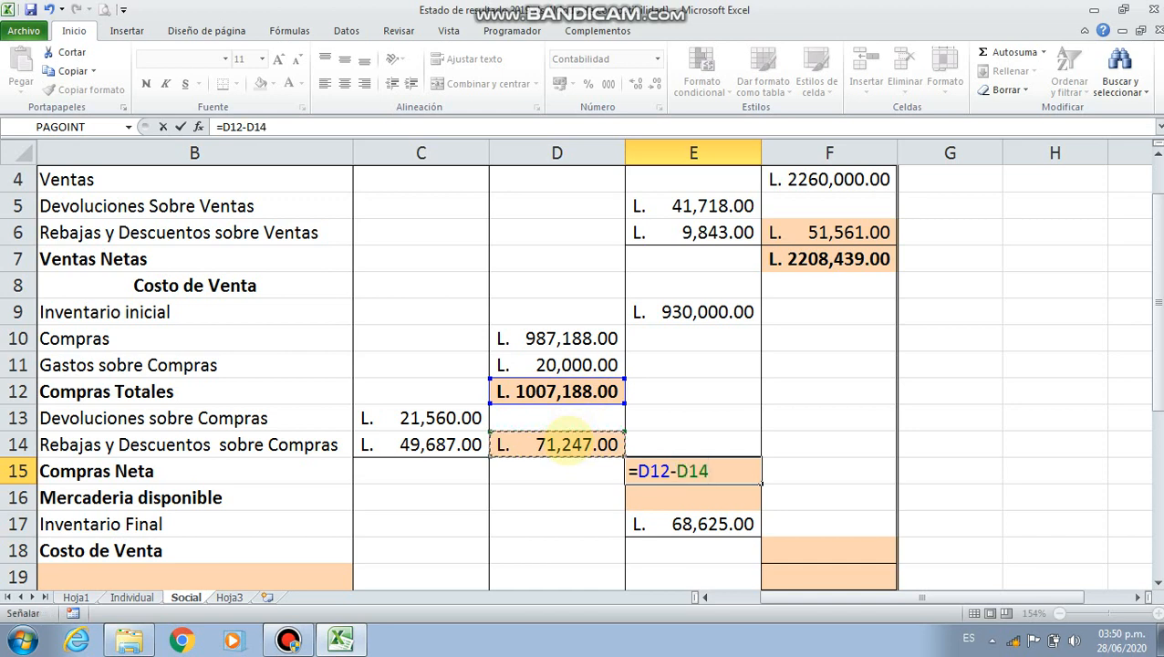
pyautogui.press('Return')
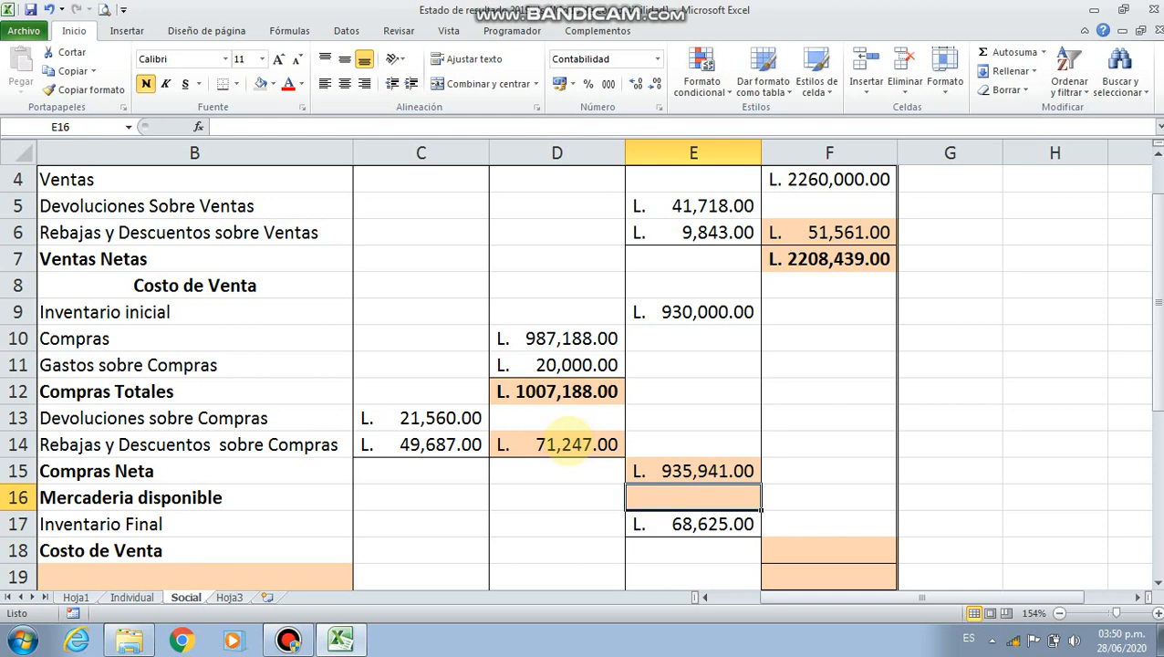
# Calculate Mercaderia disponible in E16 by adding the initial inventory and net purchases with =E9+E15
pyautogui.write('=')
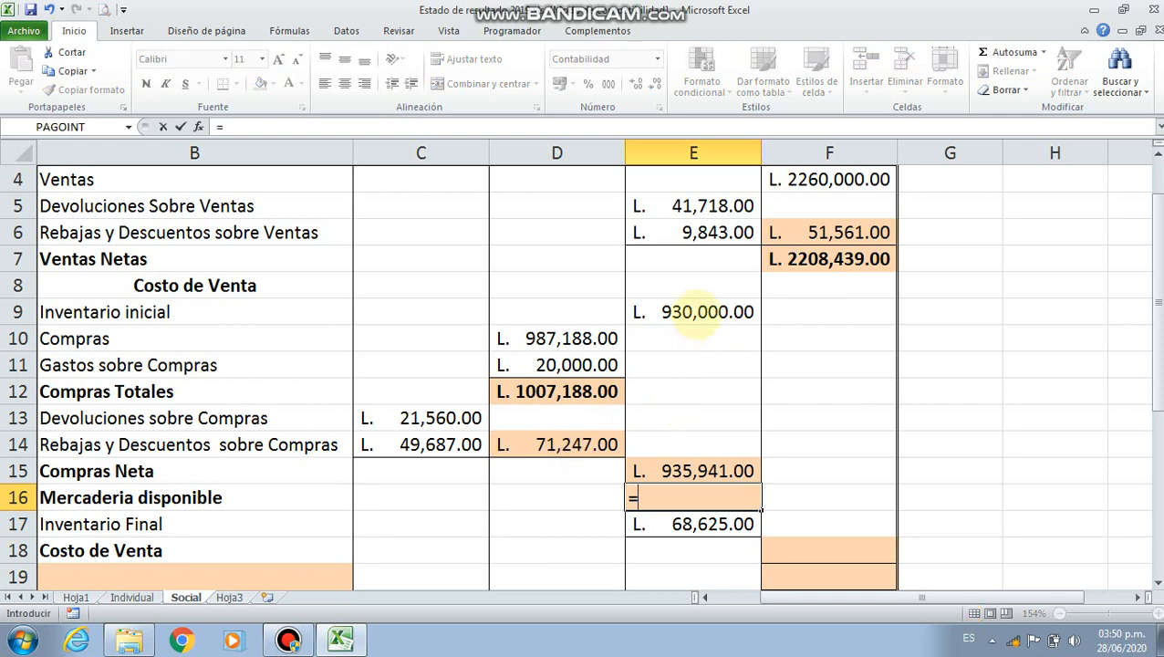
pyautogui.click(696, 315)
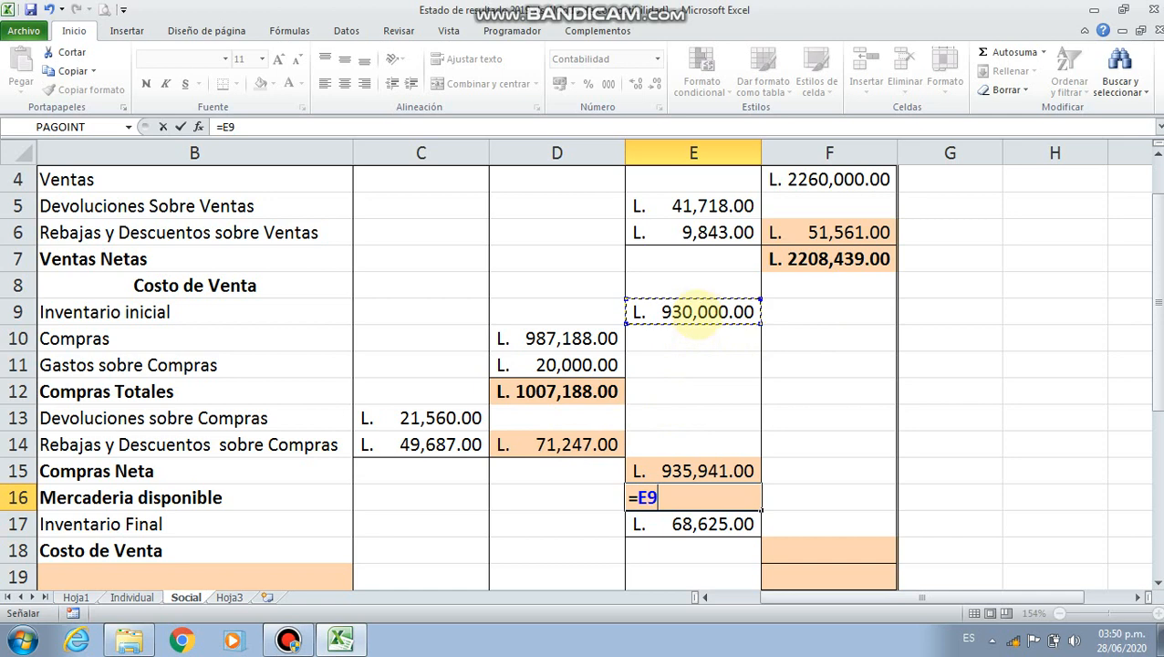
pyautogui.write('+')
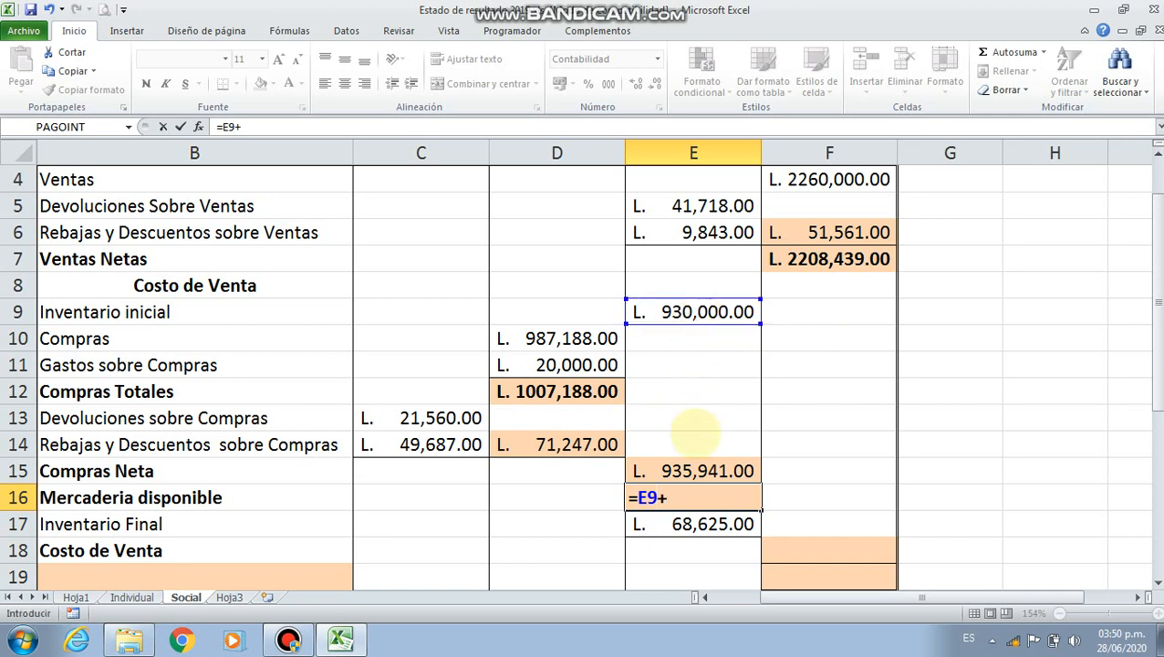
pyautogui.click(695, 463)
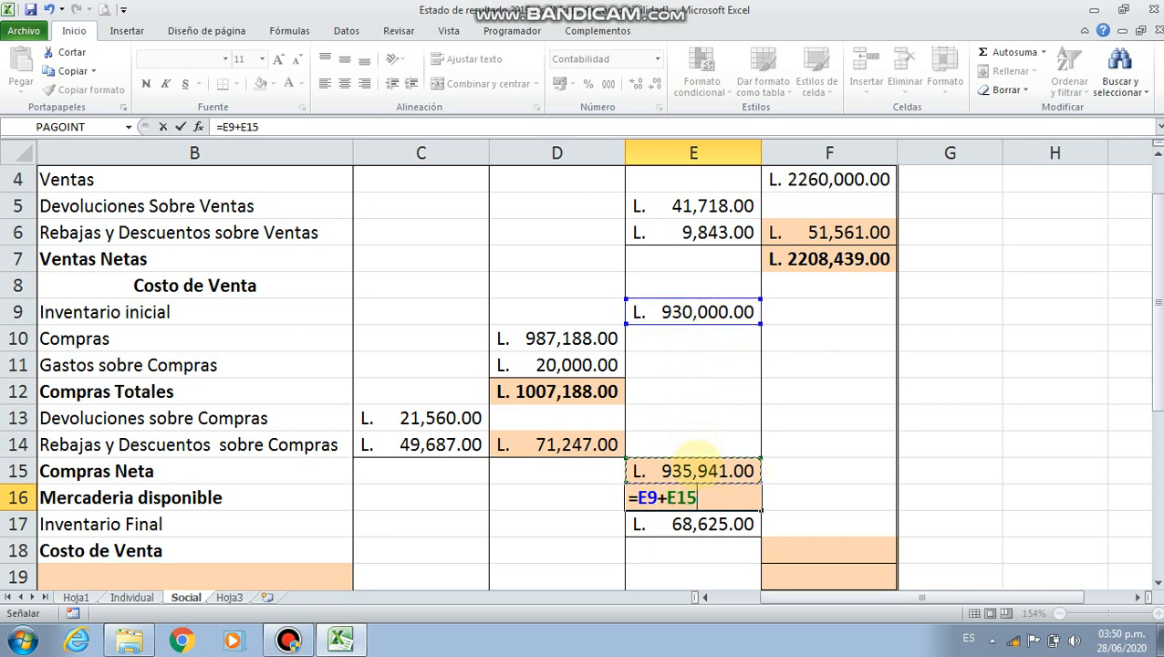
pyautogui.press('Return')
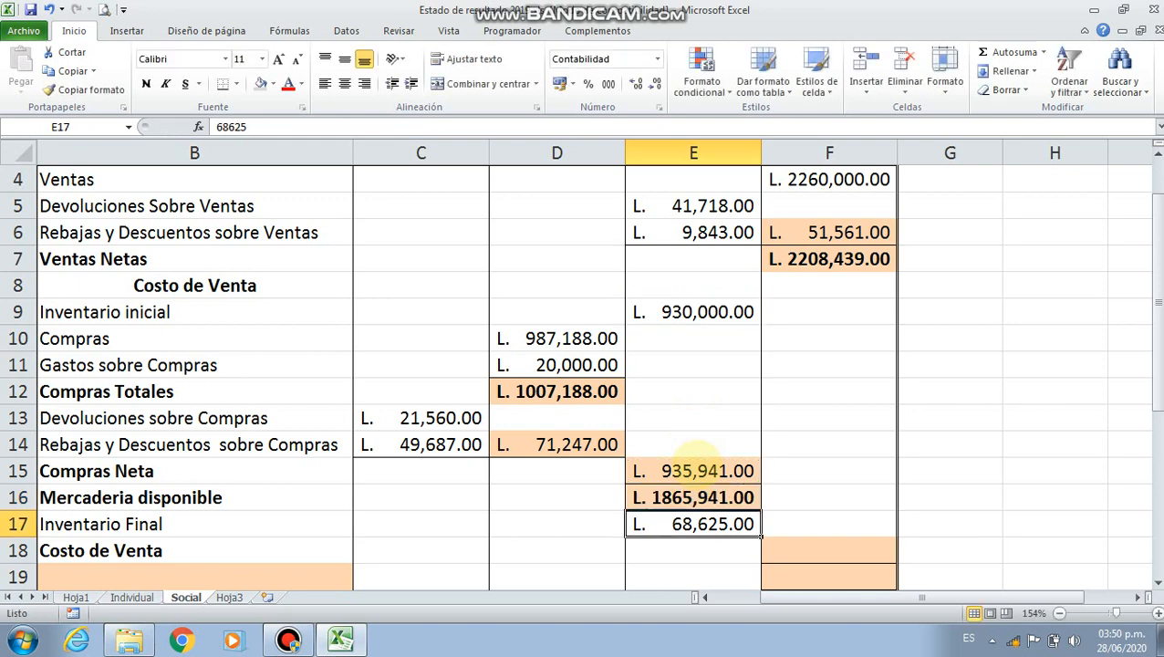
# Calculate Costo de Venta in F18 by subtracting the final inventory from the available merchandise with =E16-E17
pyautogui.scroll(-2, 698, 456)
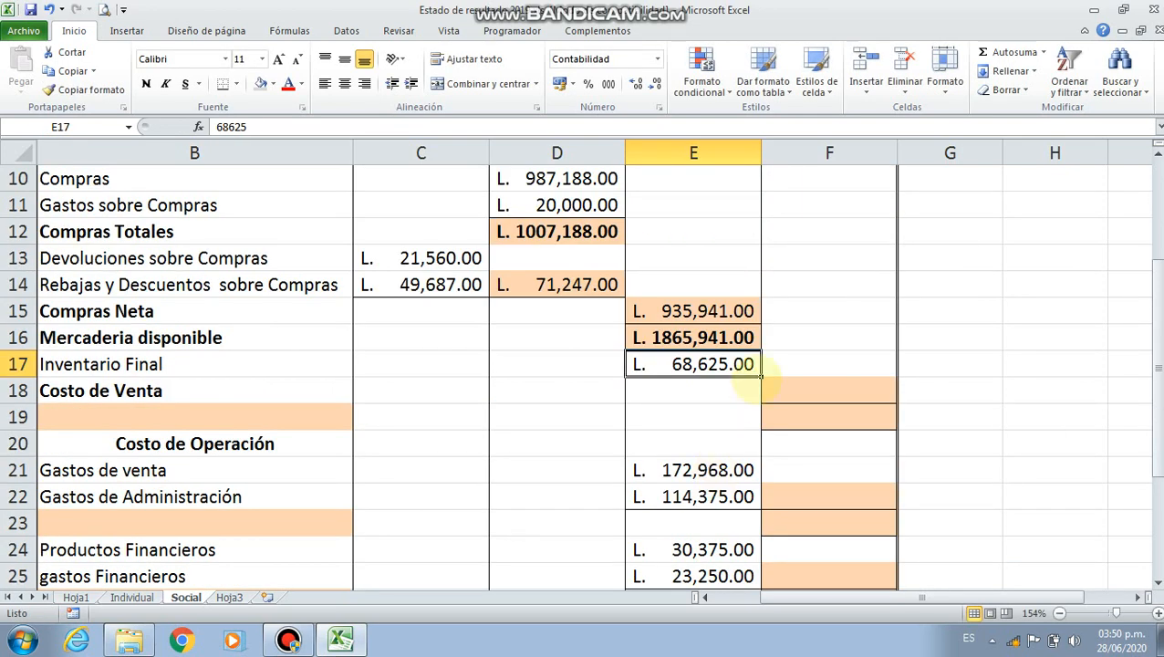
pyautogui.click(796, 388)
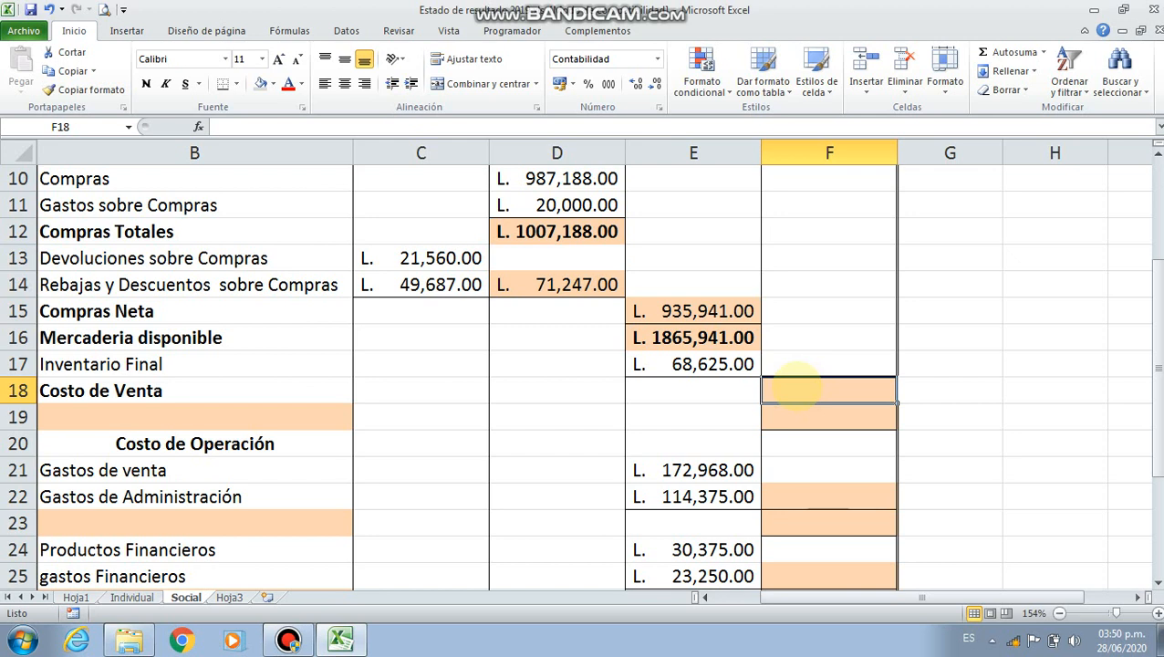
pyautogui.write('=')
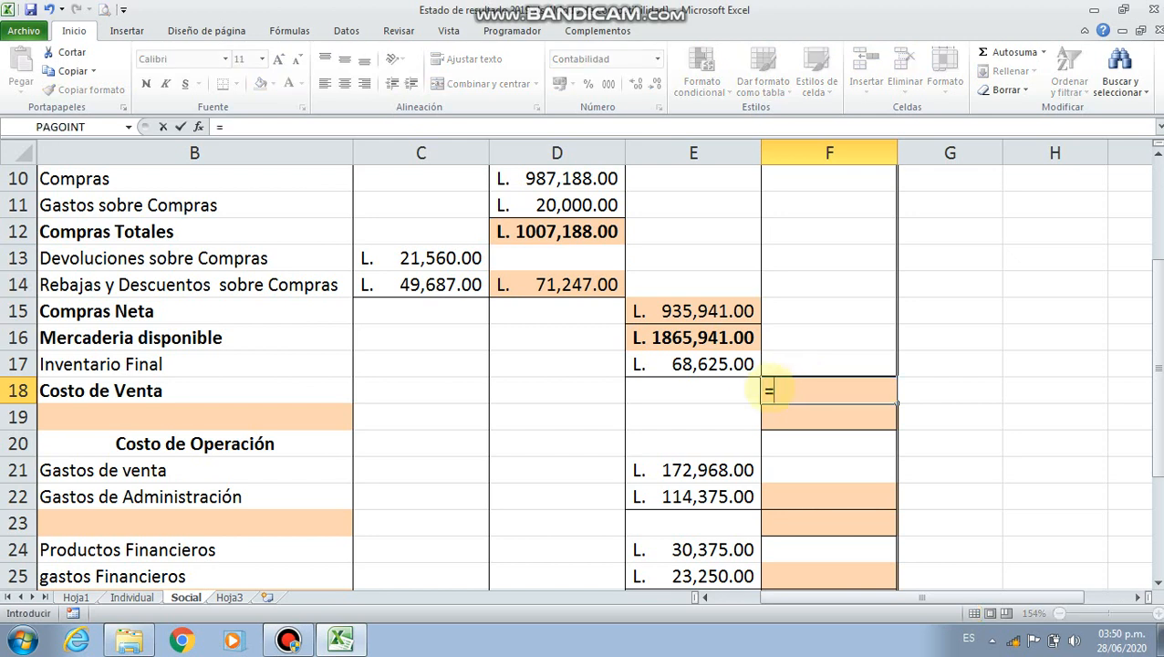
pyautogui.click(700, 339)
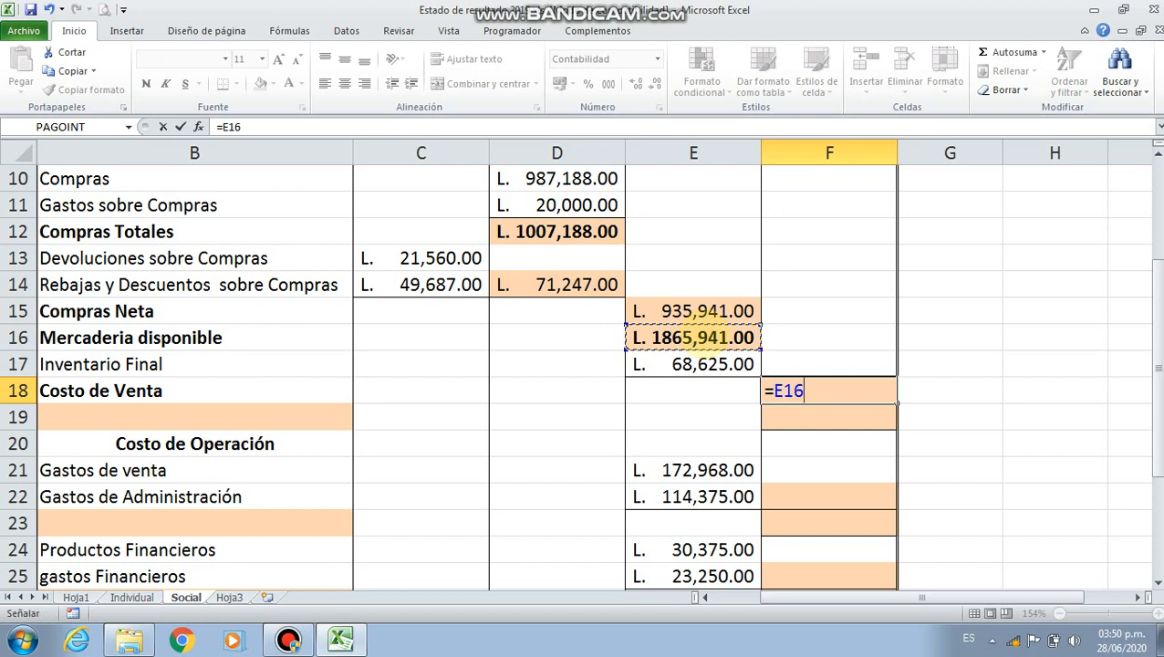
pyautogui.write('+')
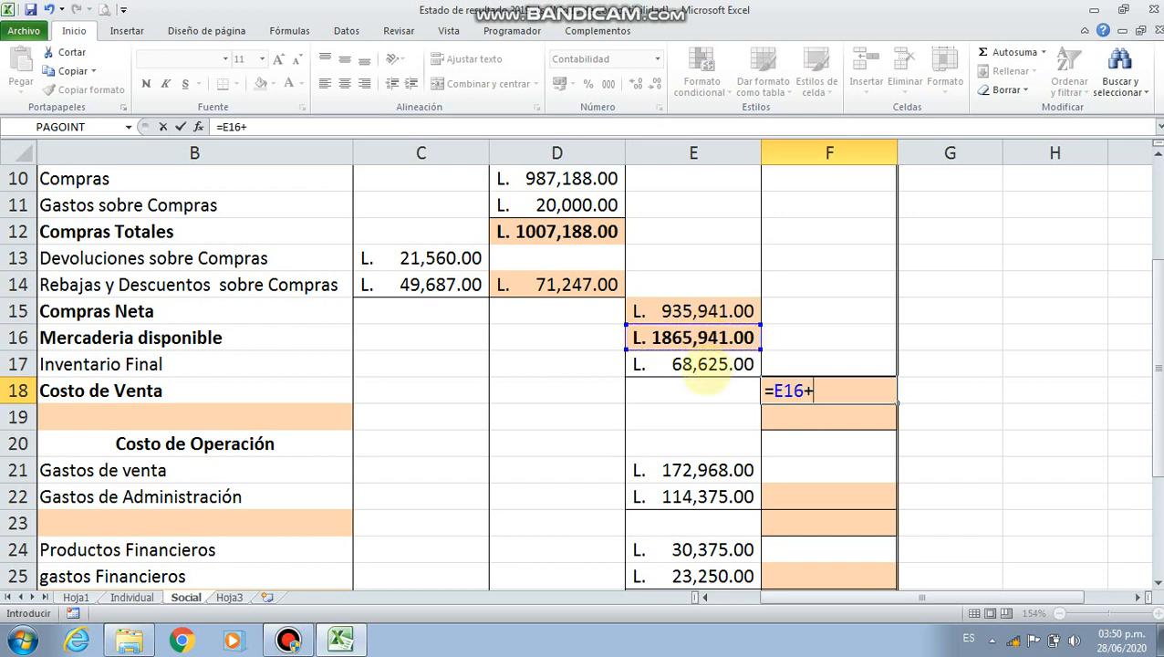
pyautogui.click(704, 370)
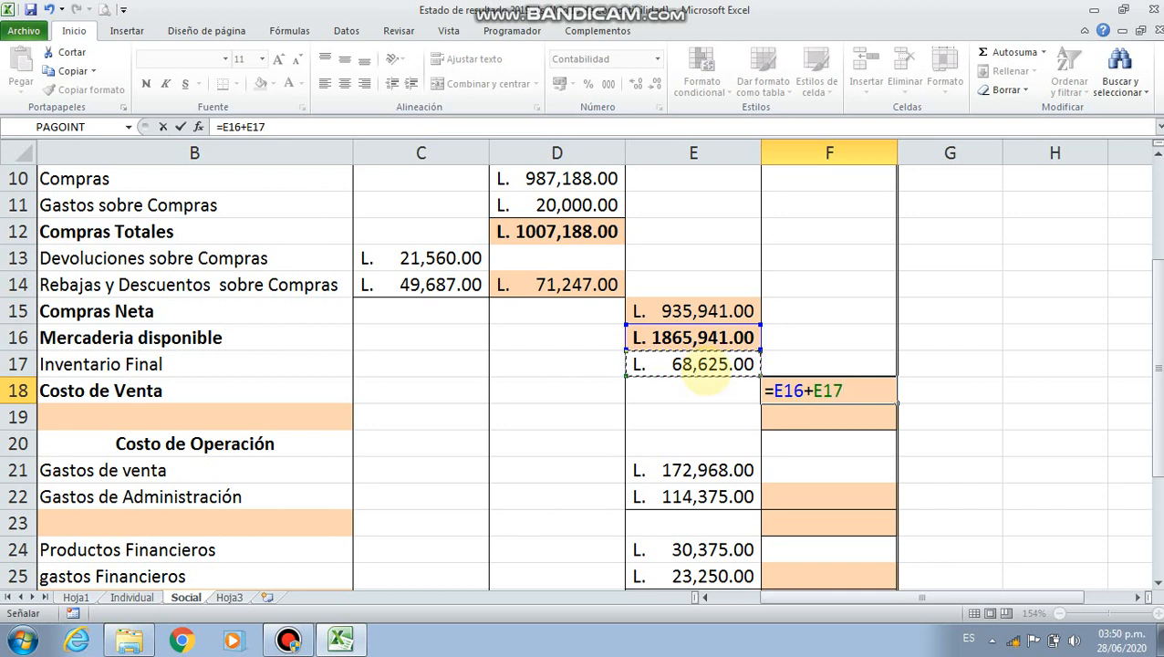
pyautogui.press('BackSpace')
pyautogui.press('BackSpace')
pyautogui.press('BackSpace')
pyautogui.press('BackSpace')
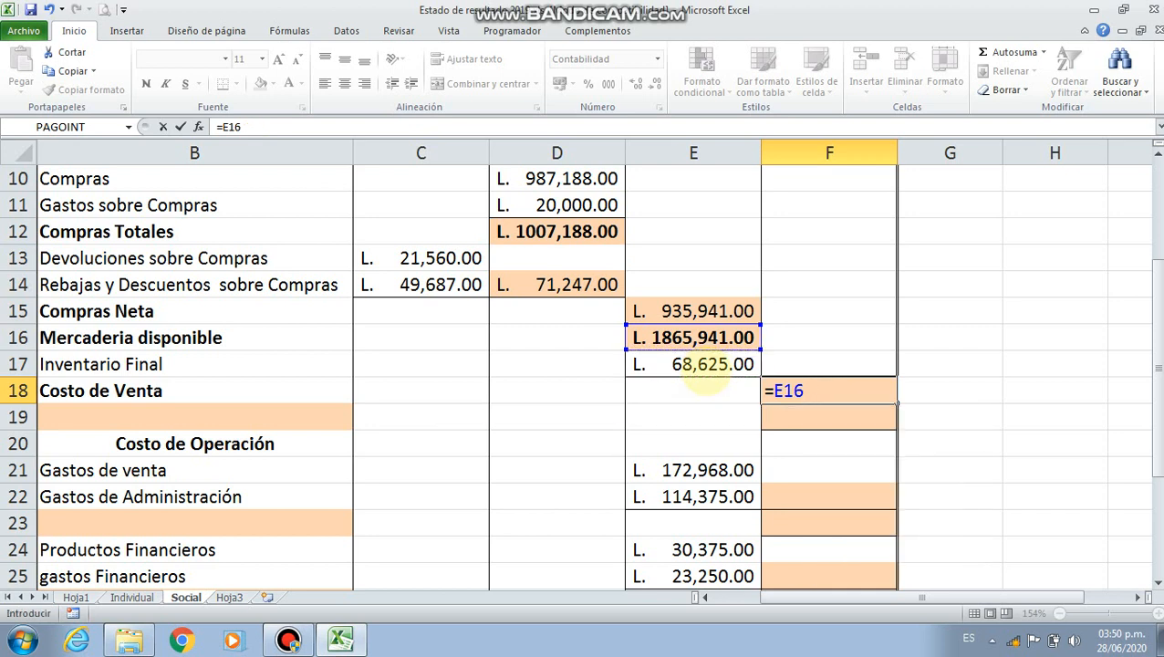
pyautogui.write('-E17')
pyautogui.press('Return')
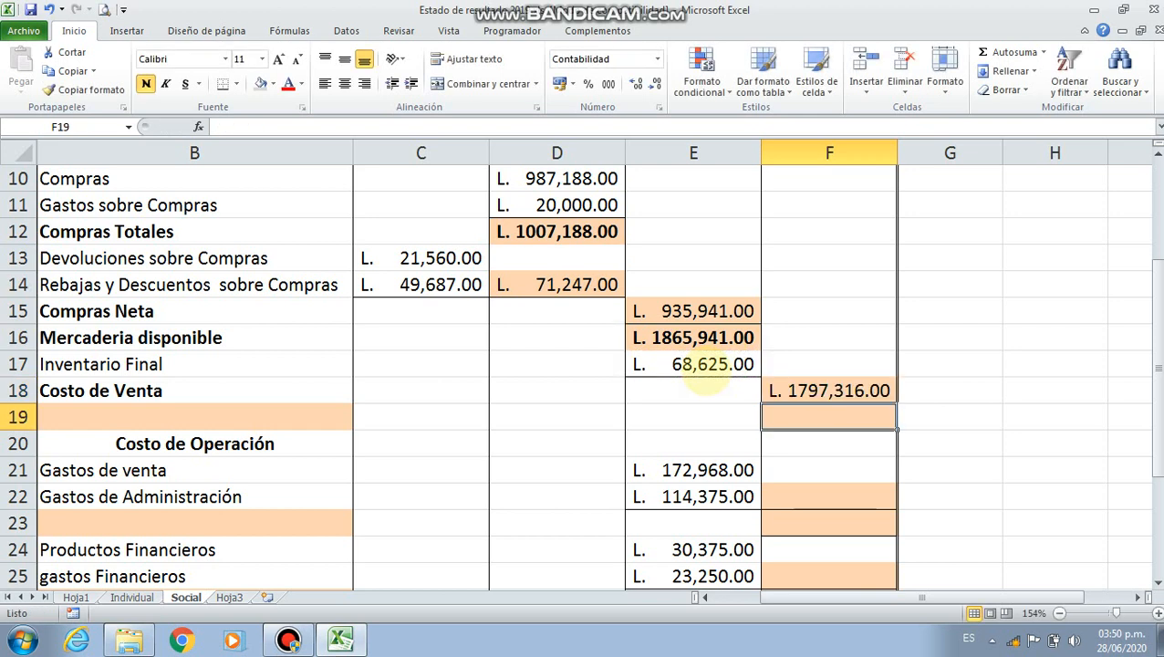
pyautogui.click(804, 391)
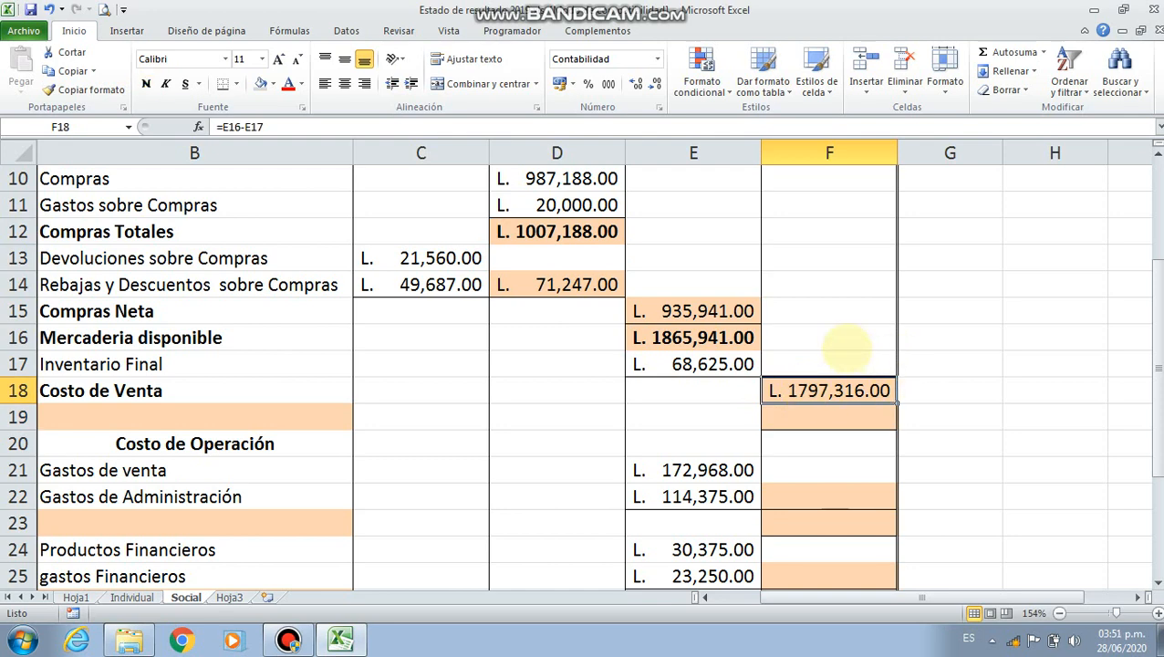
# In F19, subtract the cost of sales from Ventas Netas with the formula =F7-F18
pyautogui.scroll(2, 804, 415)
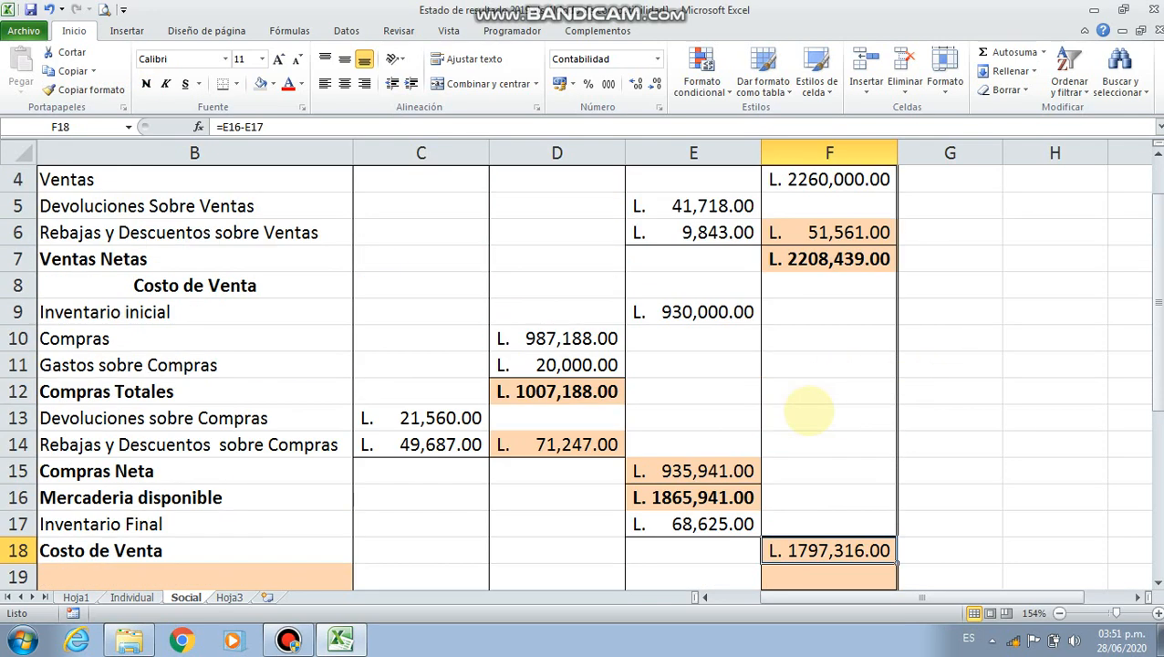
pyautogui.scroll(-1, 807, 412)
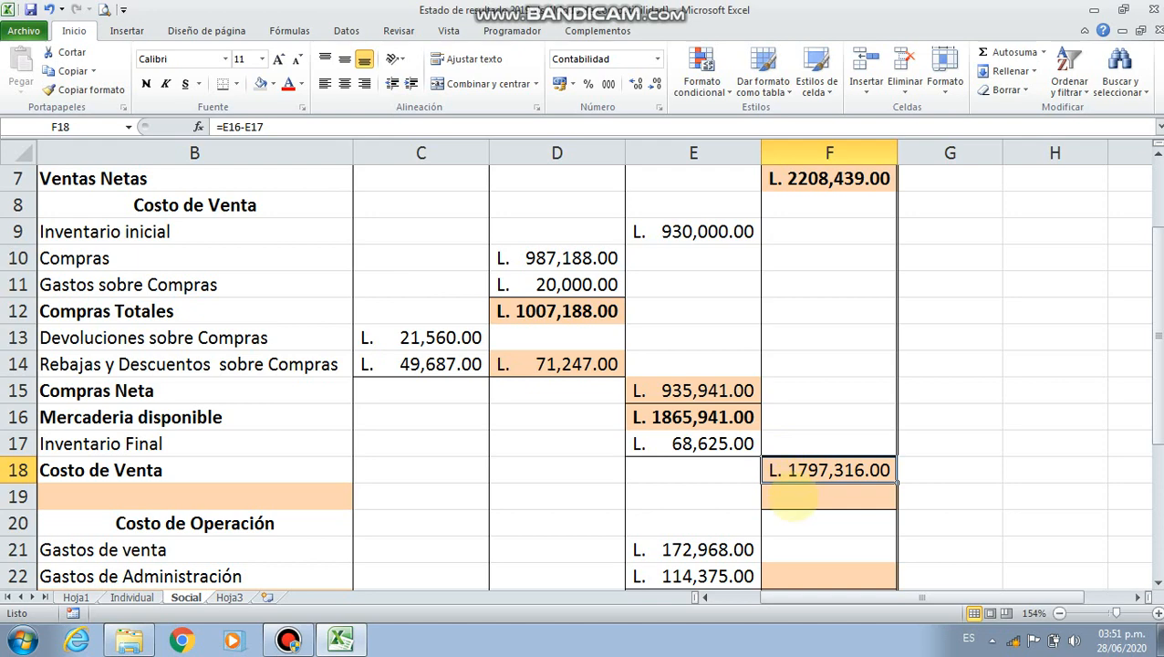
pyautogui.scroll(2, 802, 488)
pyautogui.scroll(-3, 821, 493)
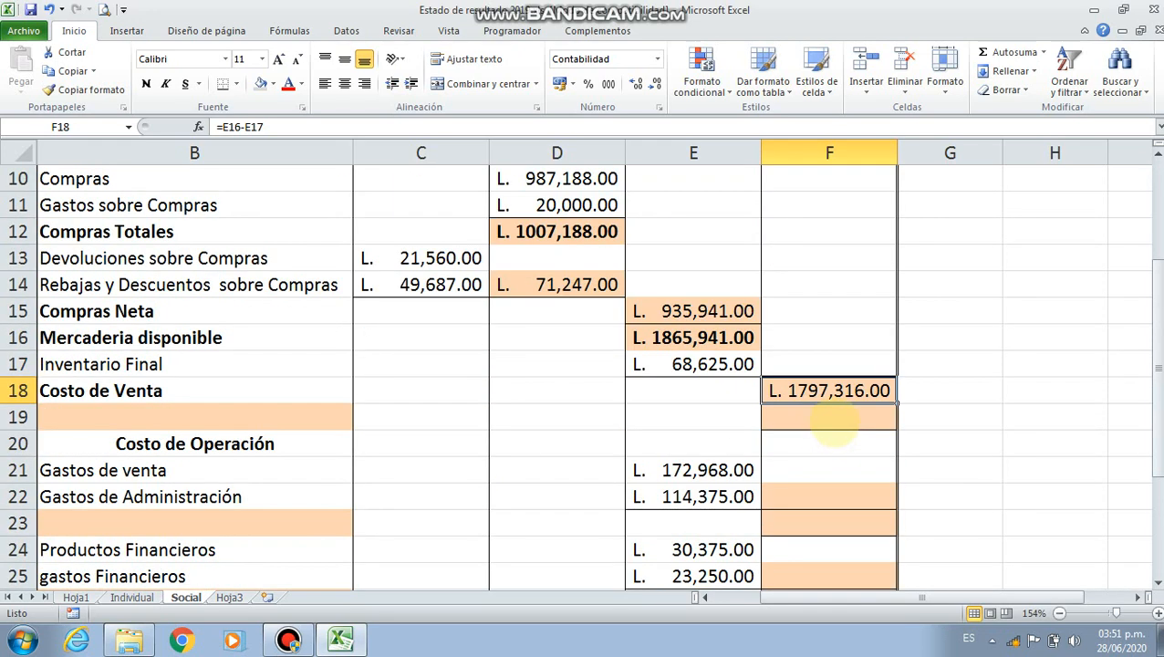
pyautogui.click(830, 417)
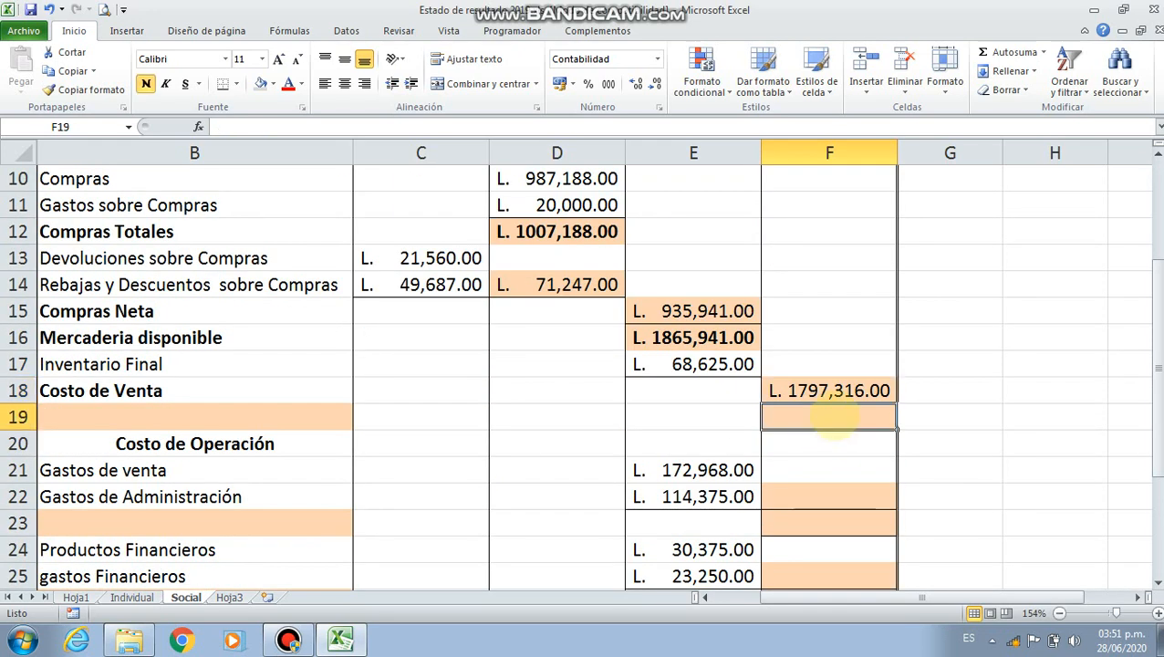
pyautogui.write('=')
pyautogui.scroll(3, 830, 415)
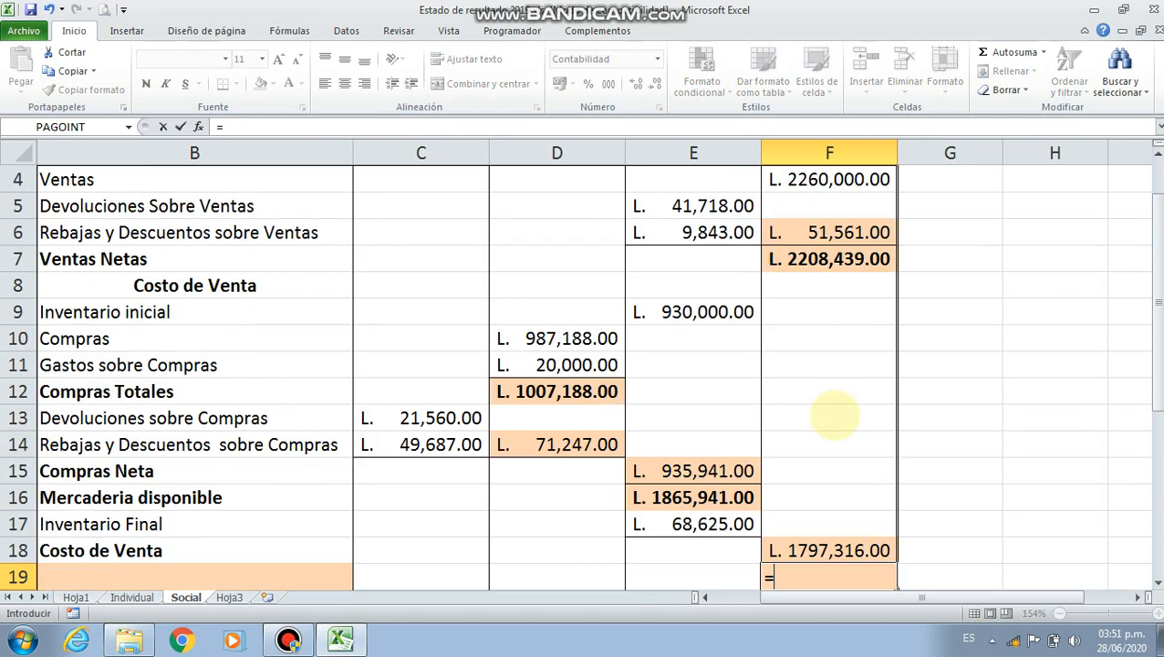
pyautogui.click(830, 365)
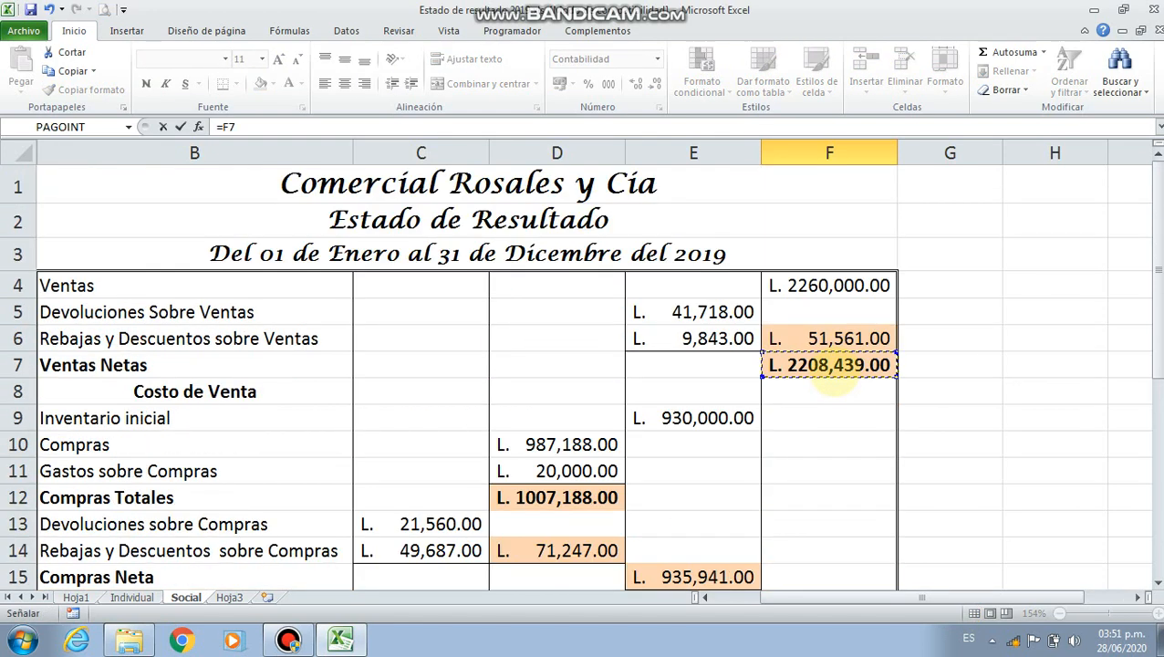
pyautogui.write('-')
pyautogui.scroll(-2, 830, 365)
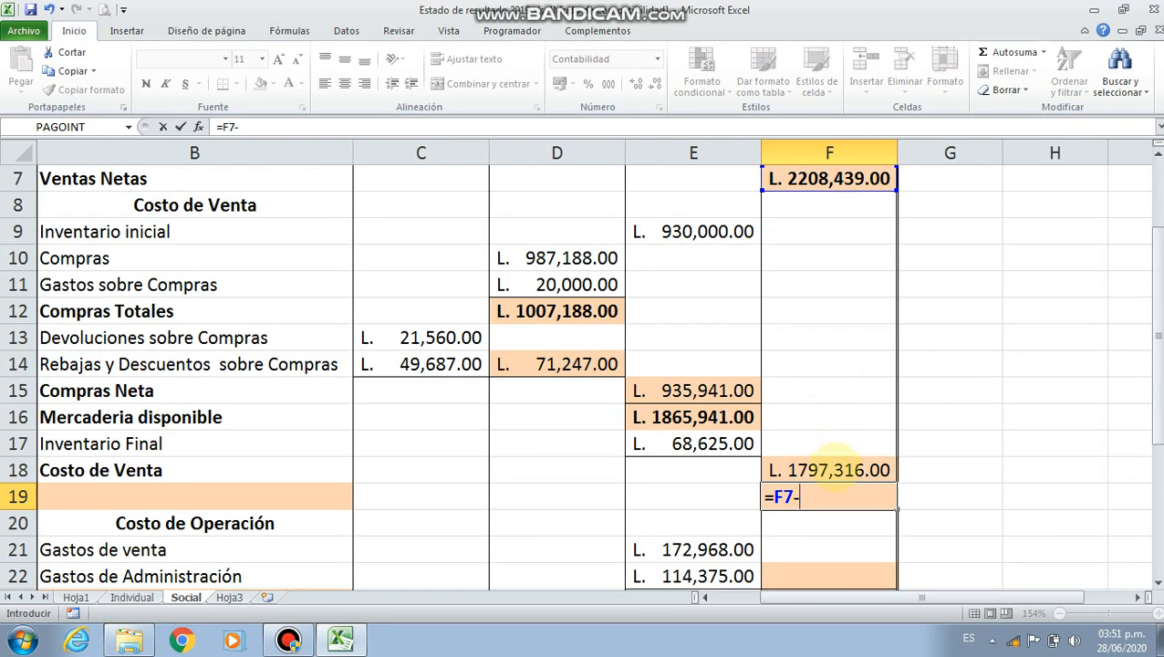
pyautogui.click(829, 469)
pyautogui.press('Return')
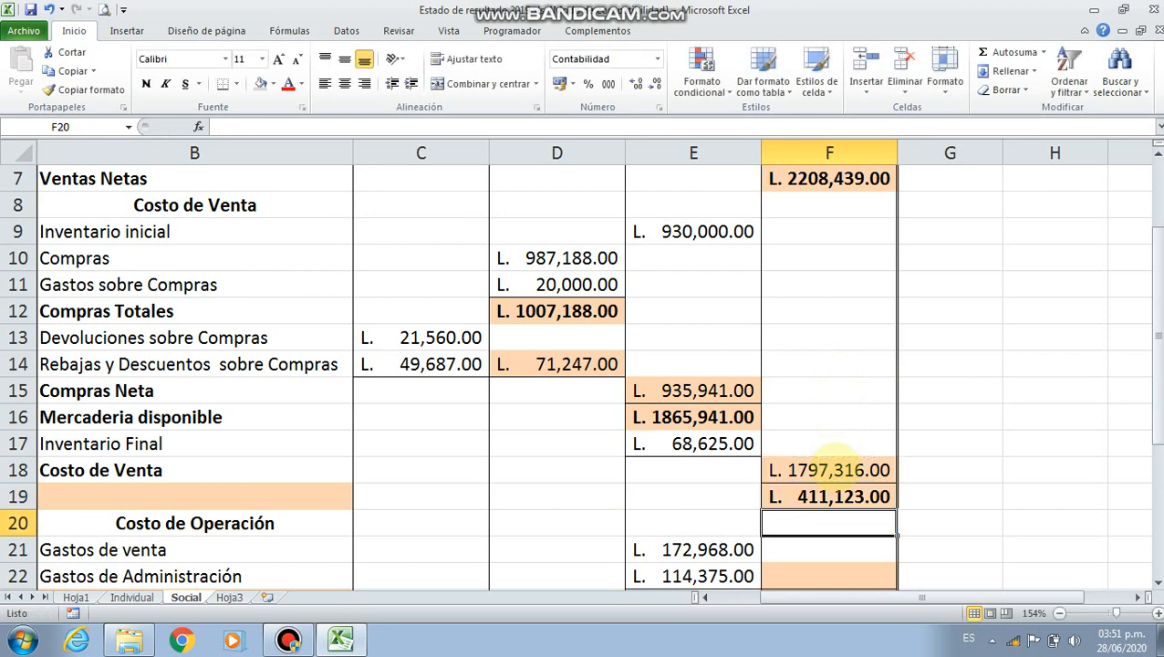
# Start a SI formula in label cell B19 with the logical test F19>0
pyautogui.press('Up')
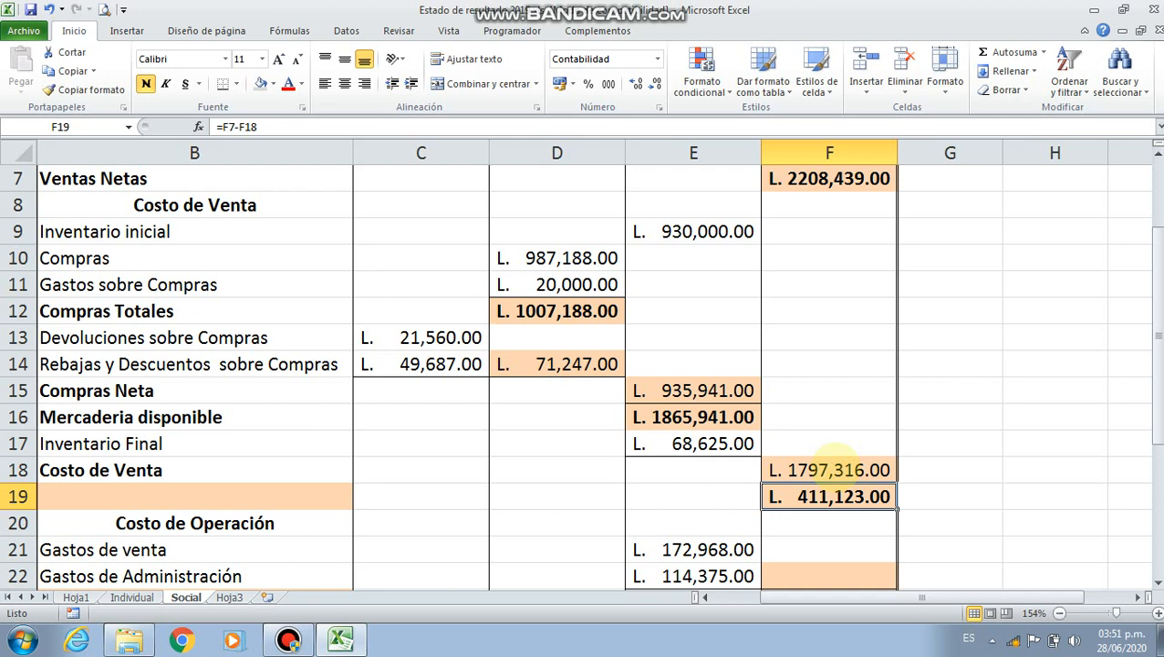
pyautogui.press('Left')
pyautogui.press('Left')
pyautogui.press('Left')
pyautogui.press('Left')
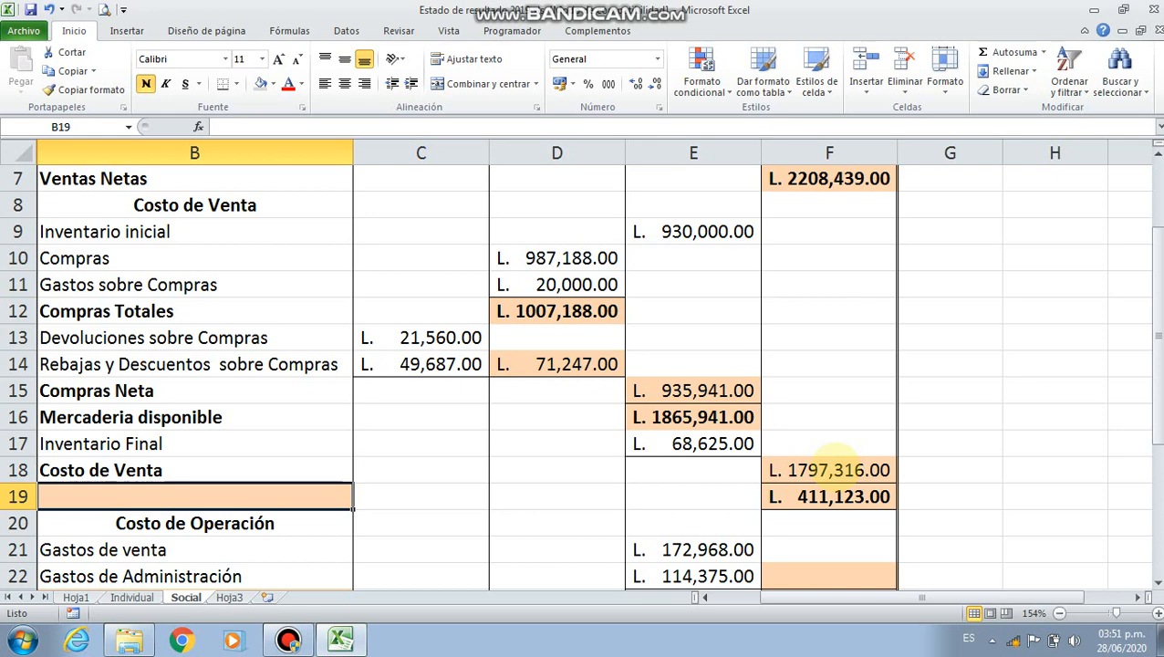
pyautogui.write('=')
pyautogui.write('si(')
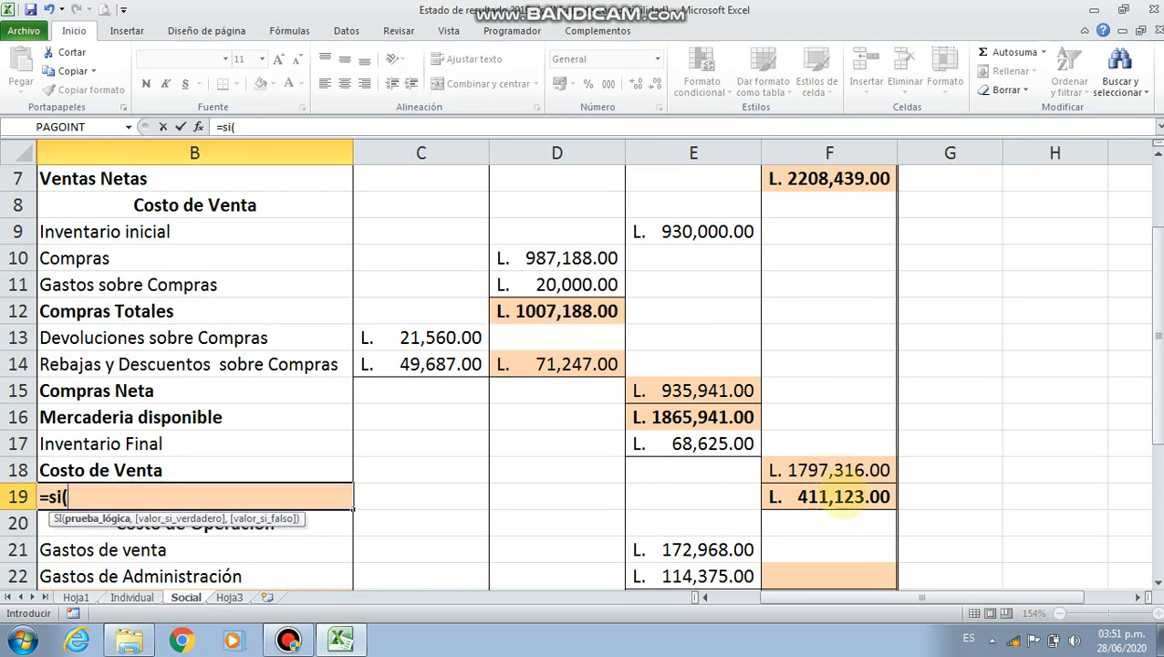
pyautogui.click(841, 497)
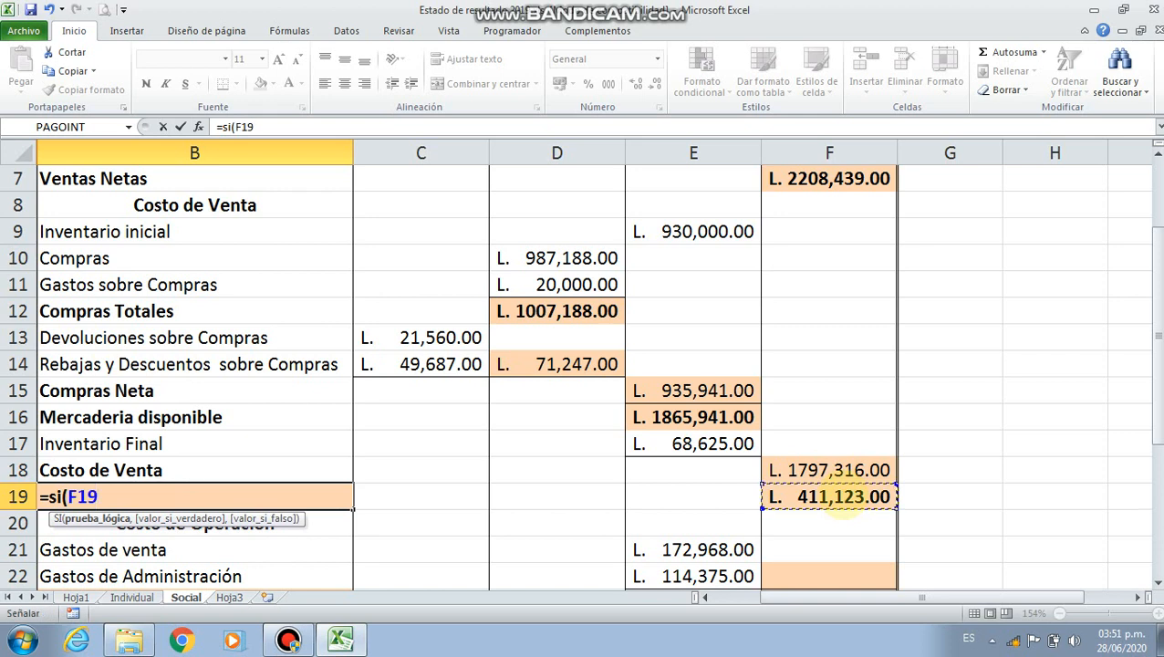
pyautogui.write('>0')
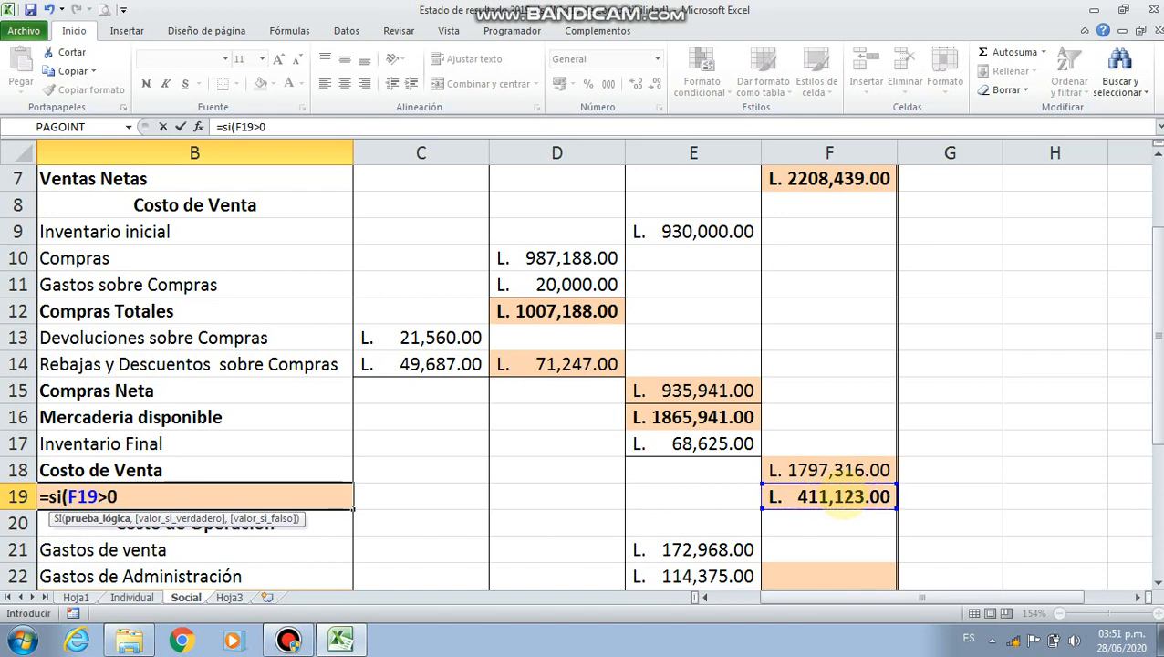
pyautogui.write(',"')
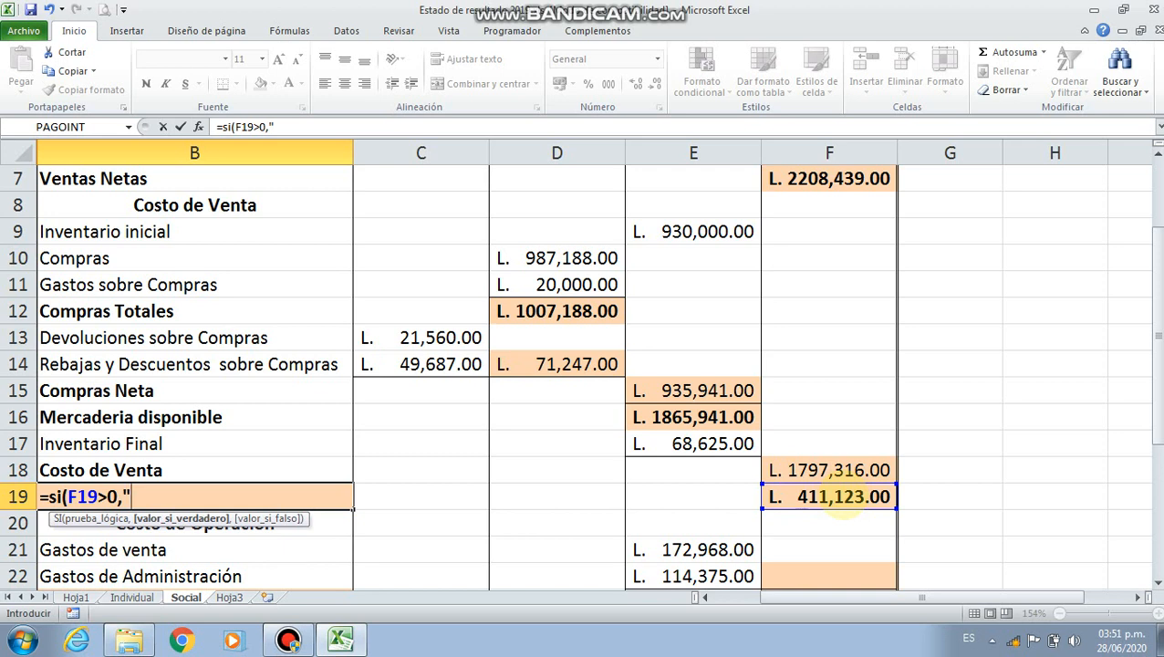
pyautogui.write('Utili')
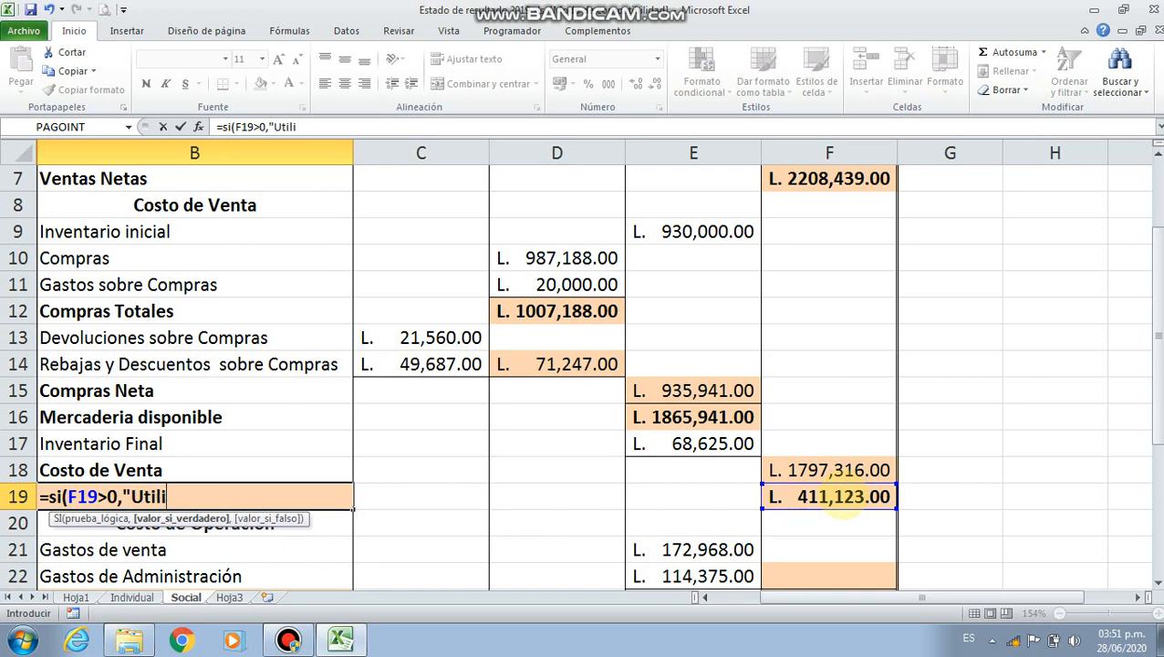
pyautogui.write('dad Bruta')
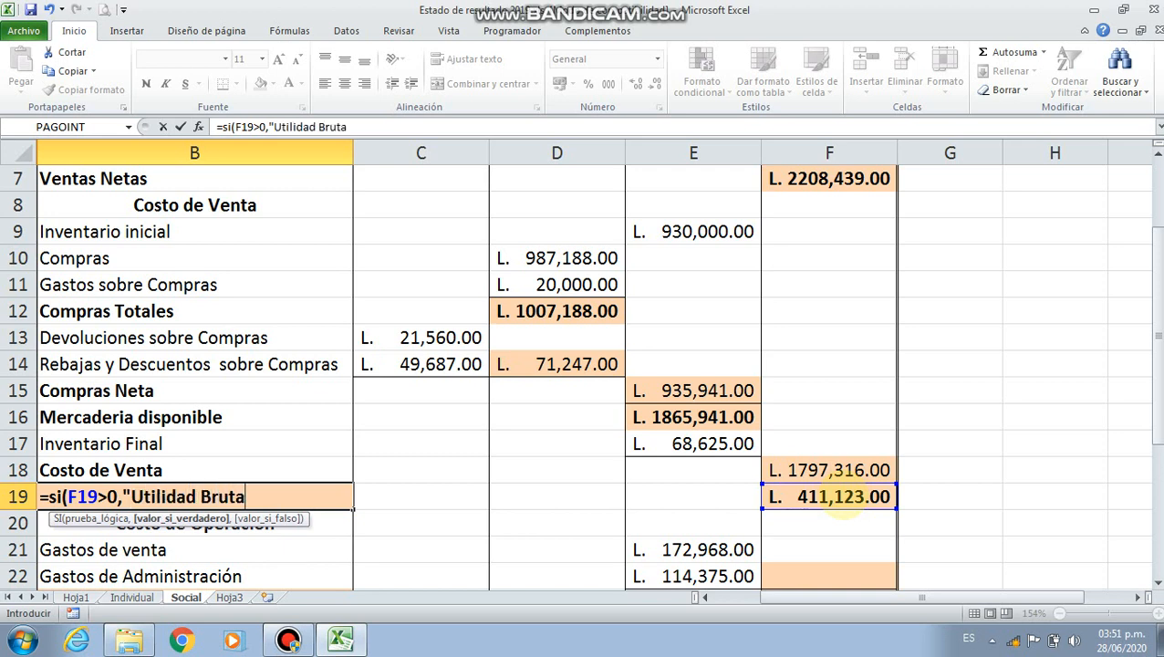
pyautogui.write(' en Ventas')
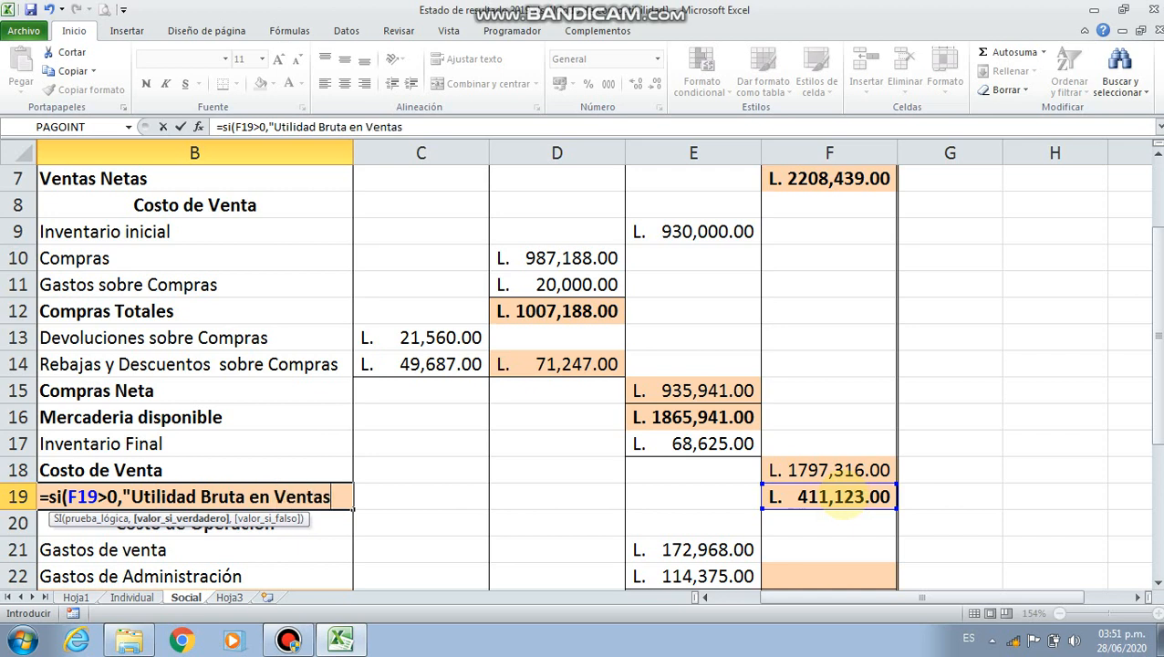
pyautogui.write('",')
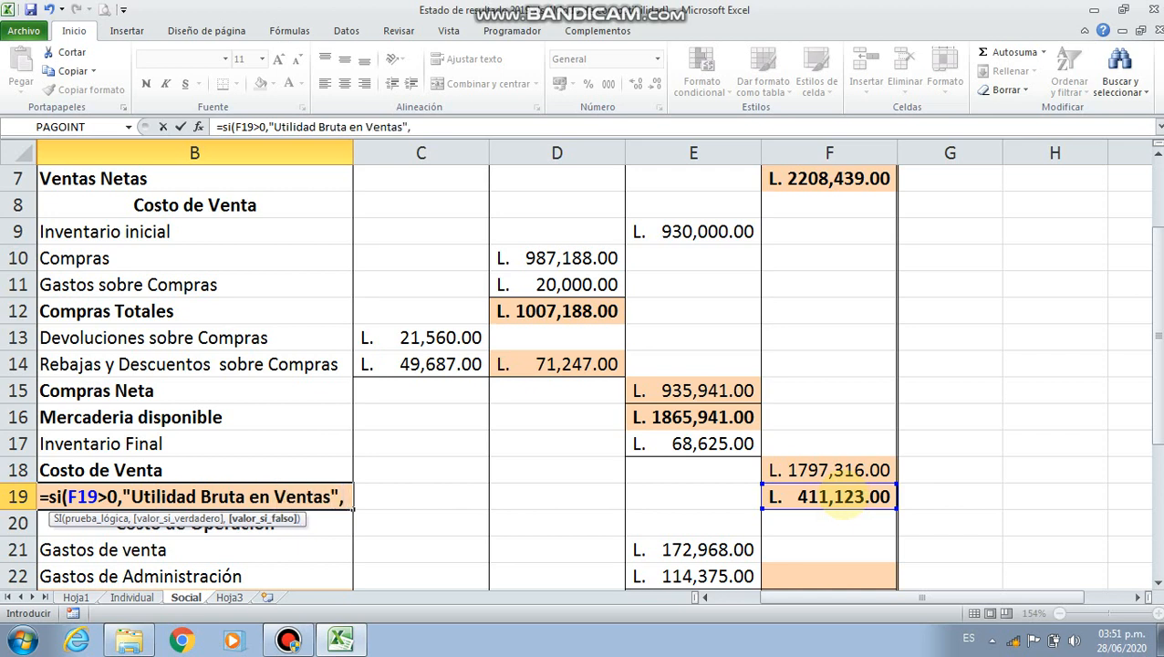
pyautogui.write('"')
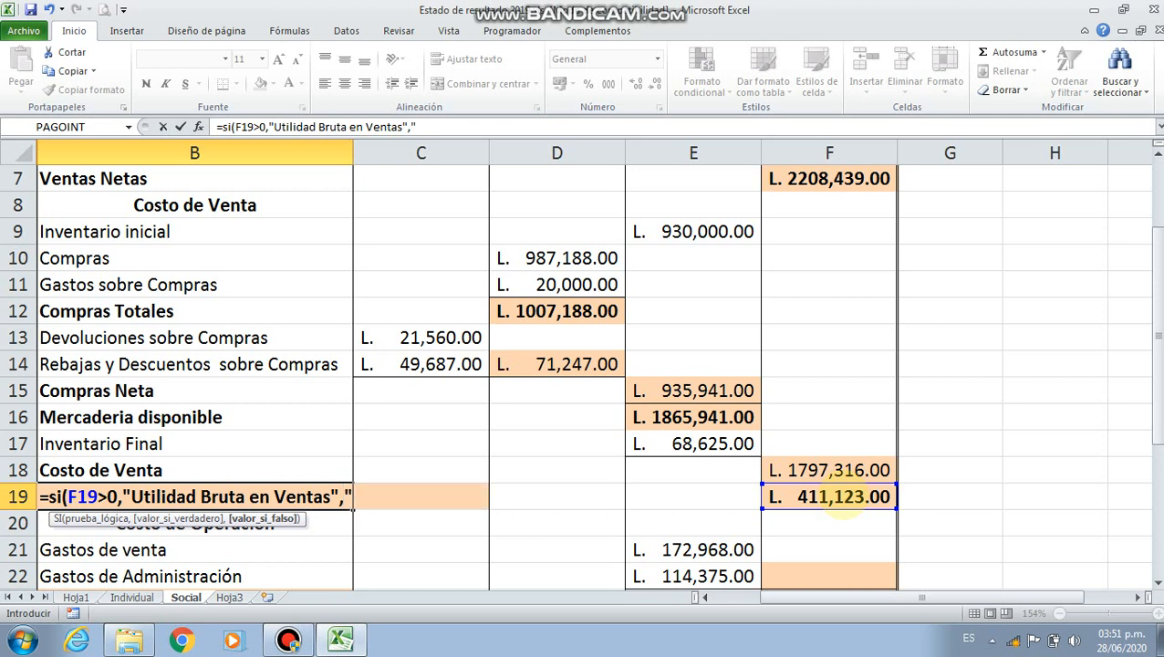
pyautogui.write('Pérdidad')
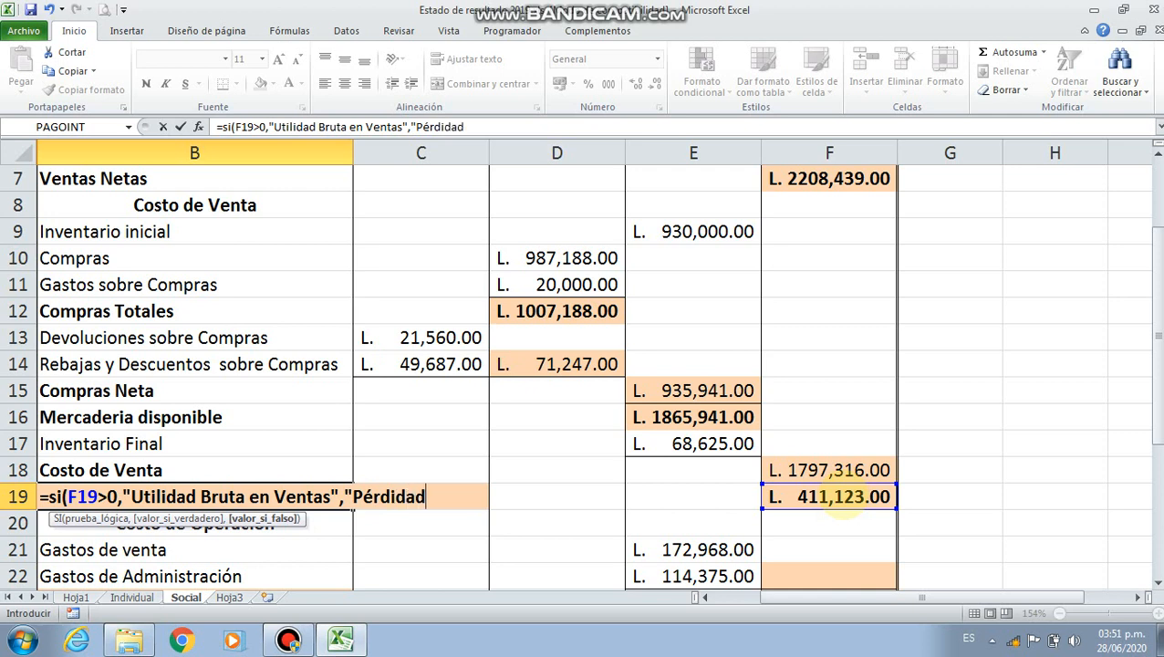
# Complete the SI formula in B19 with "Pérdida Bruta en Venta" as its value if false
pyautogui.press('BackSpace')
pyautogui.write('Bruta en Venta')
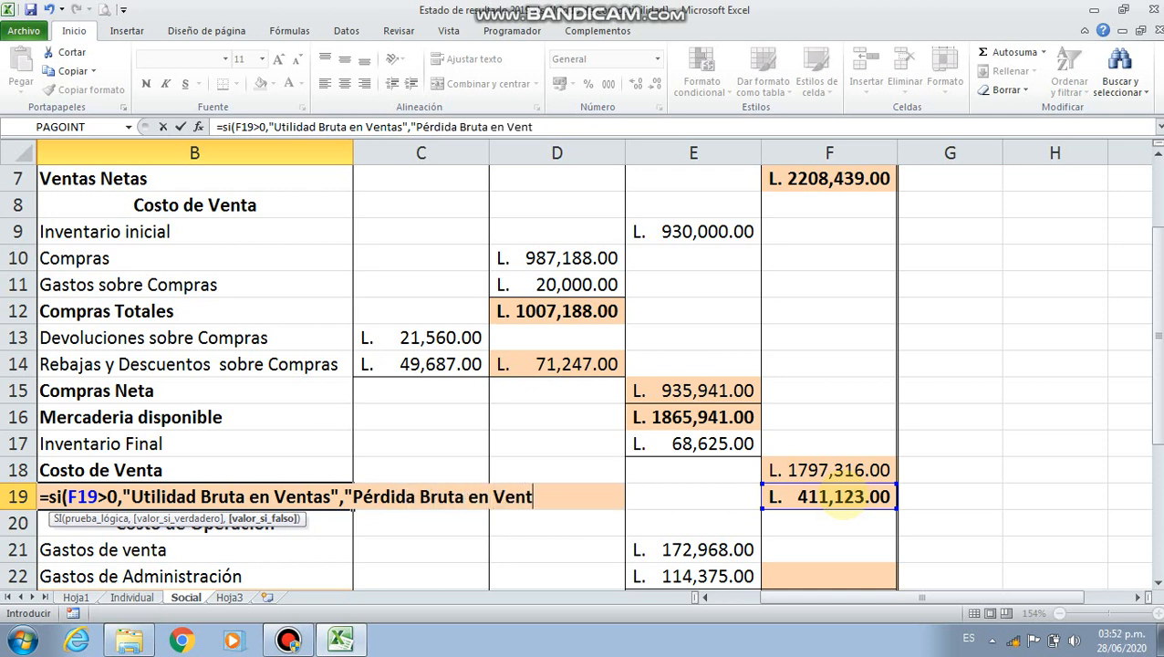
pyautogui.write('")')
pyautogui.press('Return')
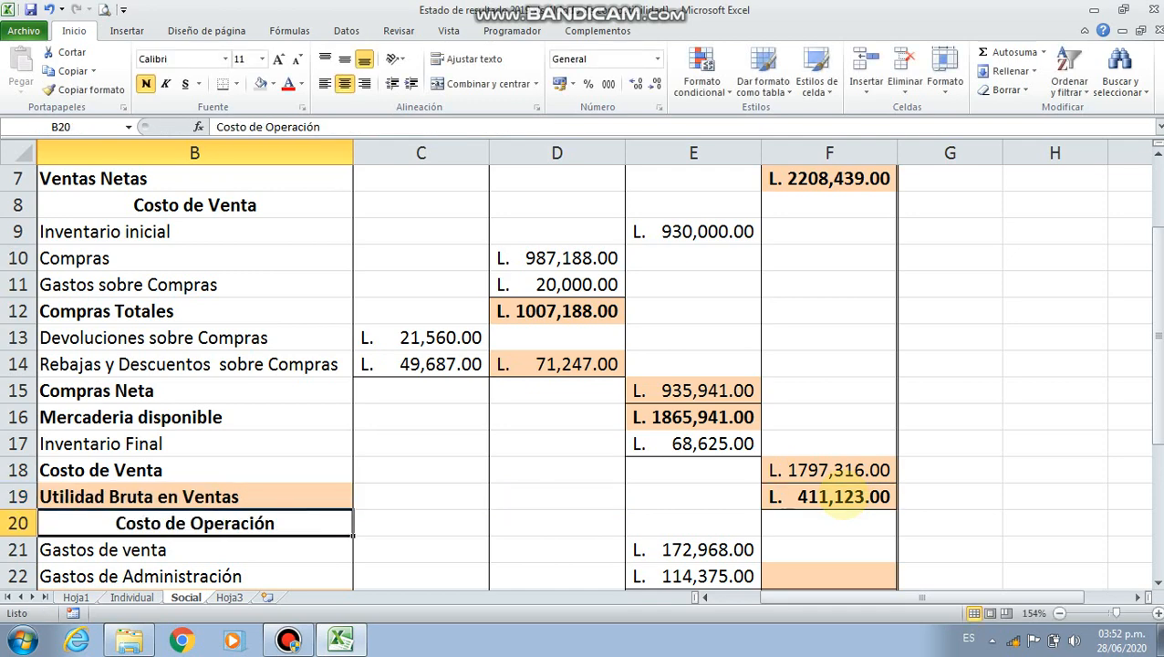
pyautogui.press('Up')
pyautogui.click(839, 488)
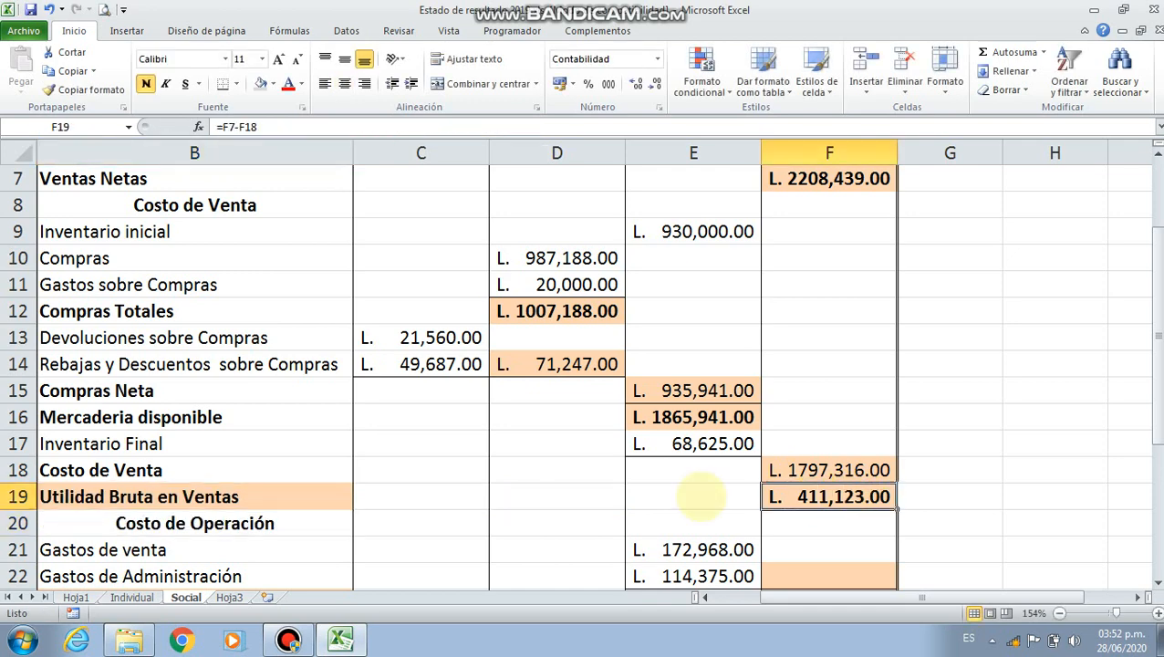
pyautogui.click(320, 497)
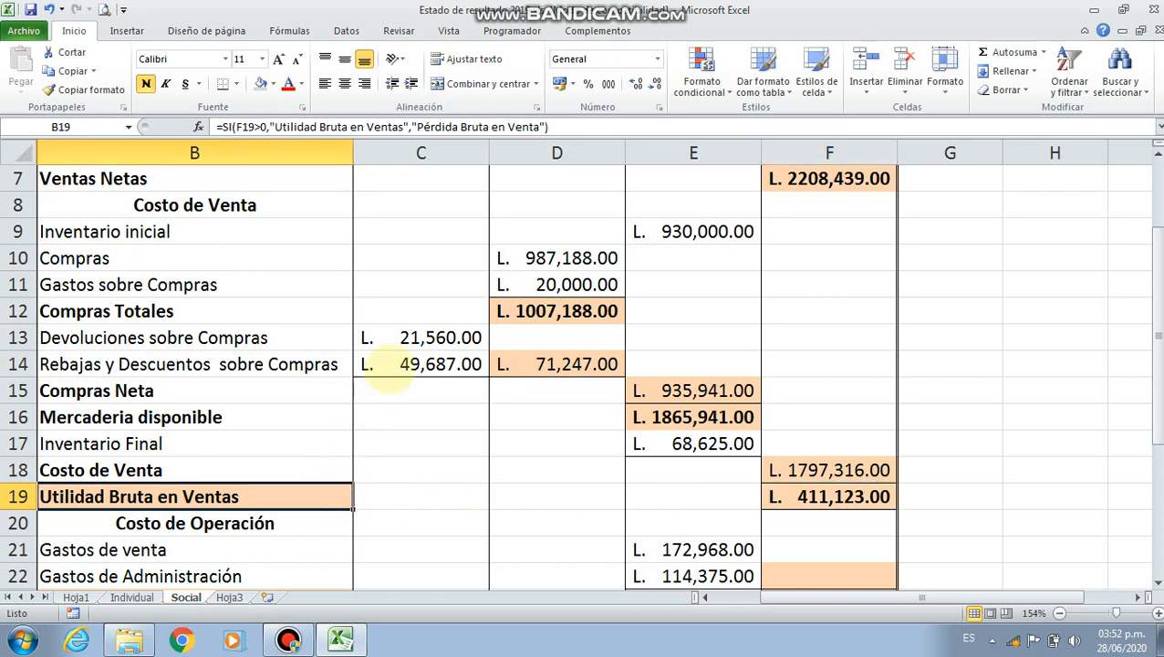
# Add Gastos de venta and Gastos de Administración in F22 with the formula =E21+E22
pyautogui.scroll(-2, 392, 354)
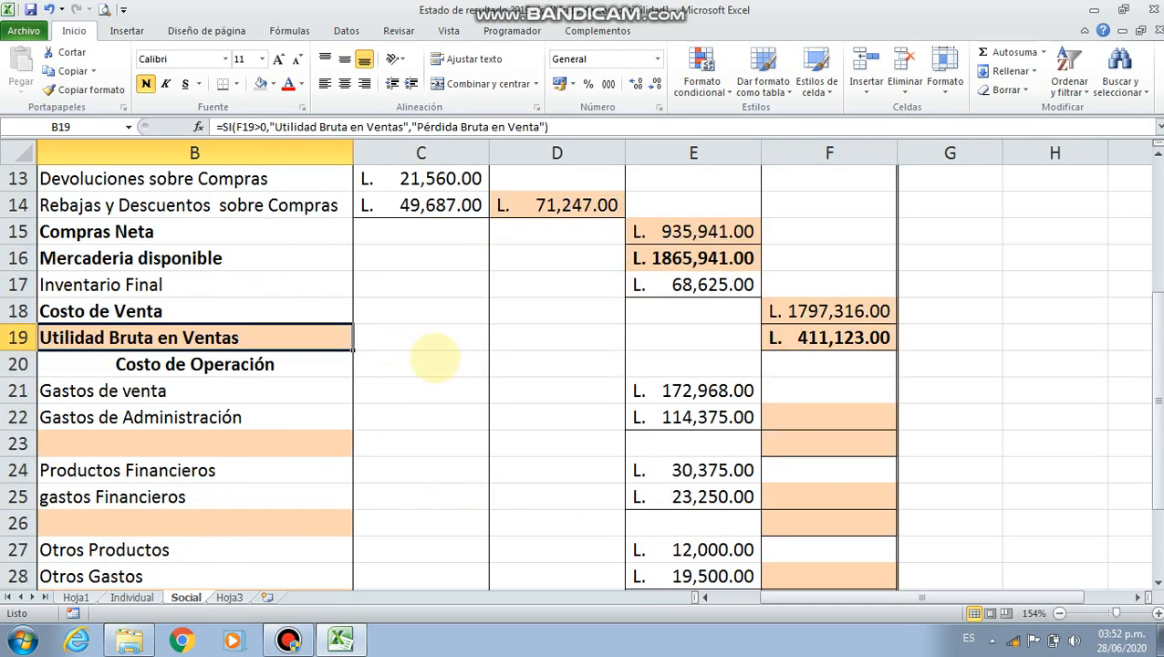
pyautogui.click(786, 415)
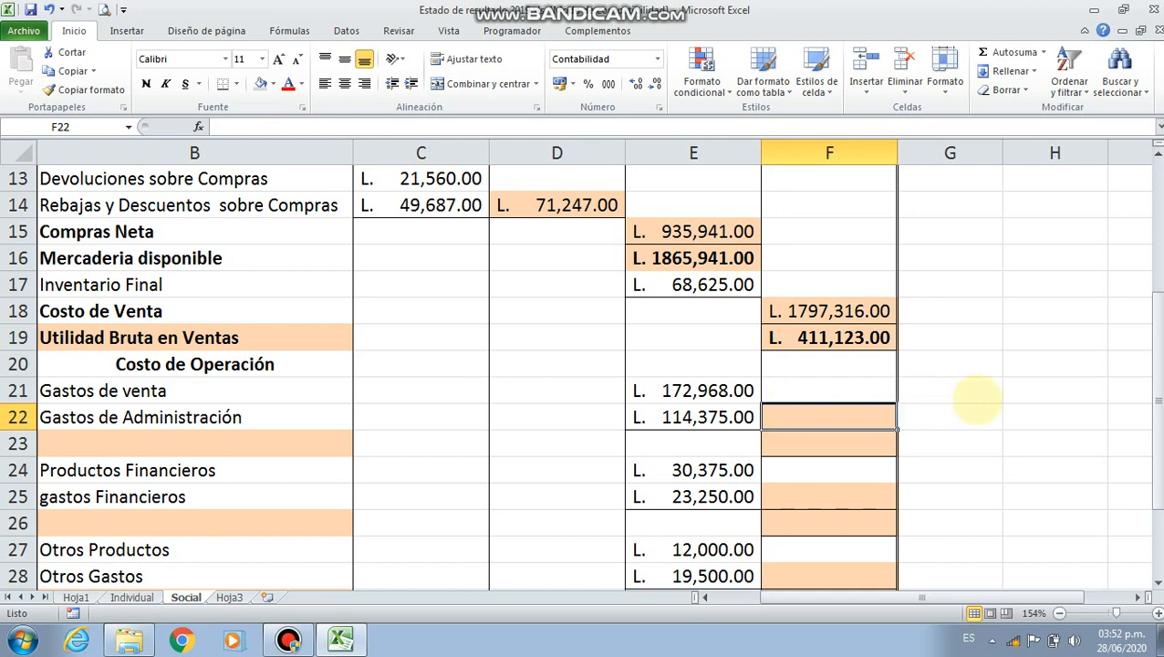
pyautogui.write('=')
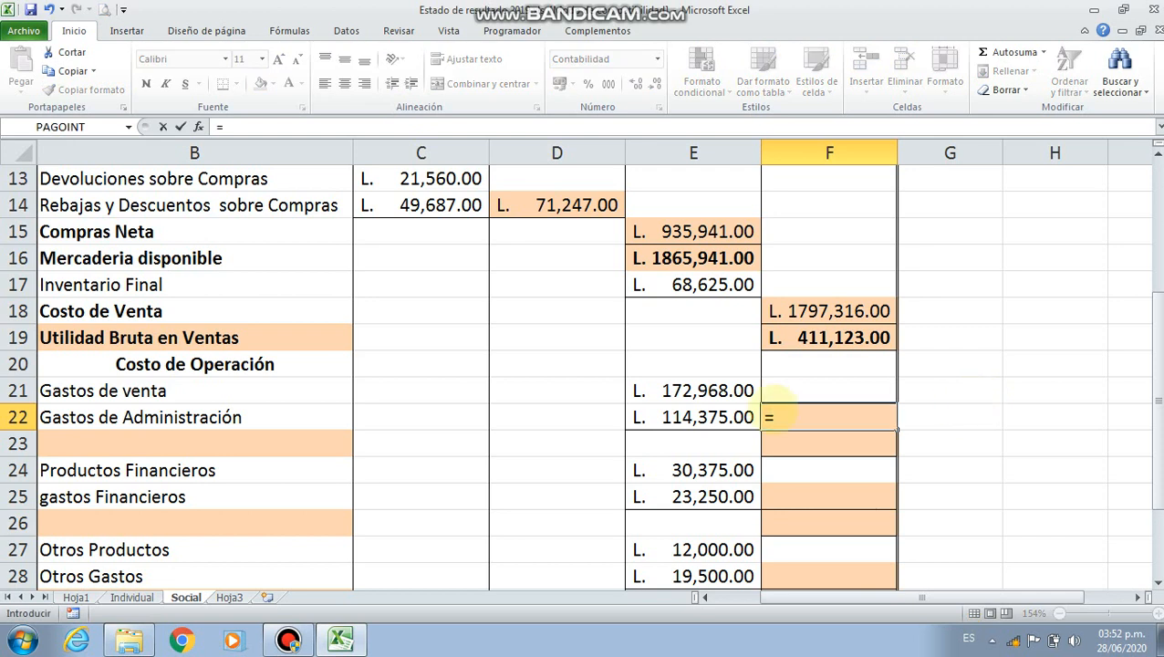
pyautogui.click(680, 391)
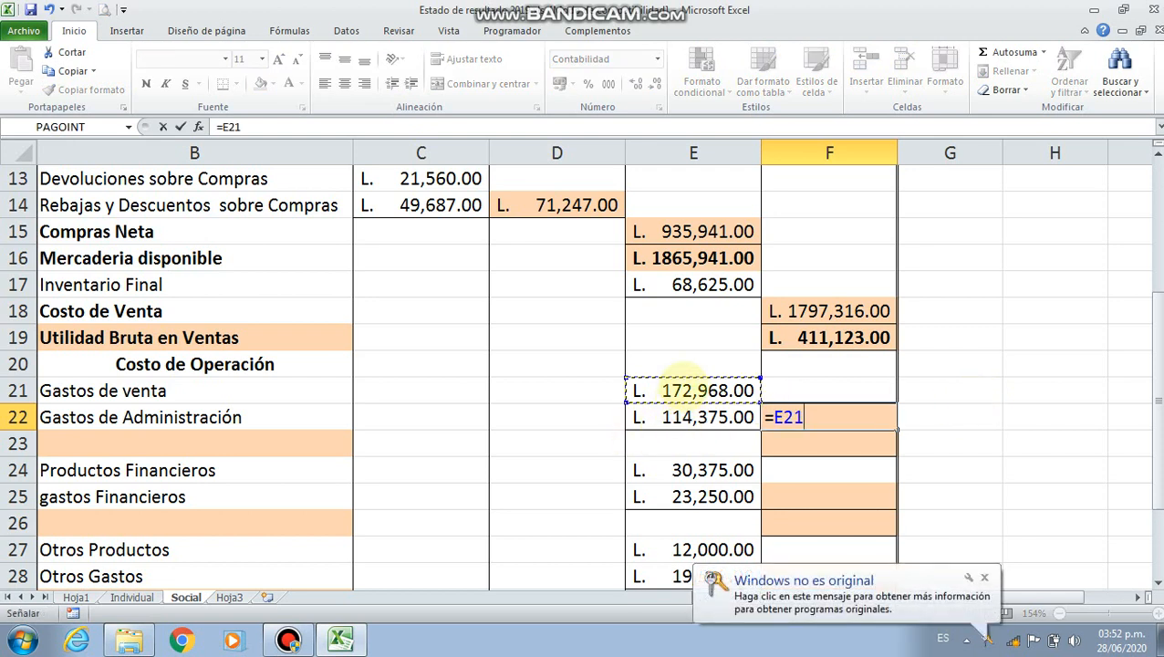
pyautogui.write('+')
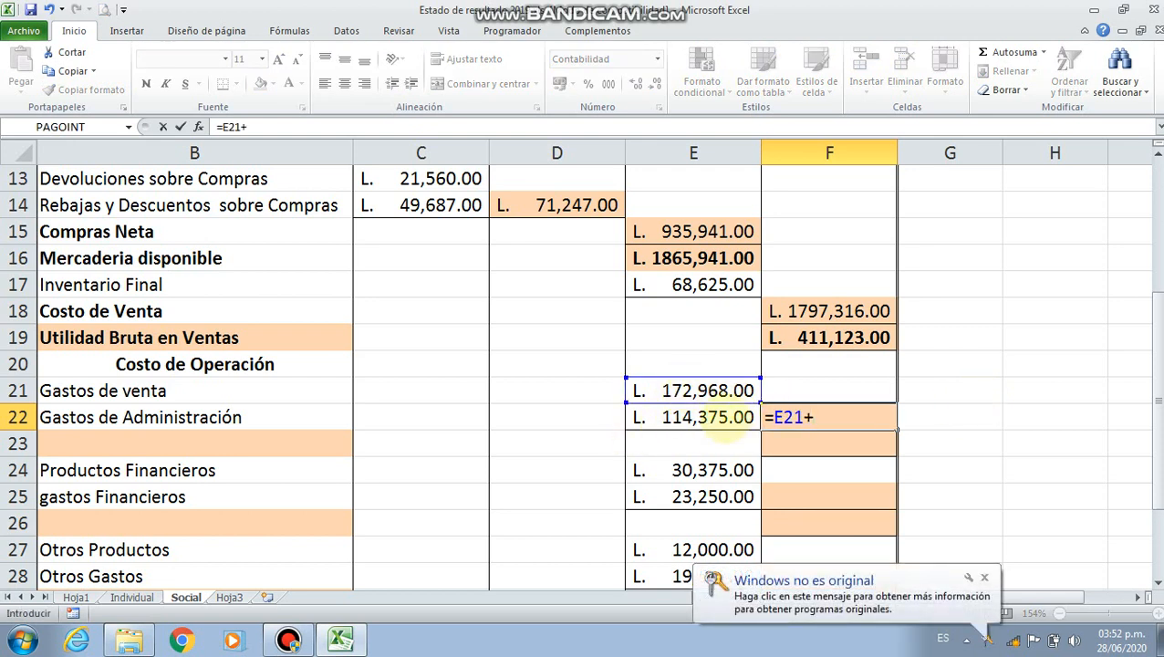
pyautogui.click(720, 422)
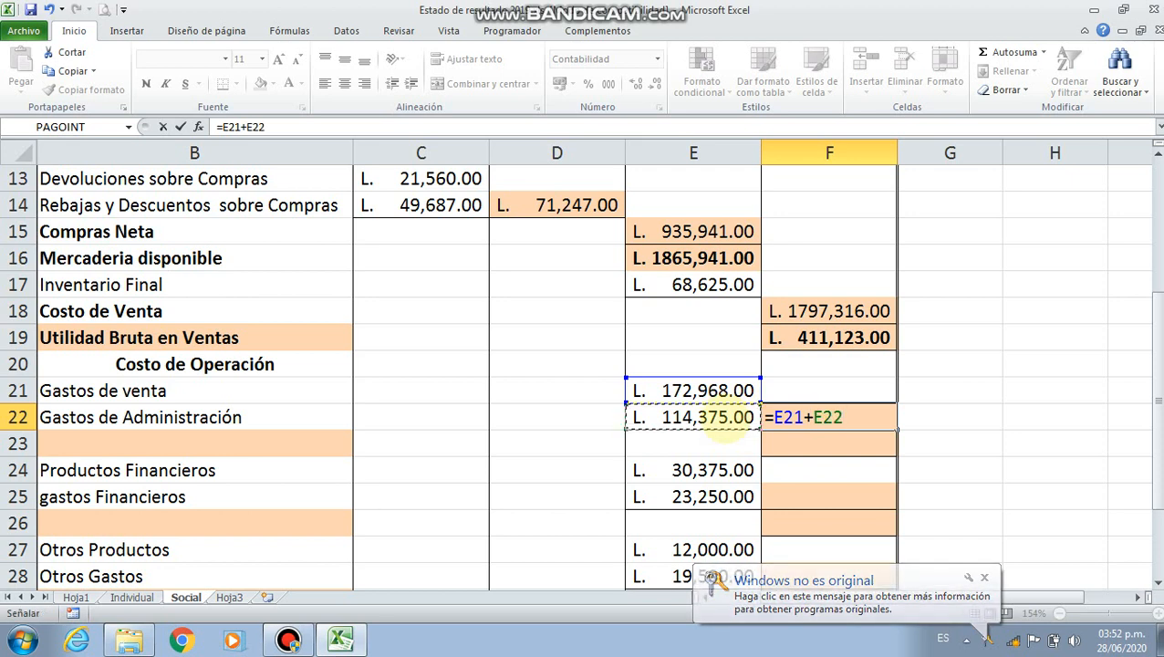
pyautogui.press('Return')
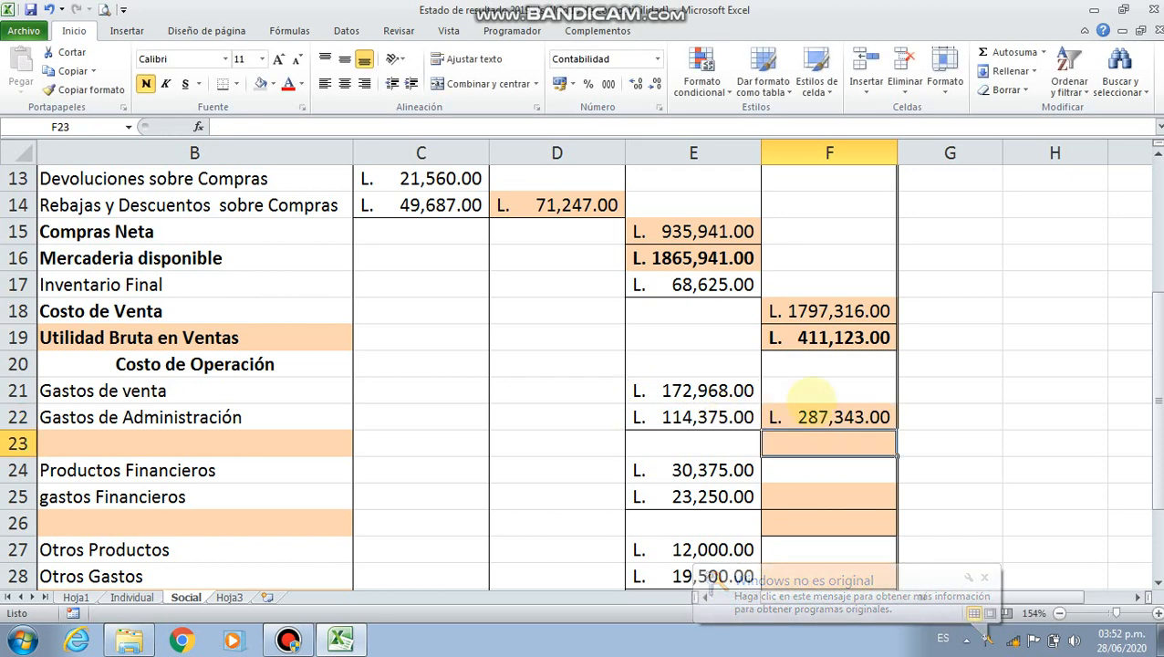
pyautogui.click(816, 416)
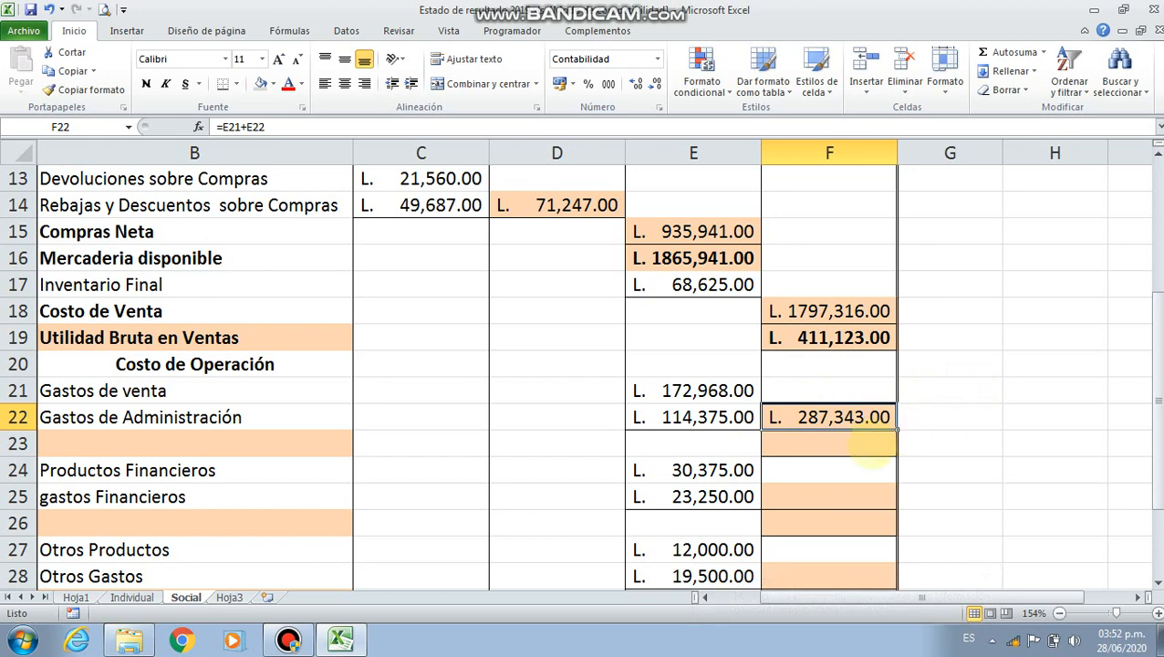
# In F23, subtract the total operating expenses from the gross profit with the formula =F19-F22
pyautogui.click(871, 447)
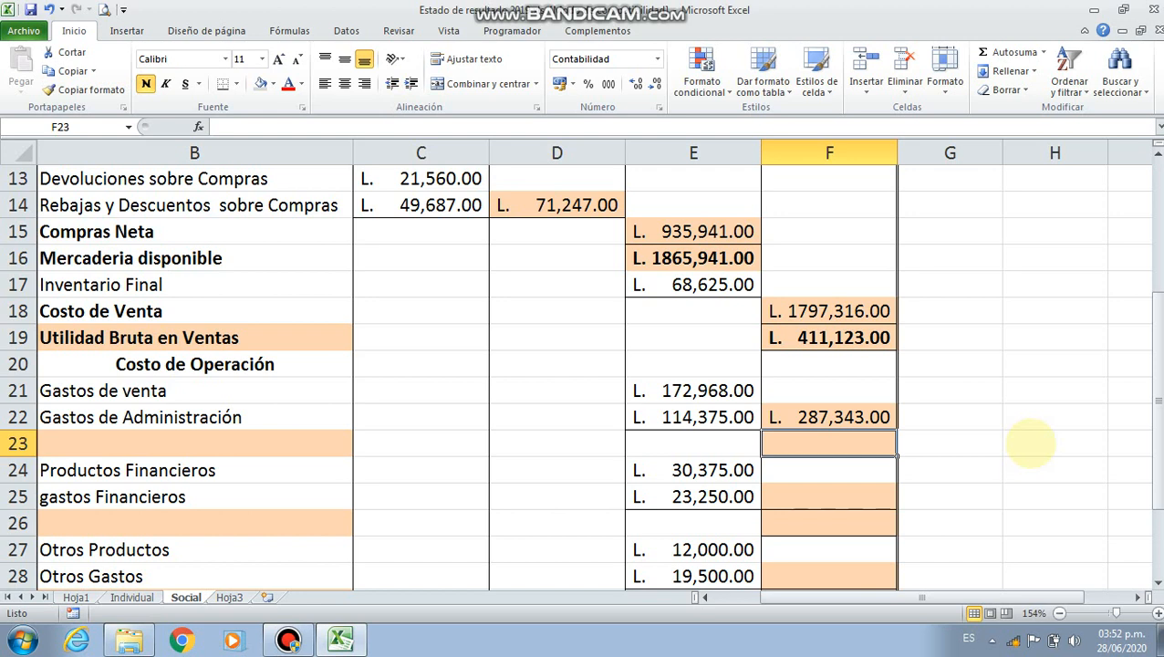
pyautogui.write('=')
pyautogui.click(834, 342)
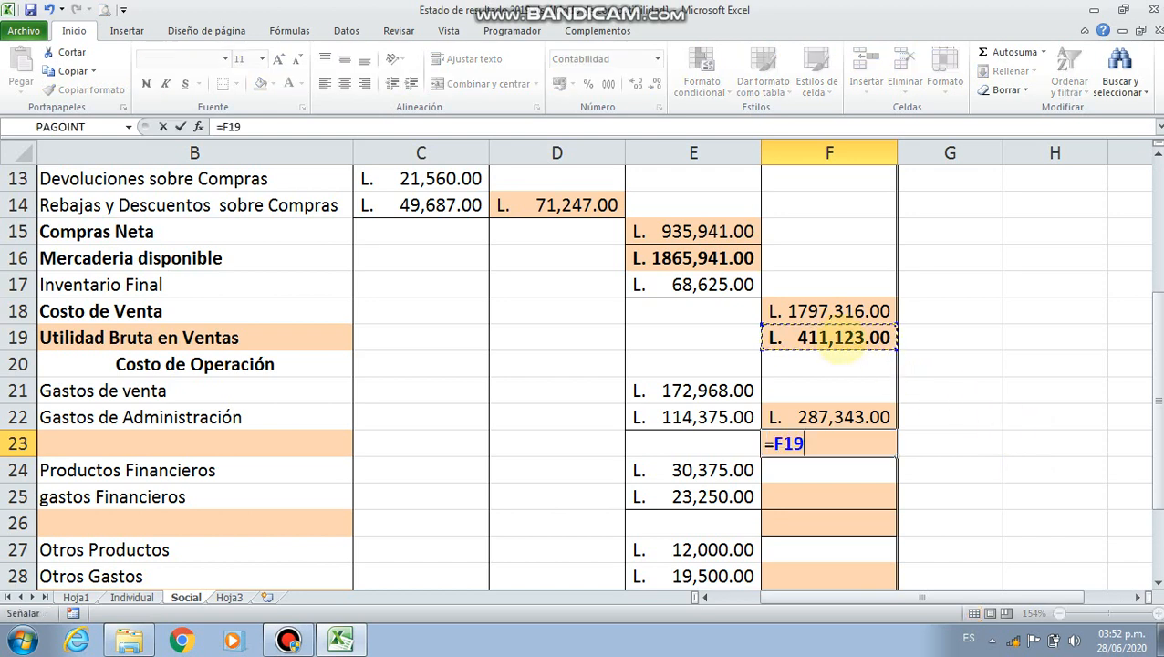
pyautogui.write('-')
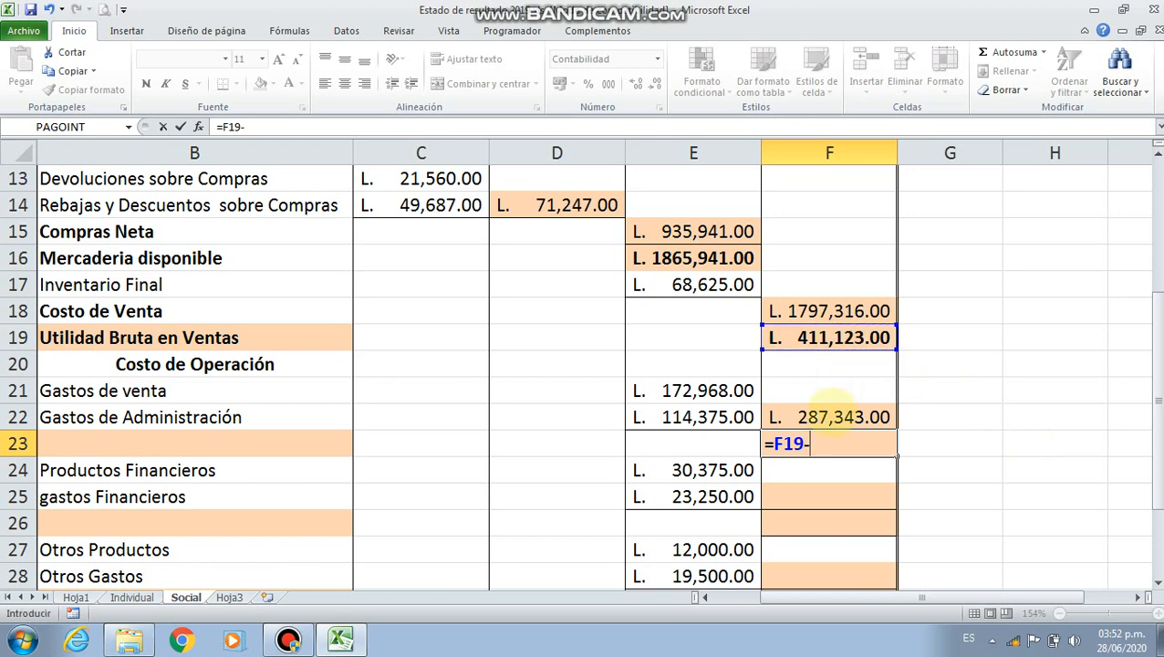
pyautogui.click(832, 410)
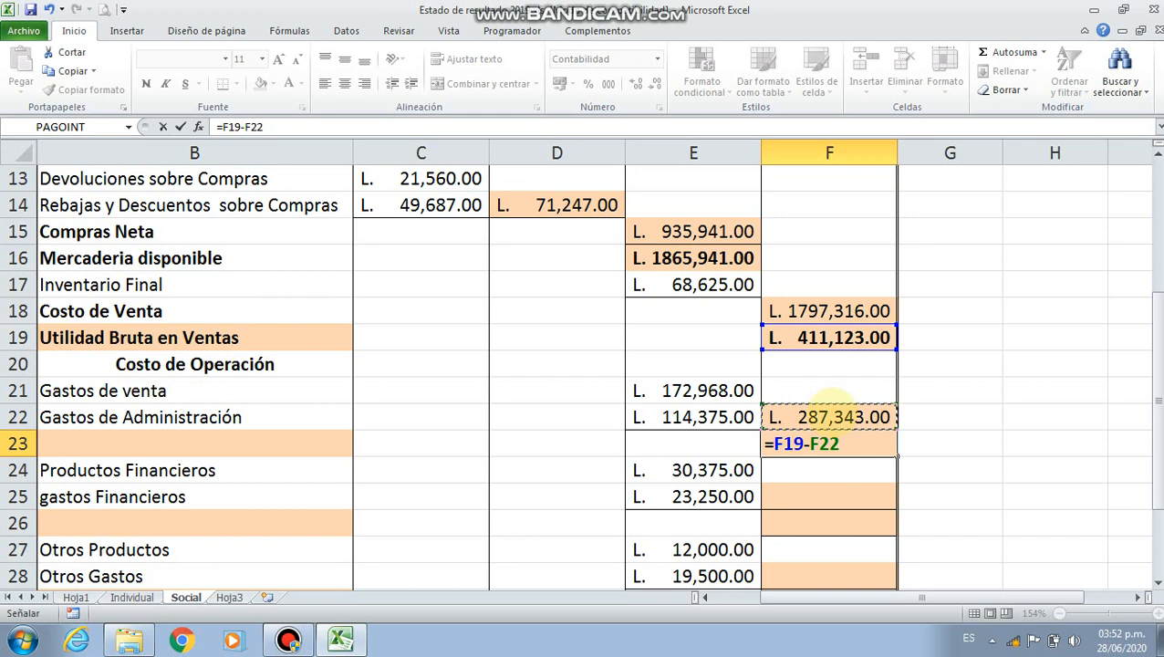
pyautogui.press('Return')
pyautogui.press('Up')
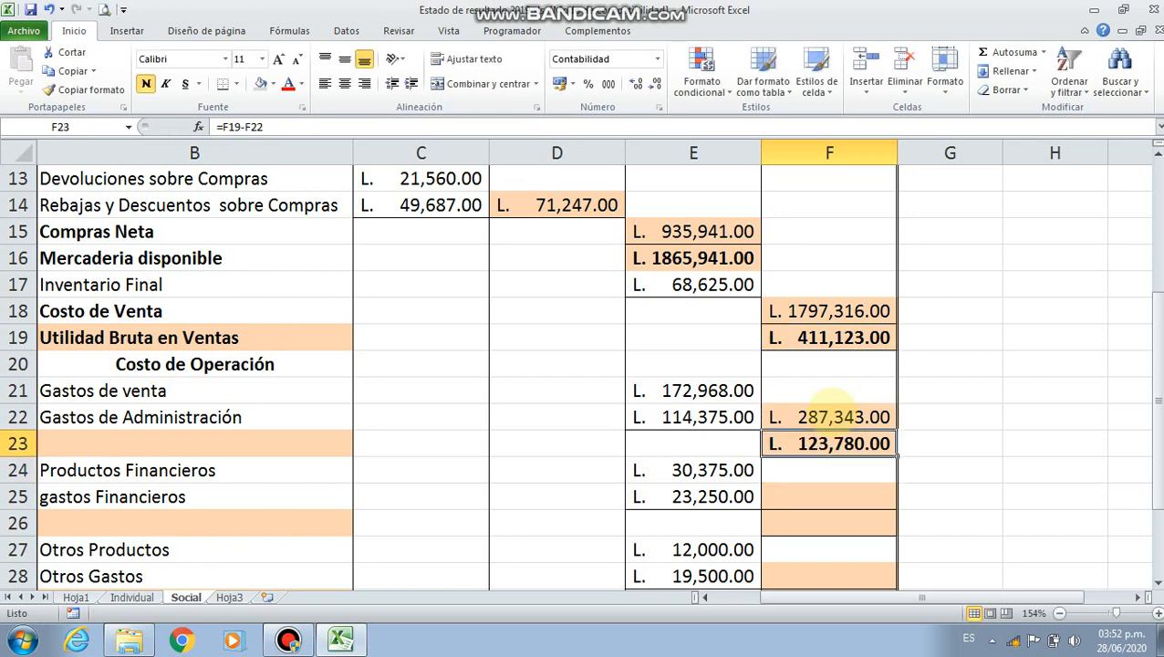
# Start a SI formula in label cell B23 with the logical test F23>0
pyautogui.press('Left')
pyautogui.press('Left')
pyautogui.press('Left')
pyautogui.press('Left')
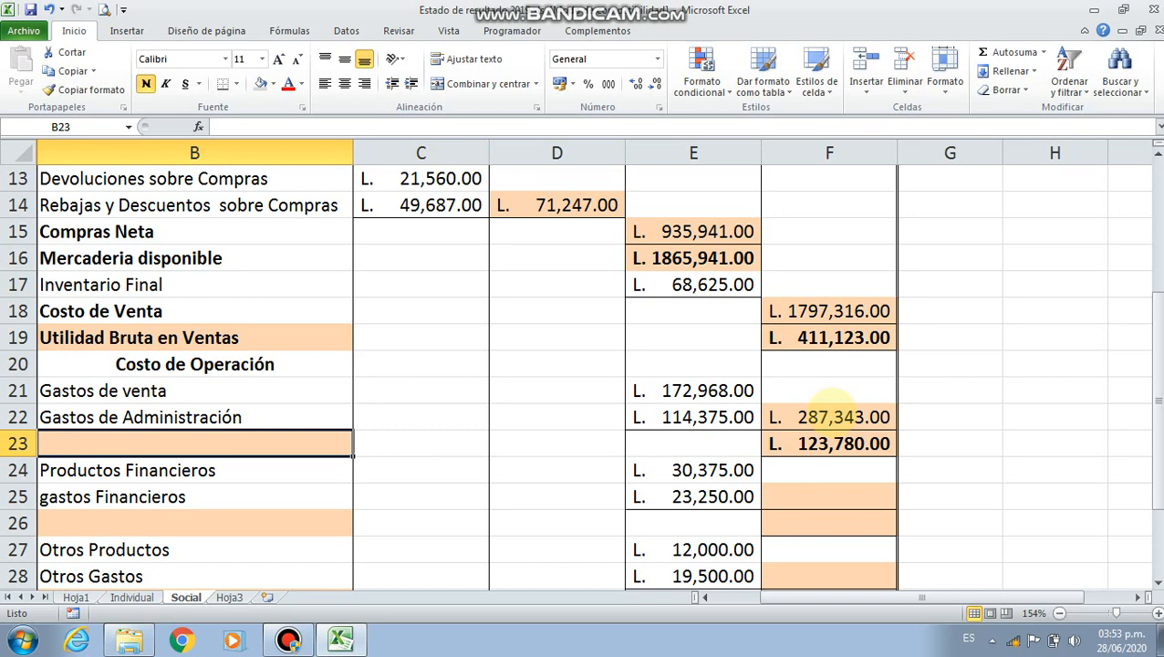
pyautogui.write('=si(')
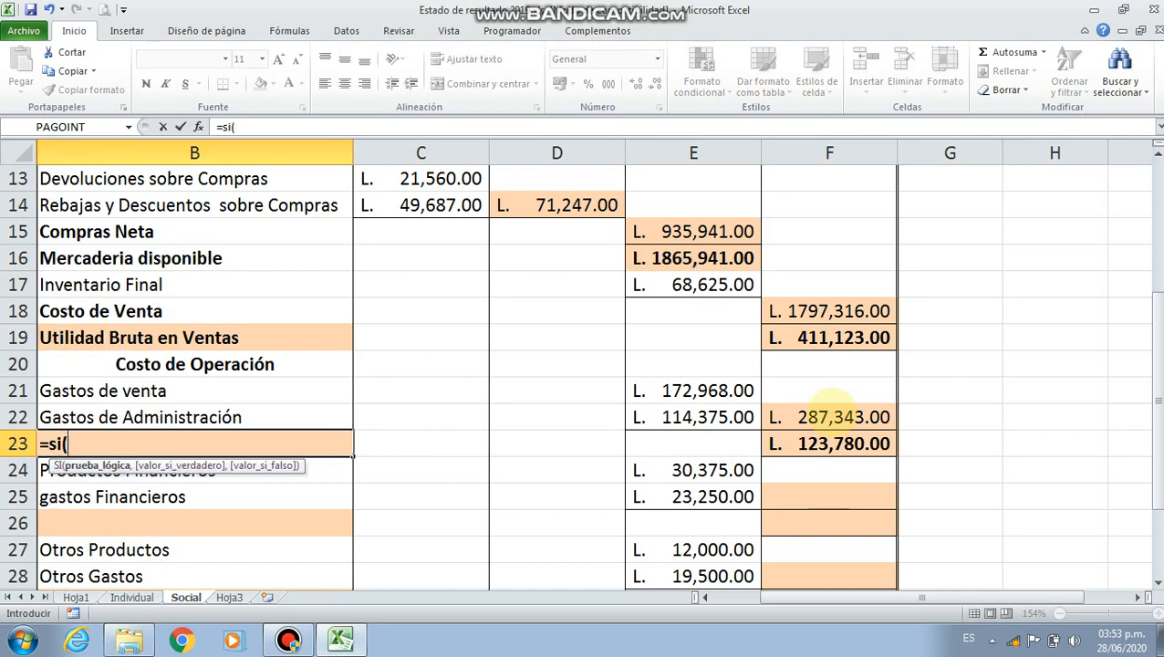
pyautogui.click(865, 447)
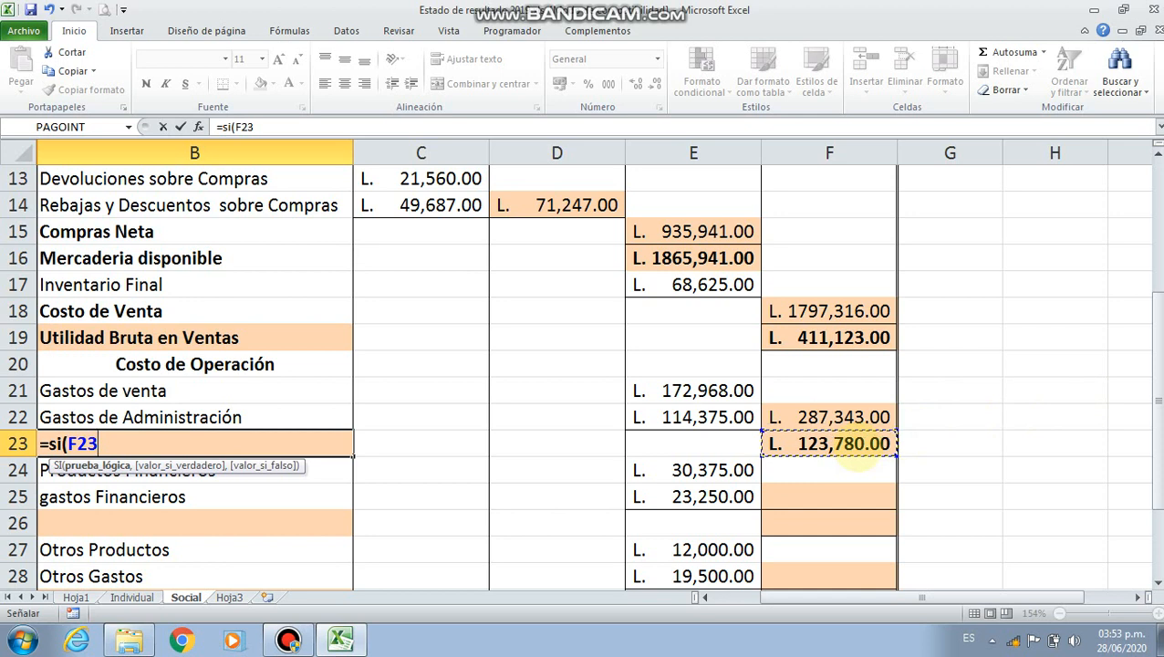
pyautogui.write('>')
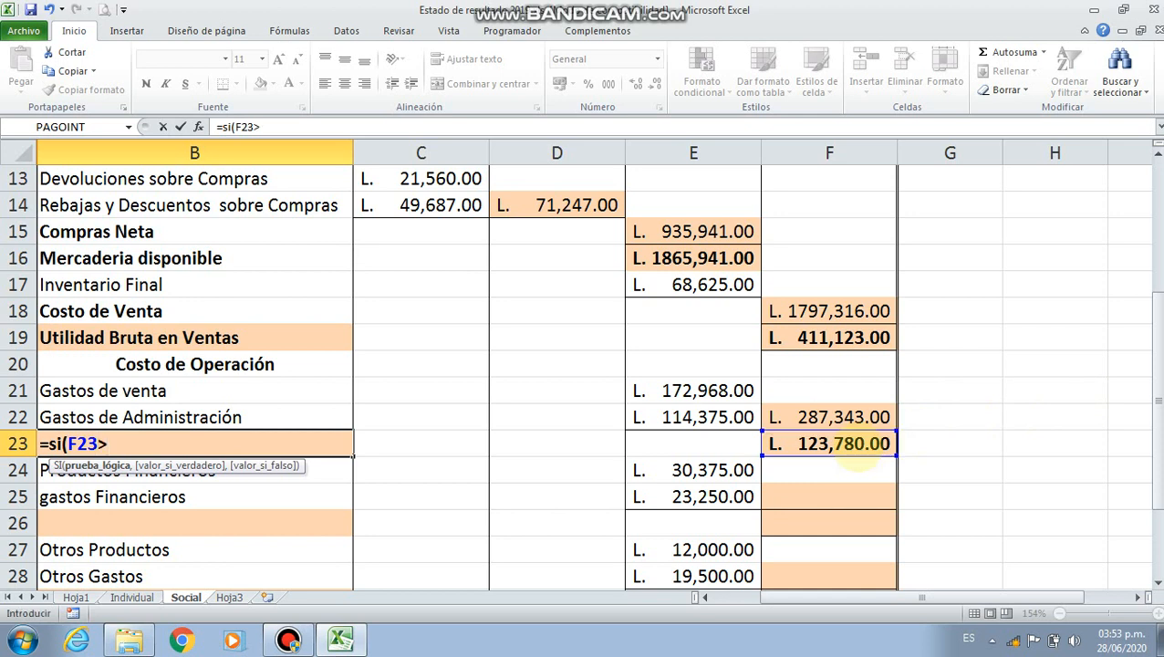
pyautogui.write('0,')
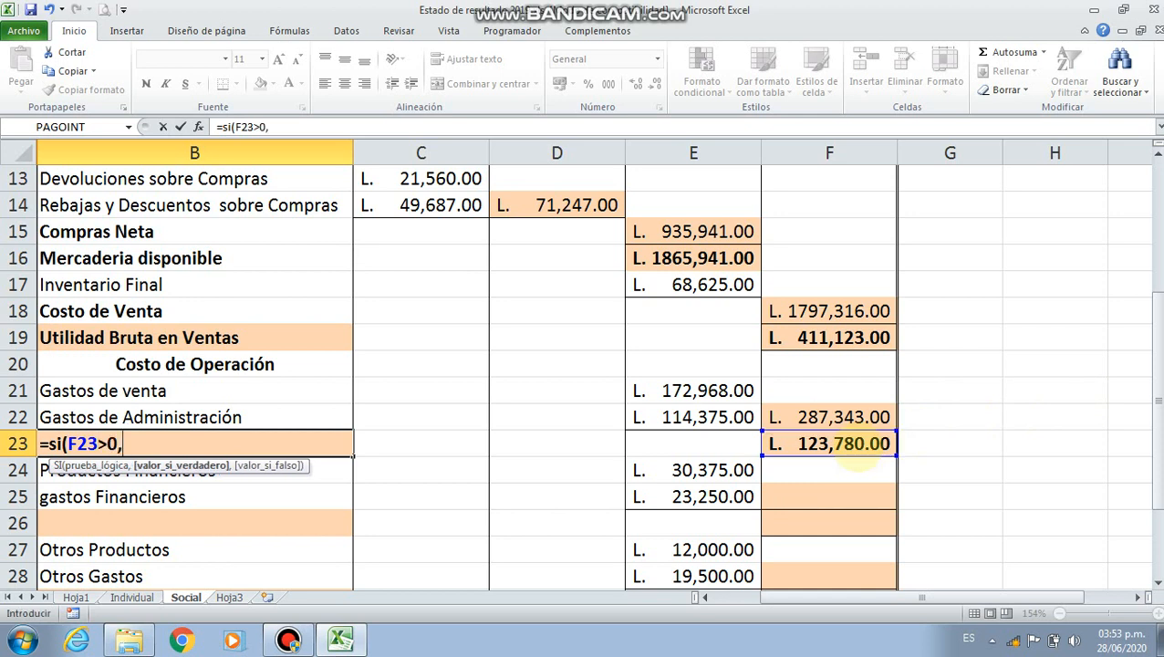
pyautogui.write('"Utilidad de ')
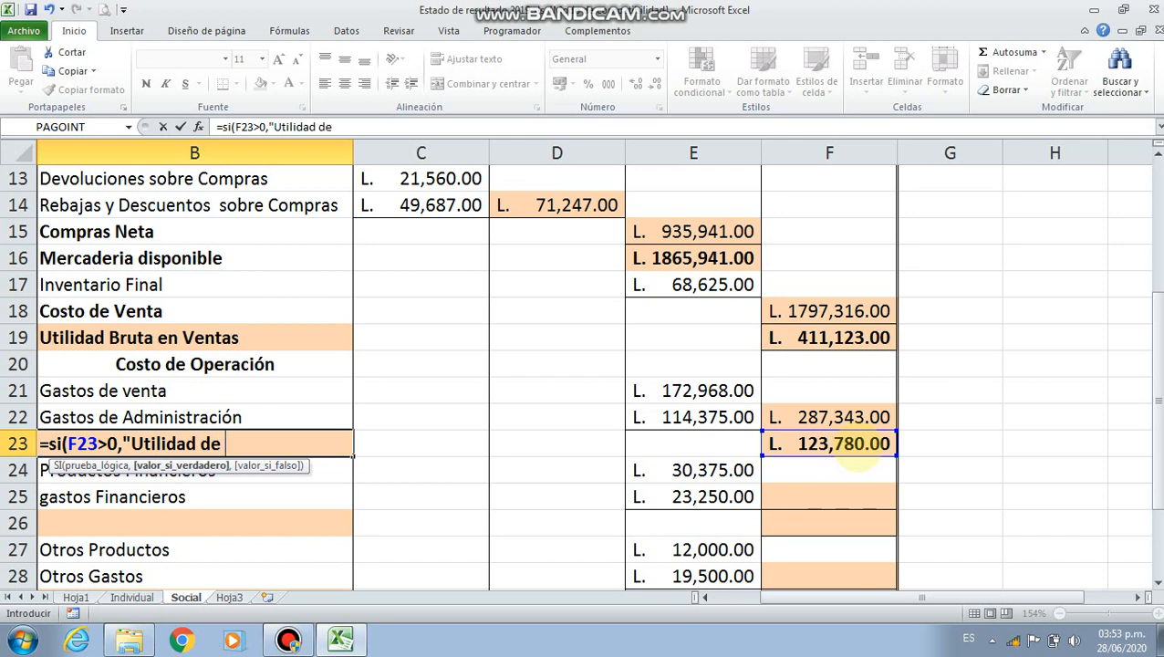
pyautogui.write('Operaci')
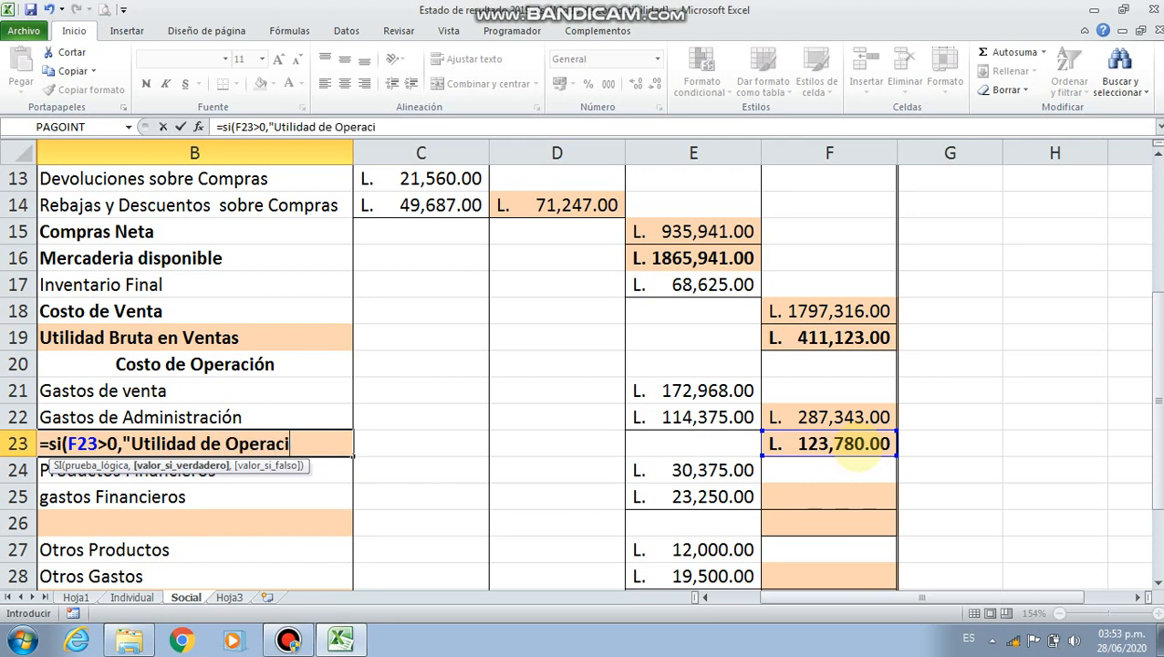
pyautogui.write('ón",')
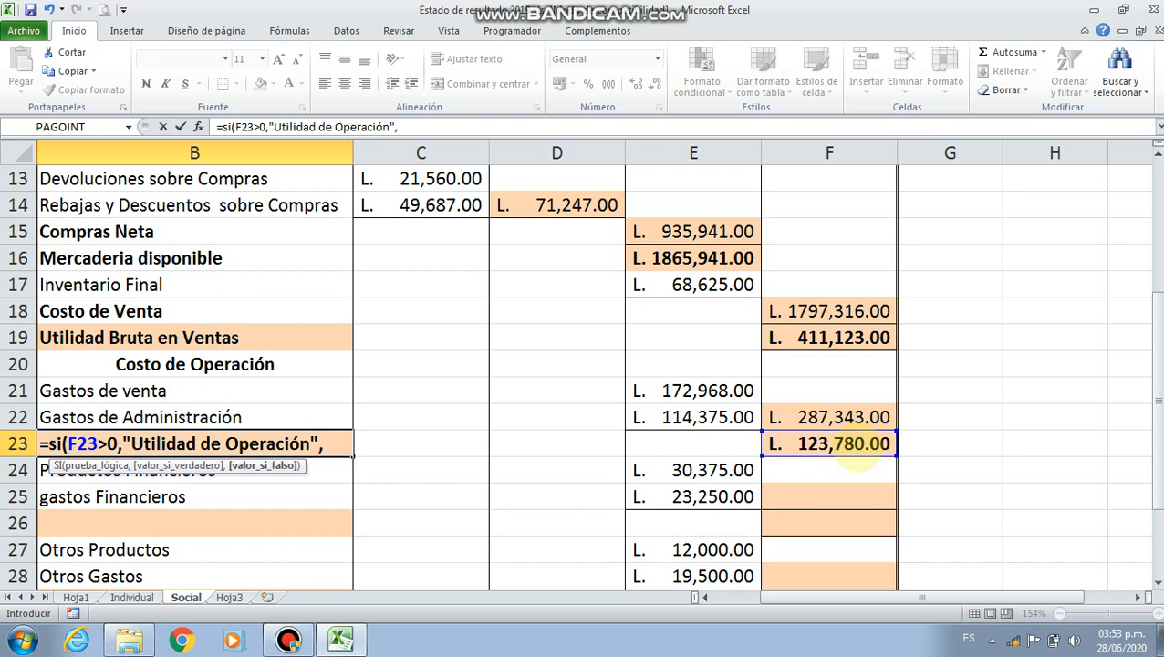
pyautogui.write('"')
pyautogui.write('Pé')
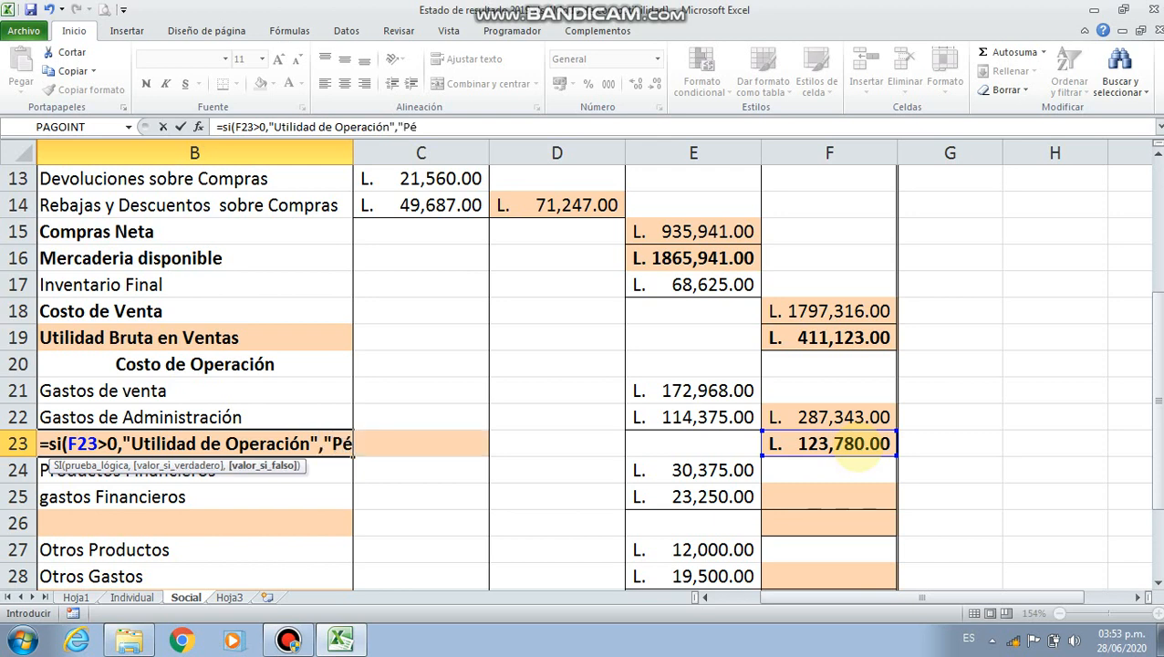
pyautogui.write('rdida ')
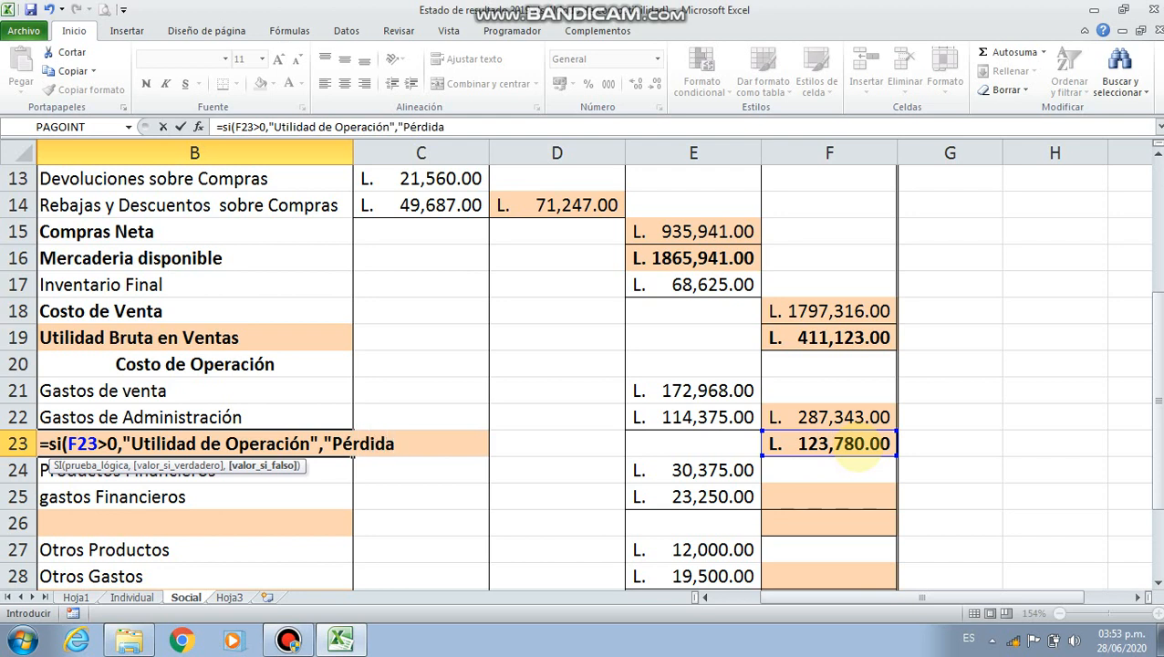
pyautogui.write('de Ope')
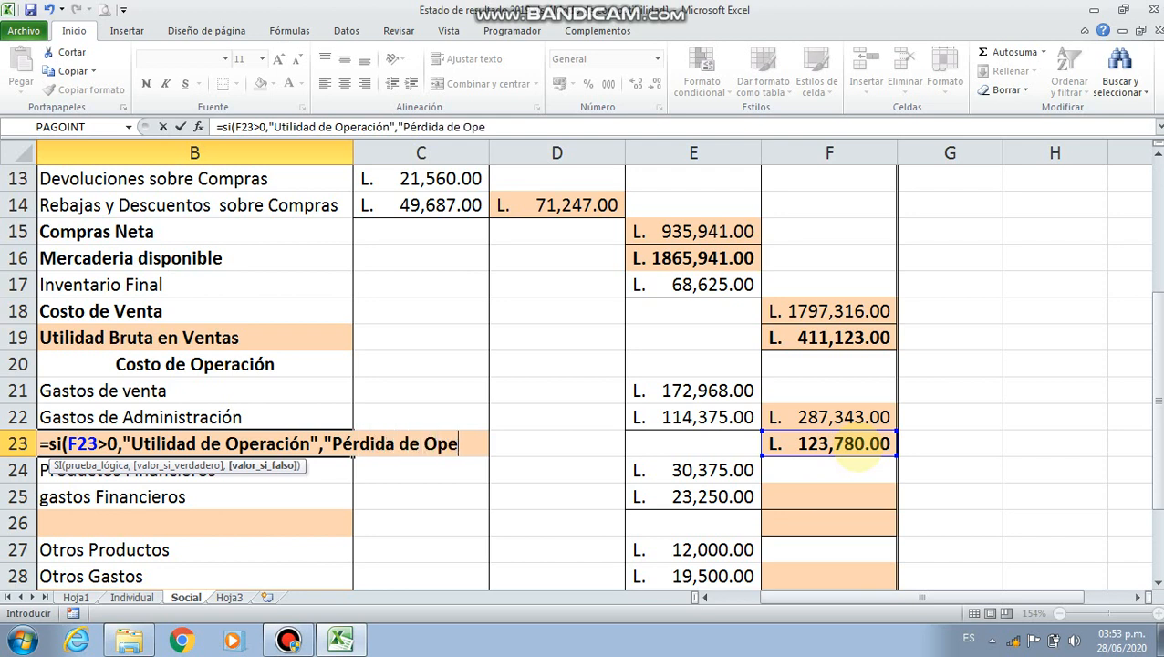
pyautogui.write('ración')
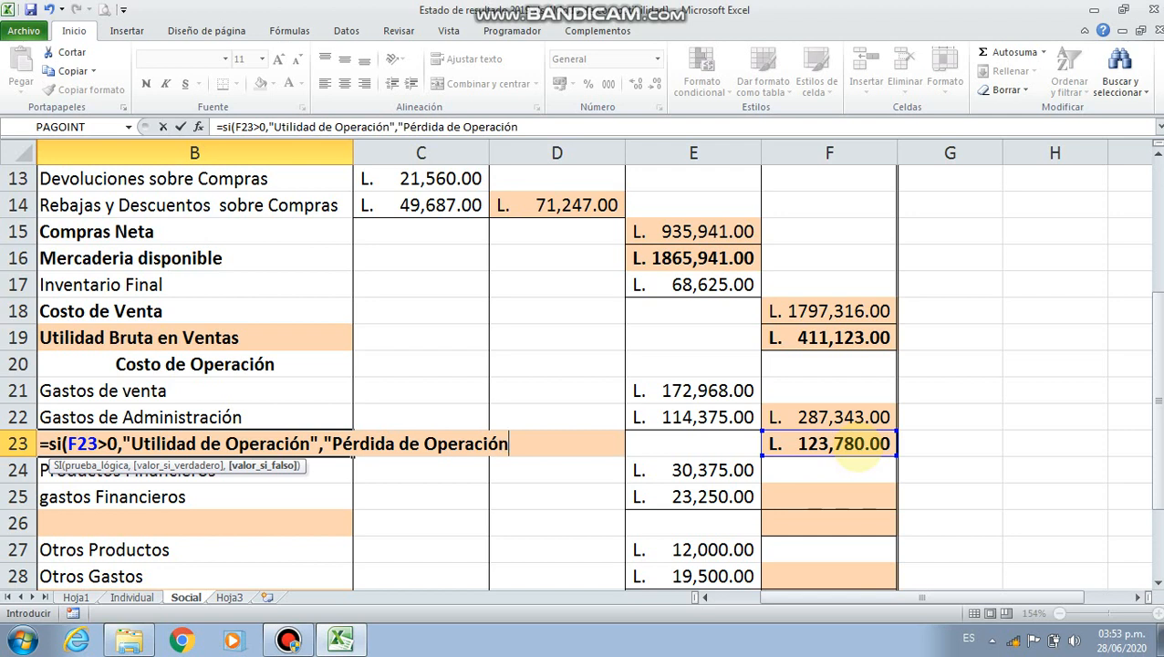
pyautogui.write('")')
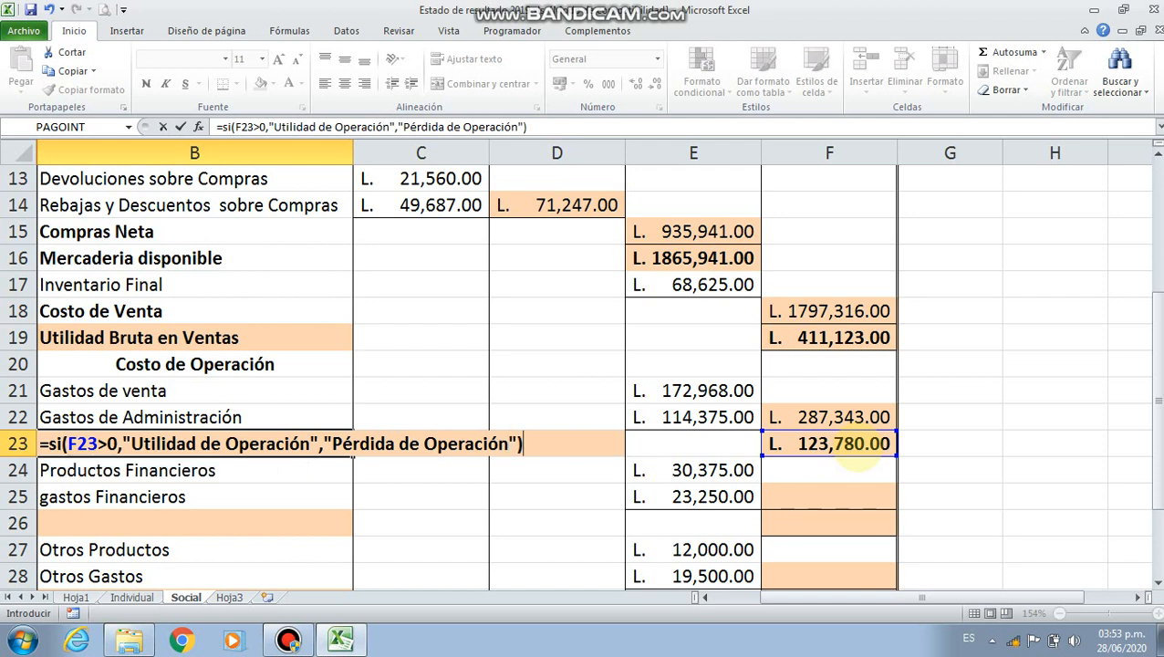
# Complete the SI formula in B23 with "Pérdida de Operación" as its value if false
pyautogui.press('Return')
pyautogui.click(862, 447)
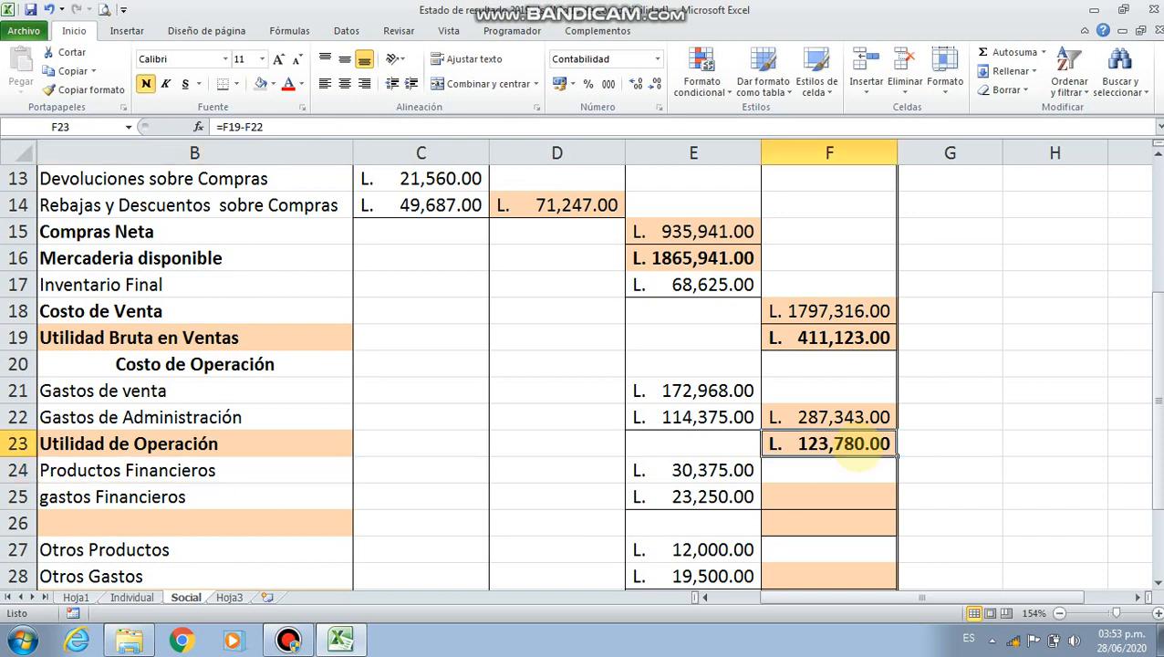
pyautogui.click(293, 445)
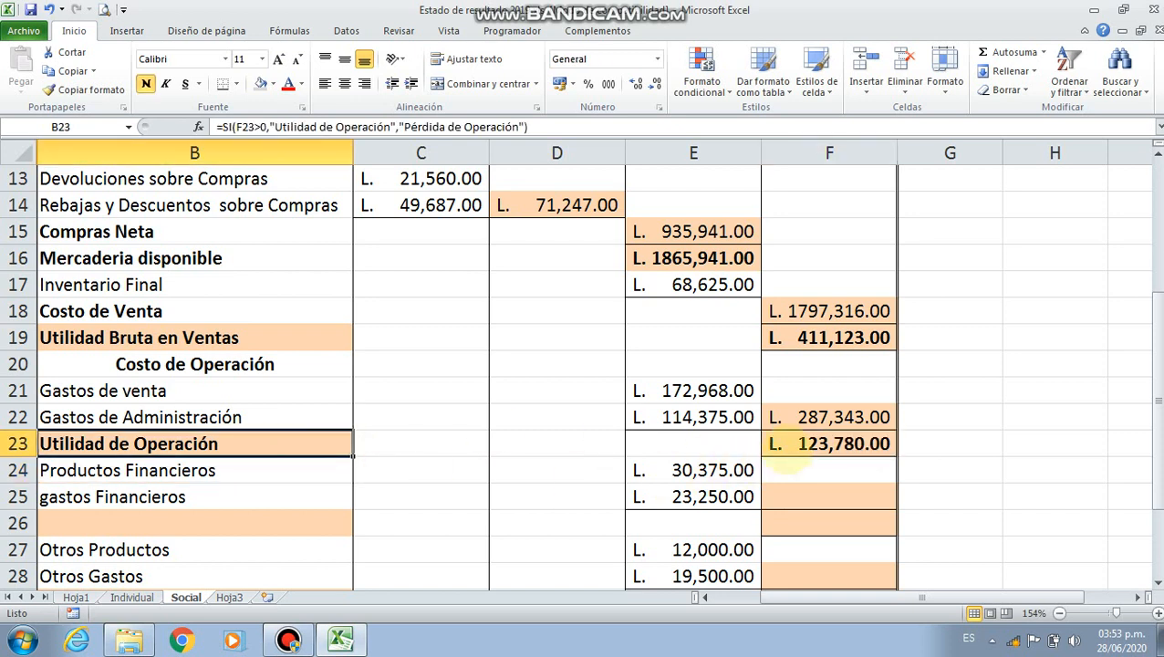
# Correct the label in B25 so it starts with a capital letter, reading "Gastos Financieros"
pyautogui.click(810, 443)
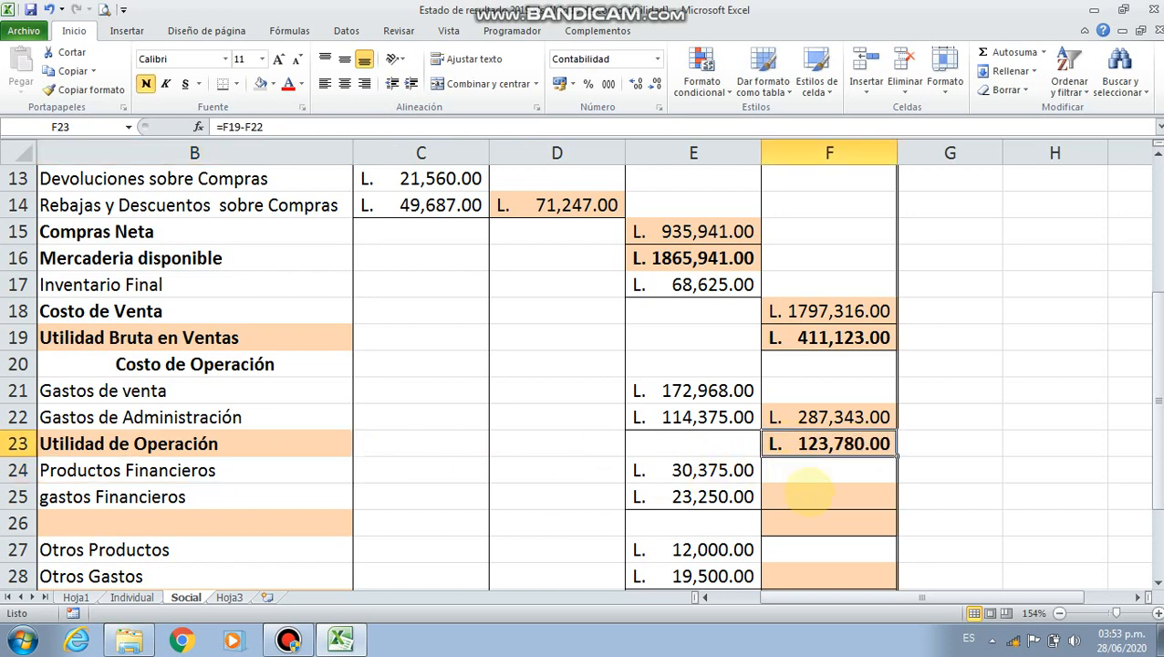
pyautogui.scroll(-1, 807, 493)
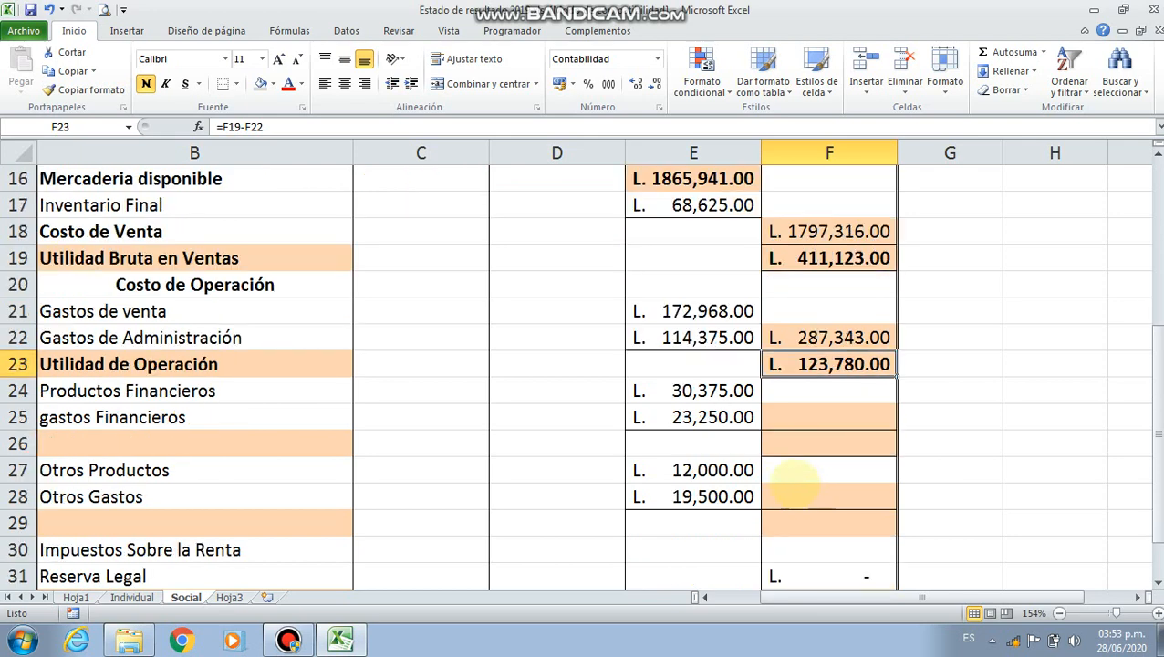
pyautogui.moveTo(282, 395); pyautogui.dragTo(283, 412)
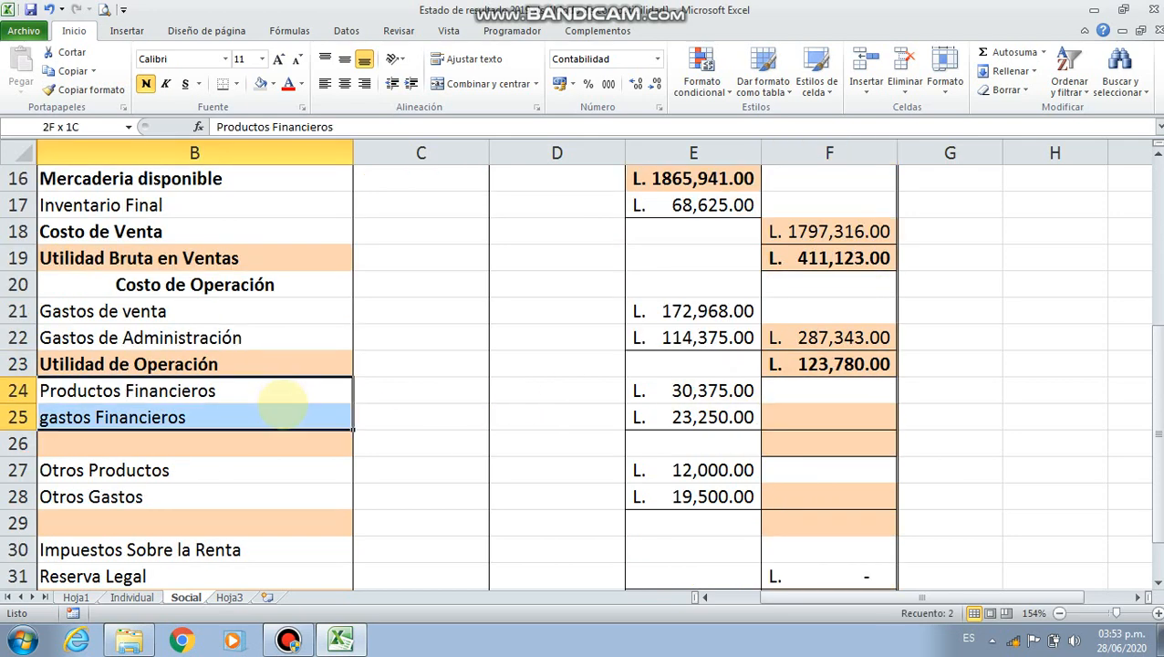
pyautogui.click(652, 391)
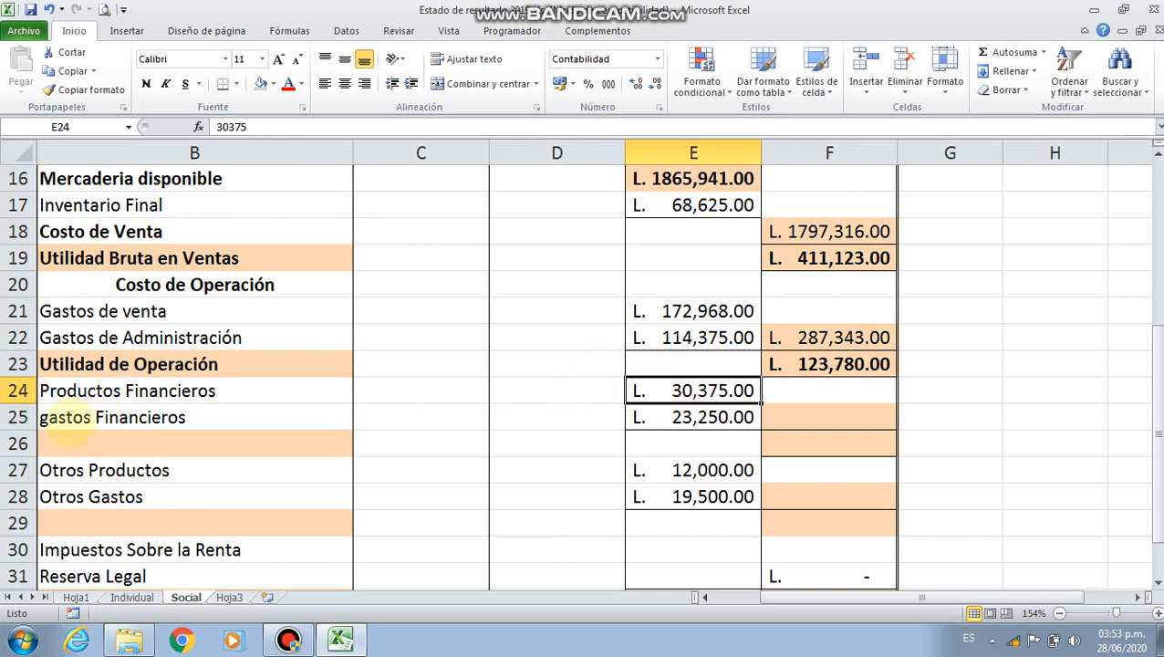
pyautogui.click(45, 420)
pyautogui.doubleClick(50, 421)
pyautogui.press('BackSpace')
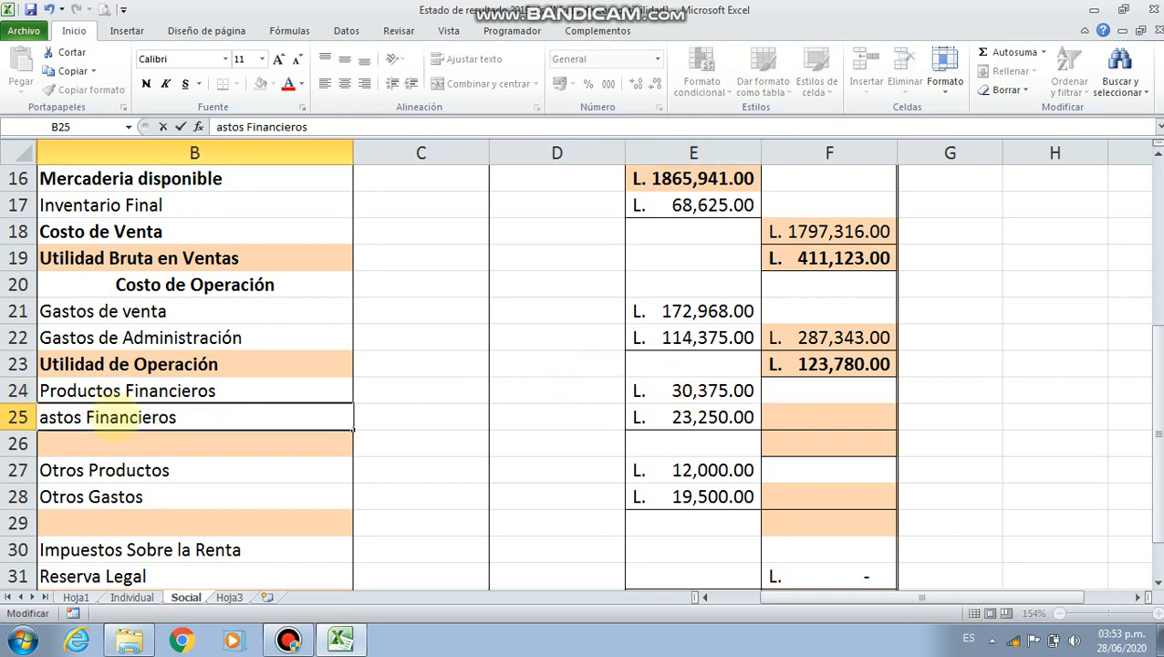
pyautogui.write('G')
# In F25, subtract the financial expenses from the financial products with the formula =E24-E25
pyautogui.click(783, 420)
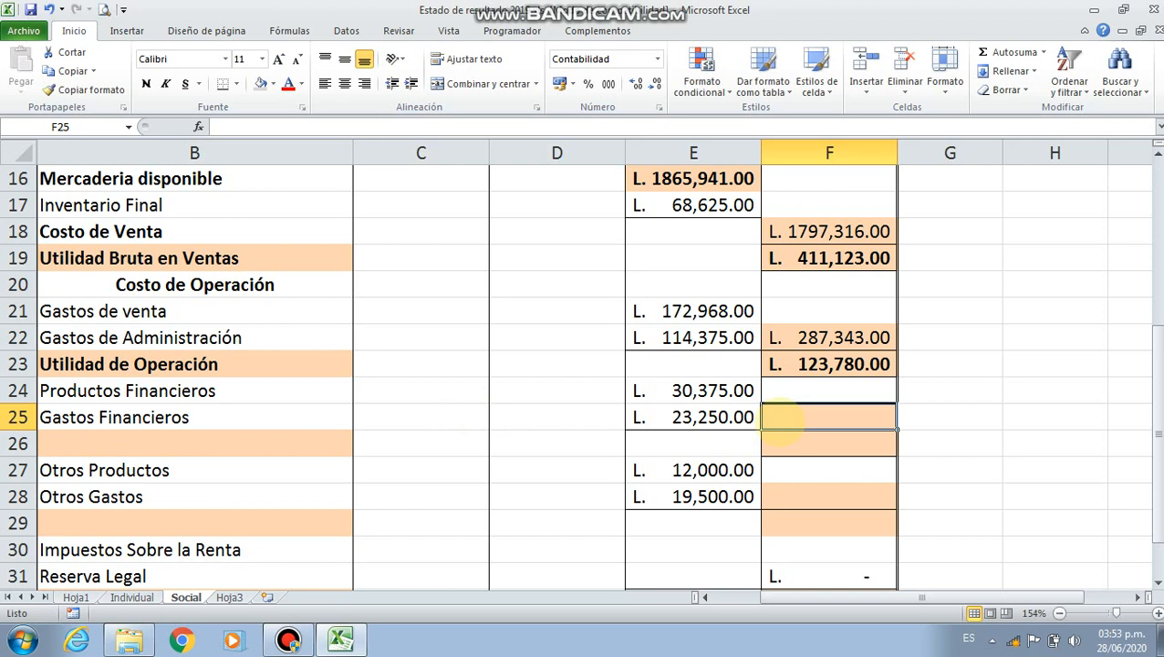
pyautogui.write('=')
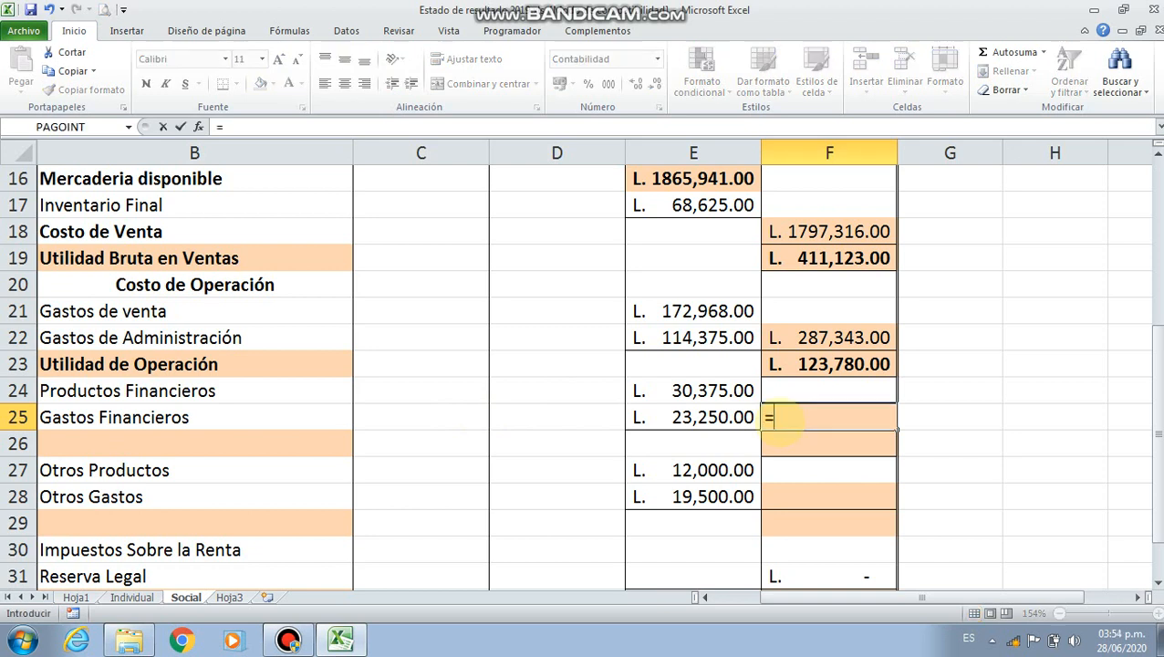
pyautogui.click(693, 387)
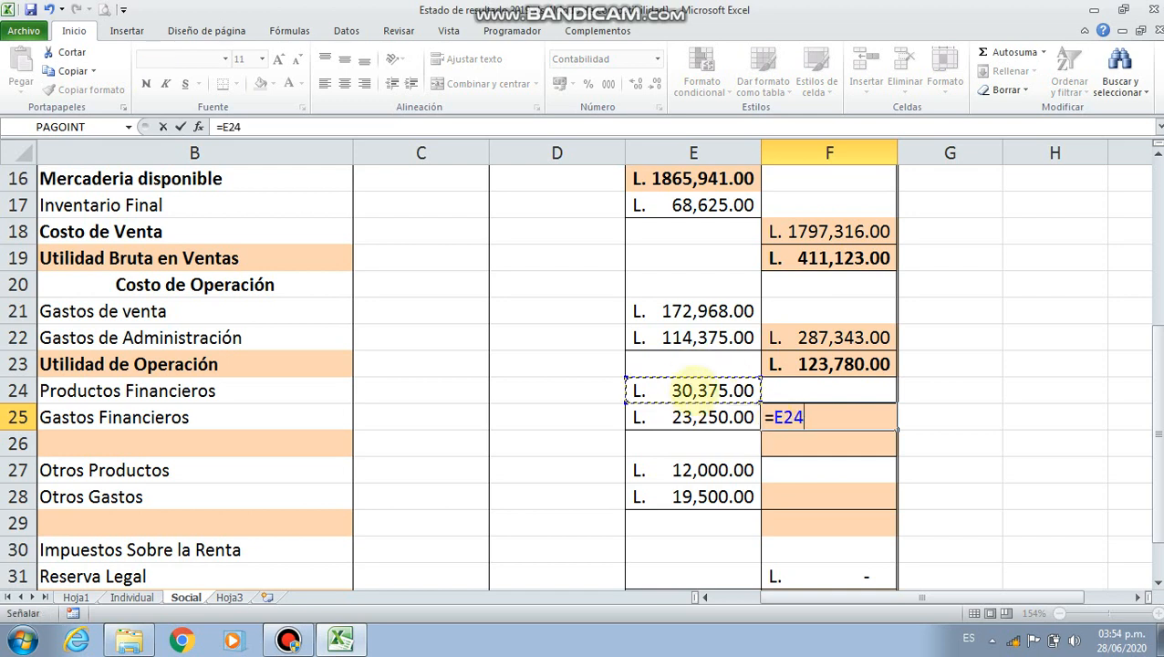
pyautogui.write('-')
pyautogui.click(711, 417)
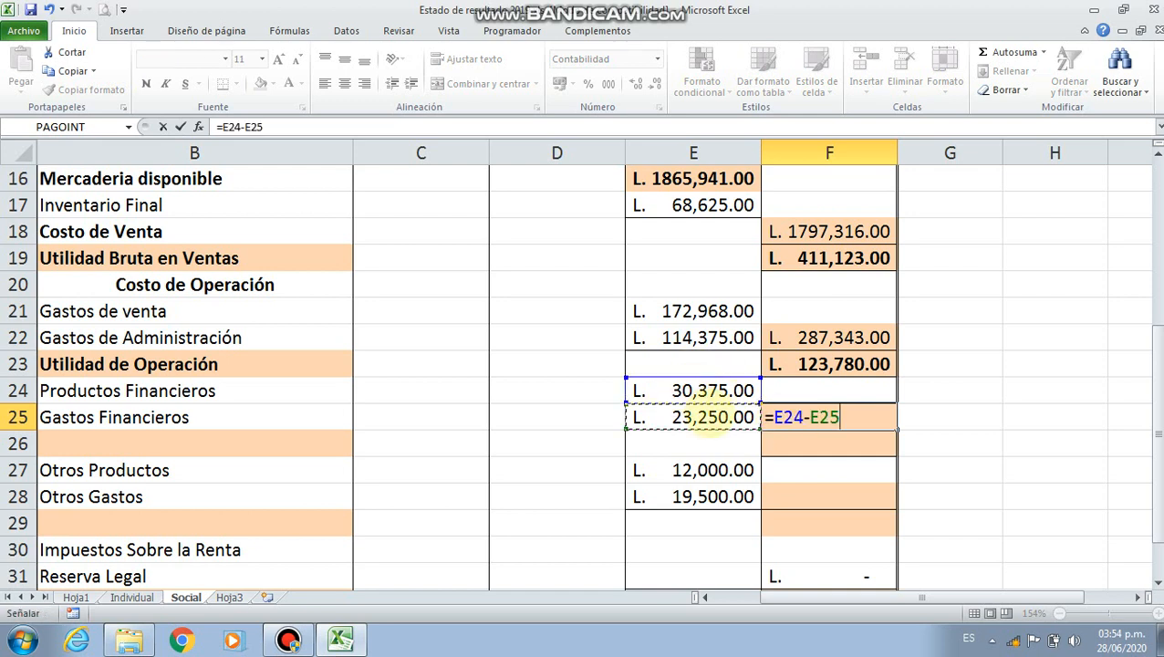
pyautogui.press('Return')
pyautogui.press('Up')
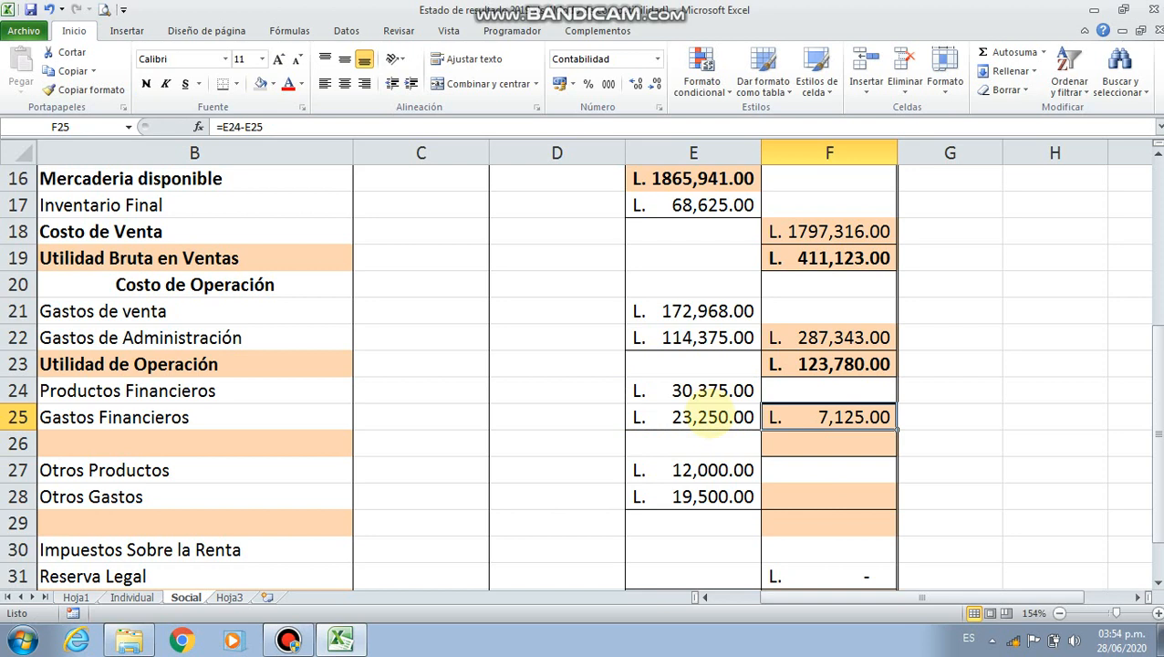
pyautogui.click(709, 390)
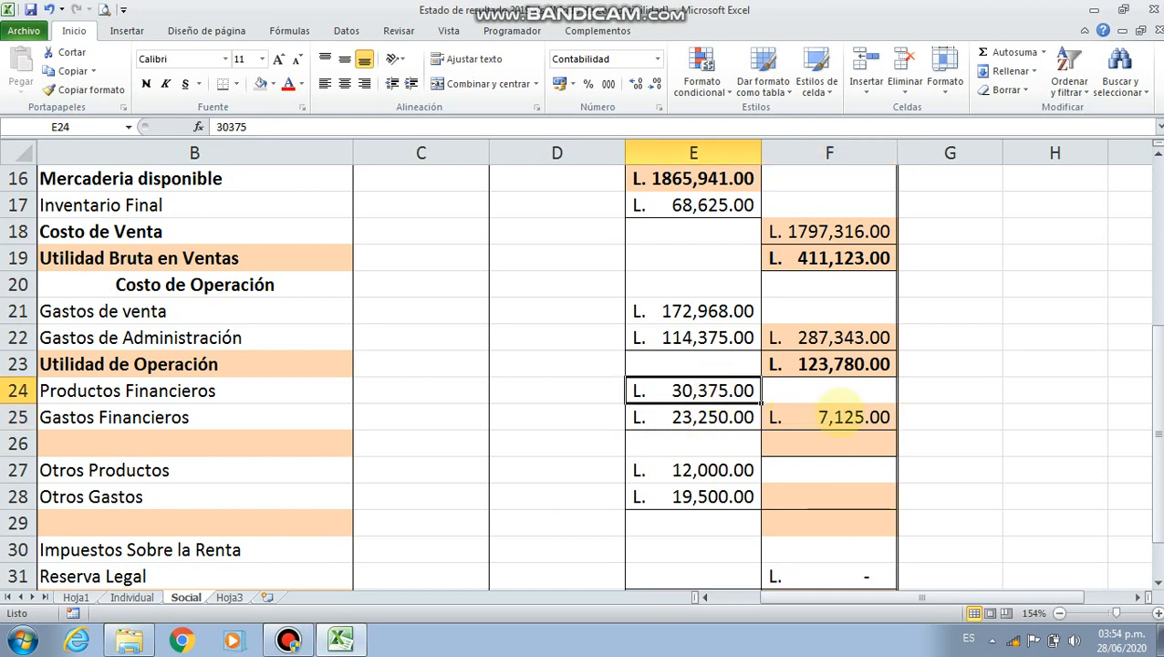
pyautogui.click(847, 420)
# In F26, add the net financial result to the operating profit with the formula =F23+F25
pyautogui.click(835, 444)
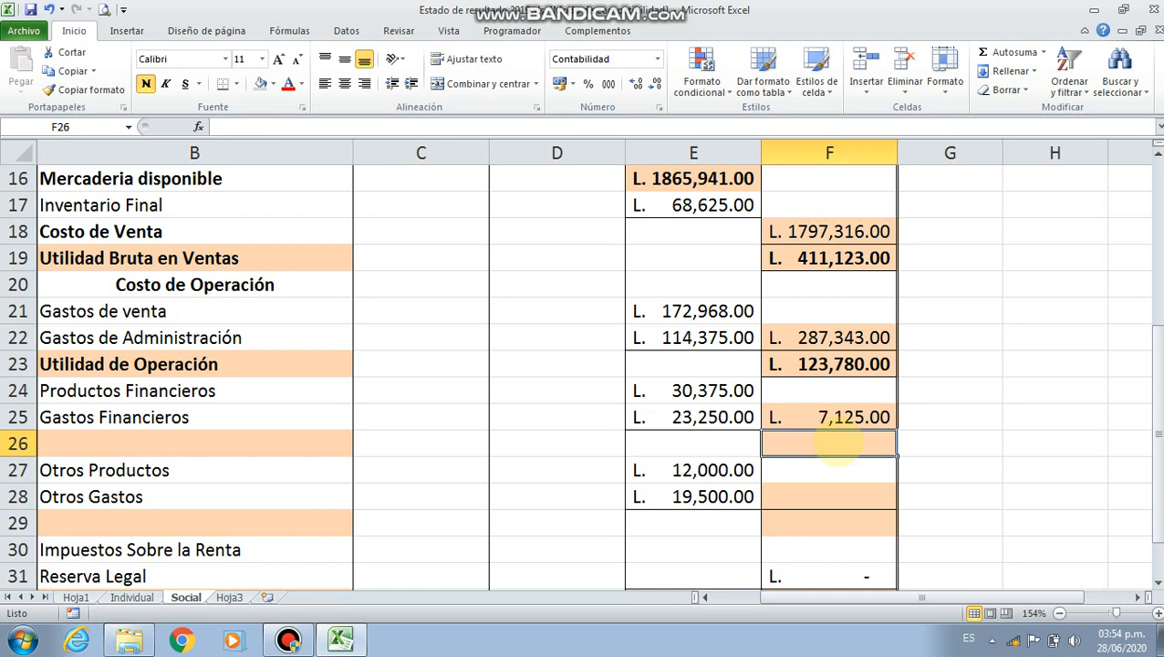
pyautogui.write('=')
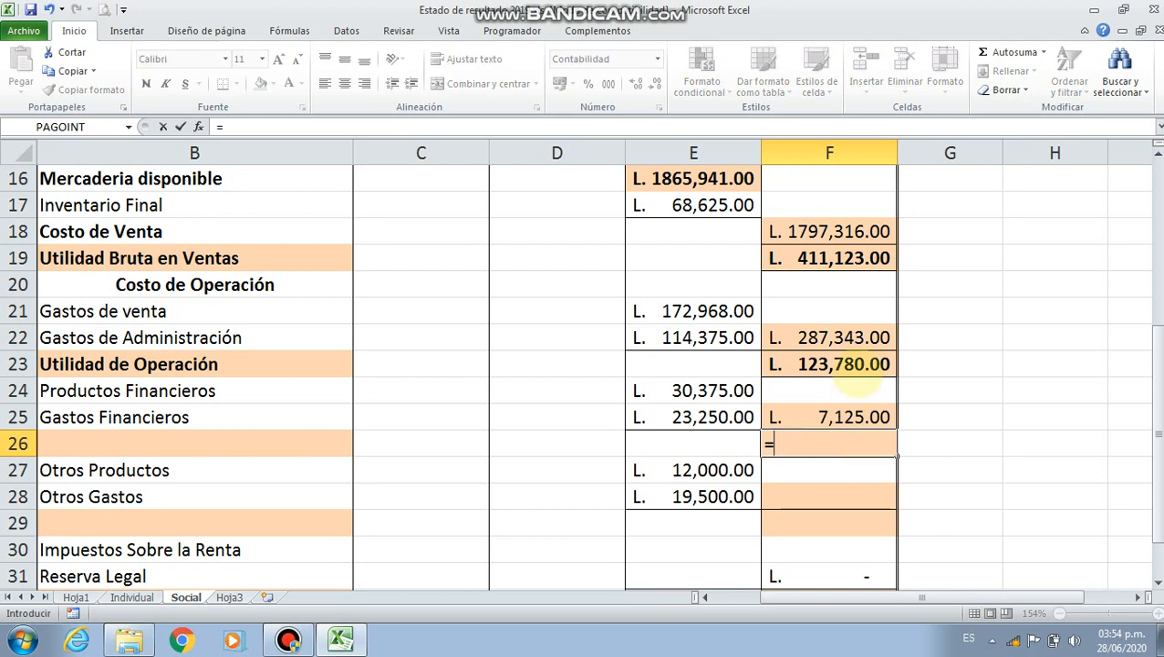
pyautogui.click(844, 364)
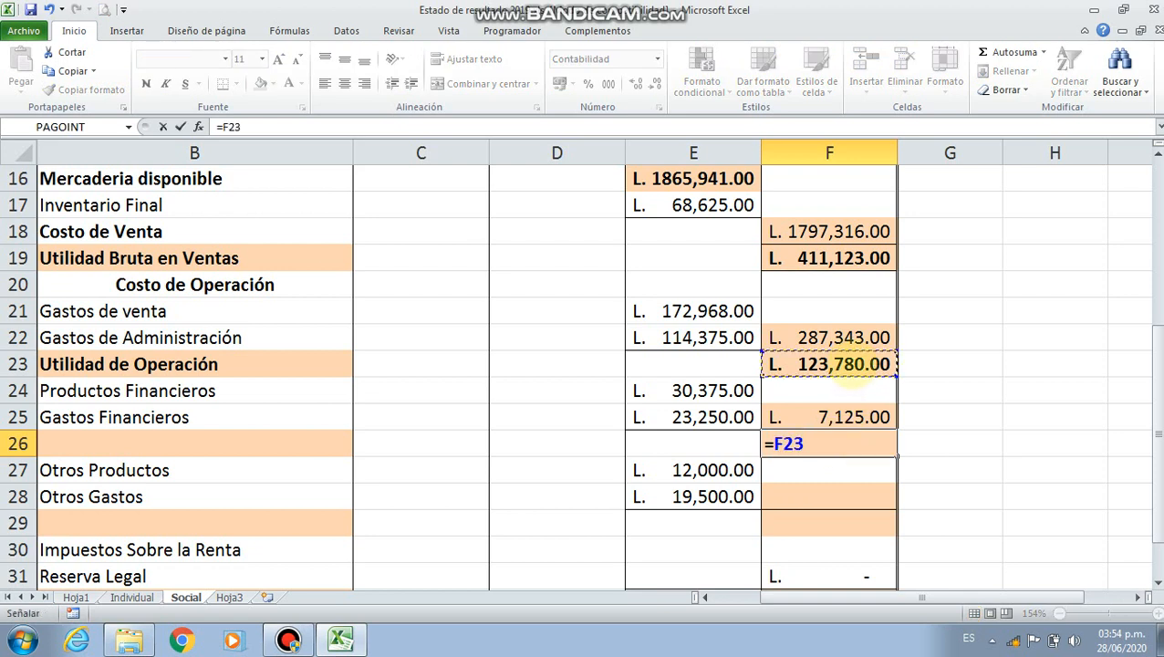
pyautogui.write('+')
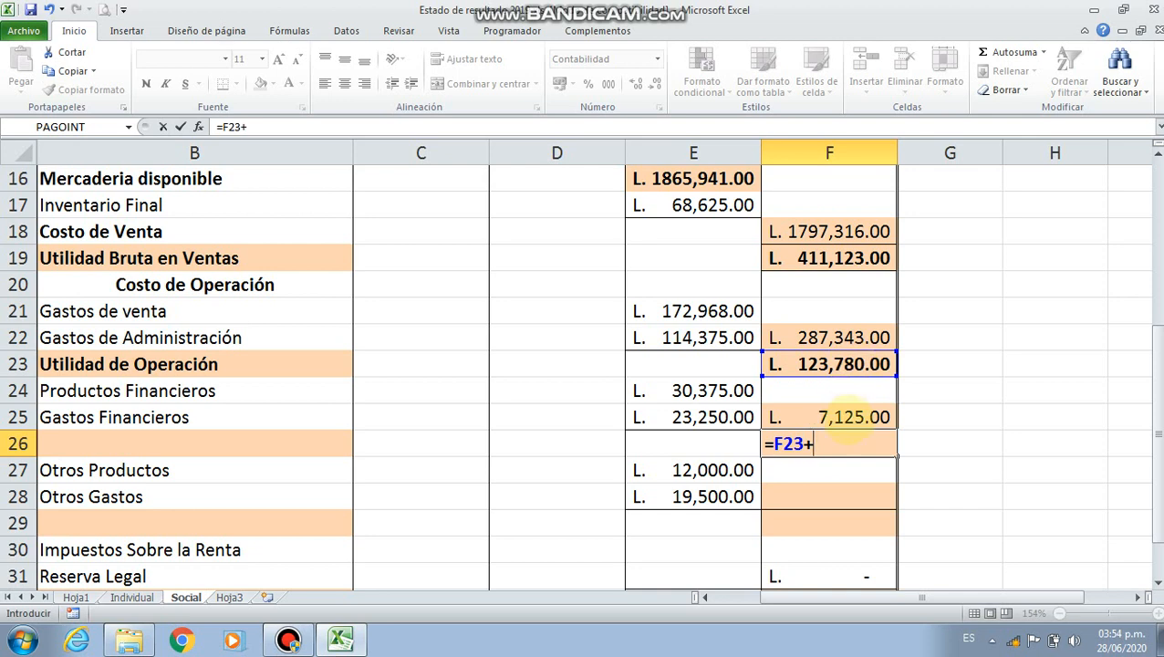
pyautogui.click(843, 412)
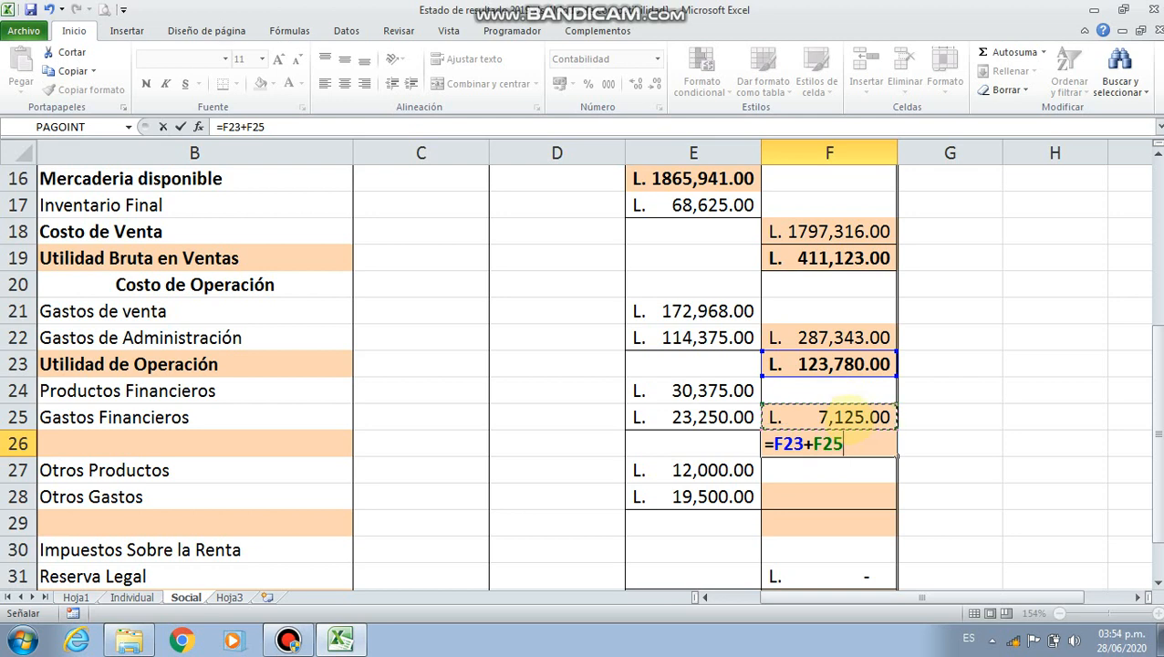
pyautogui.press('Return')
pyautogui.click(847, 451)
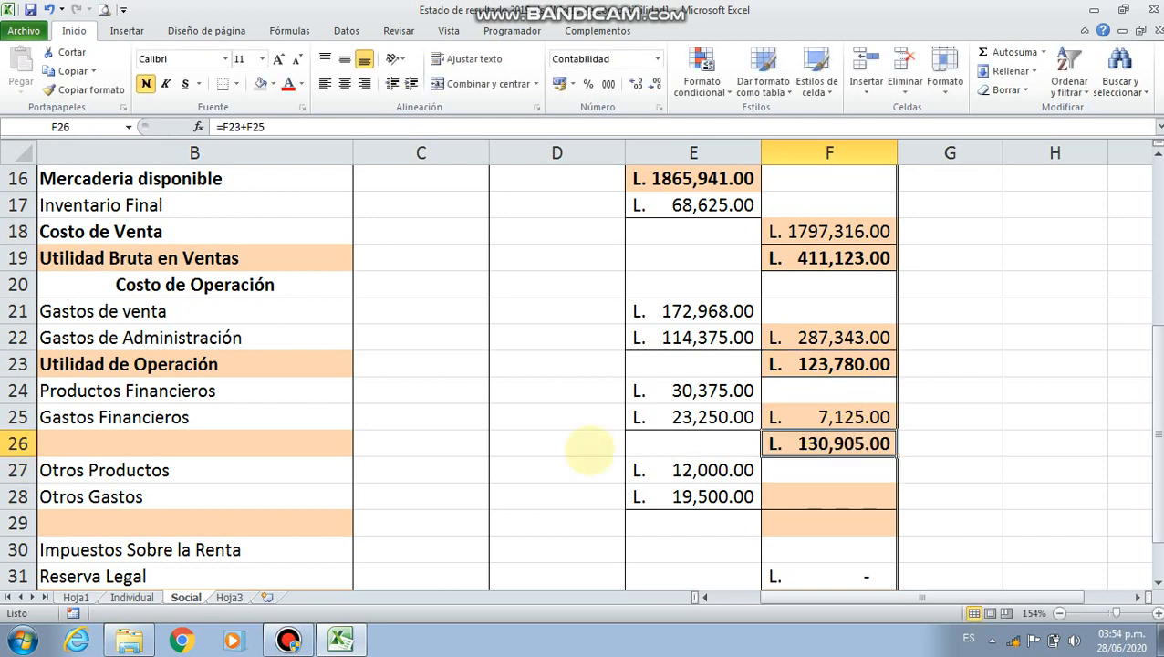
# Start a SI formula in label cell B26 with the logical test F26>0
pyautogui.click(221, 444)
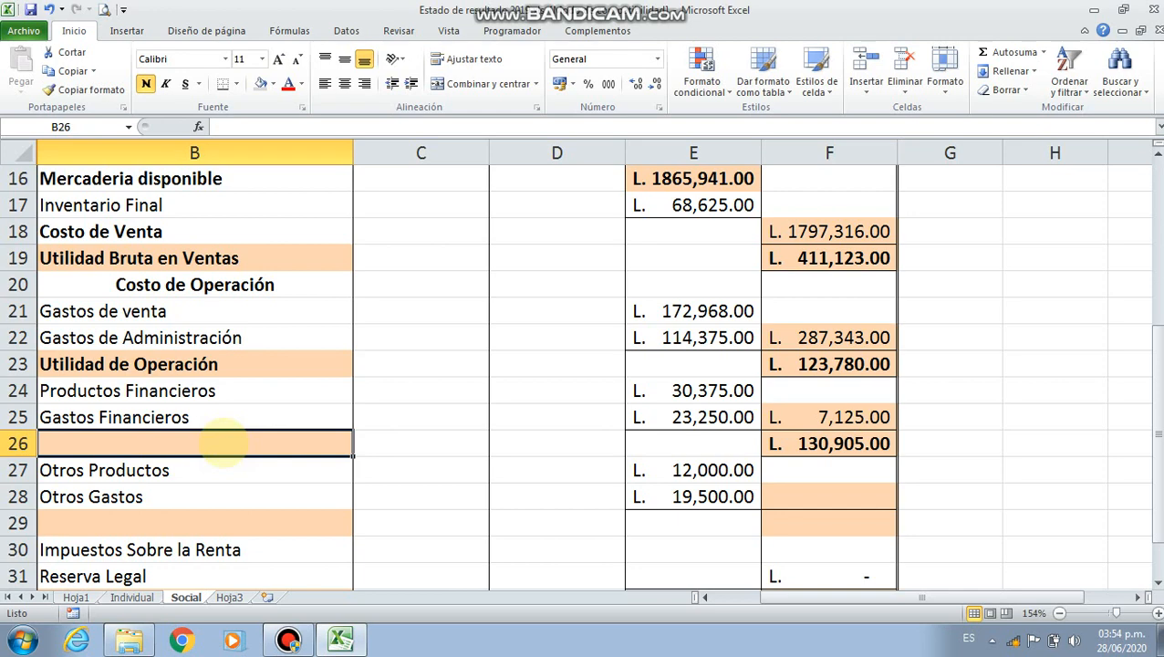
pyautogui.write('=si(')
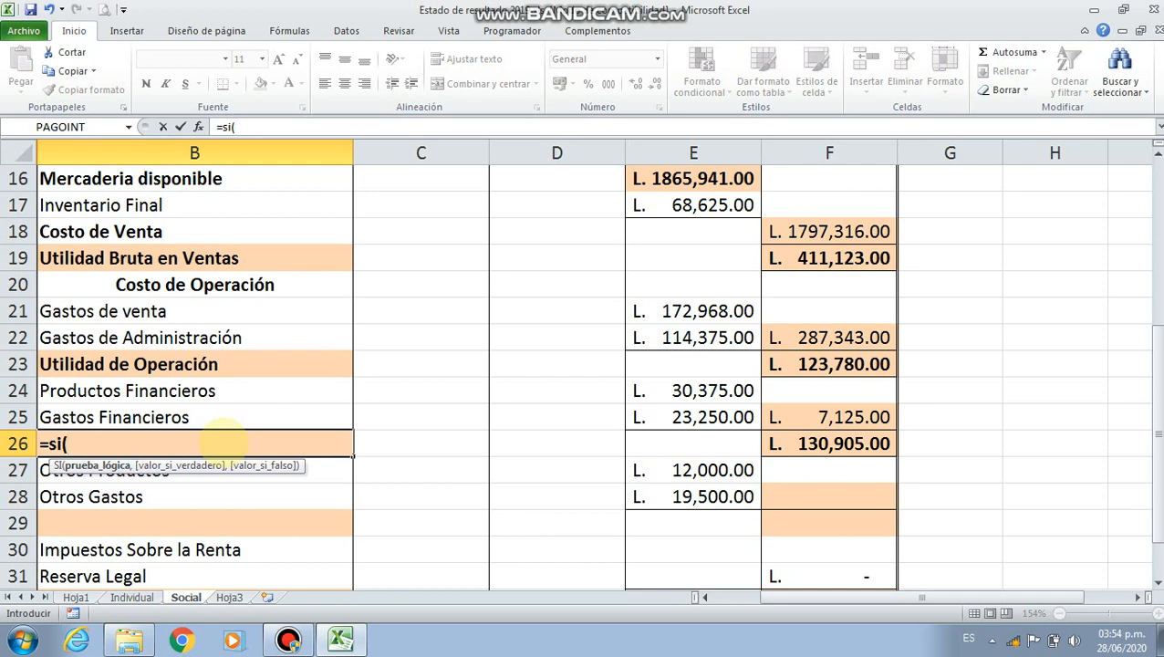
pyautogui.click(832, 445)
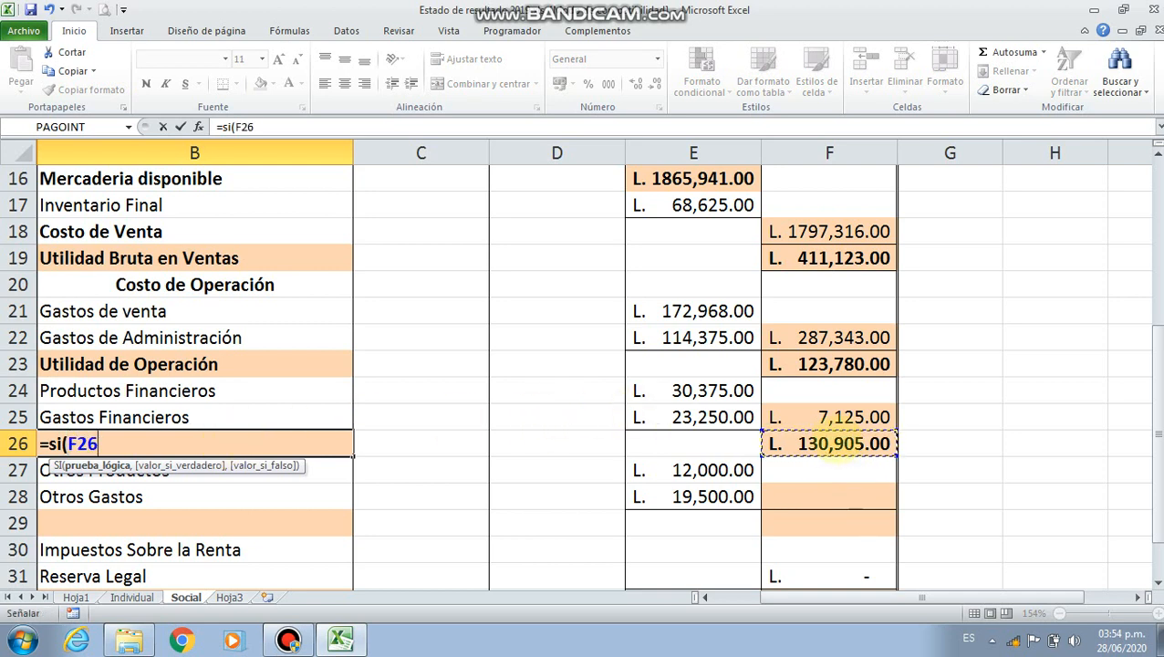
pyautogui.write('>0')
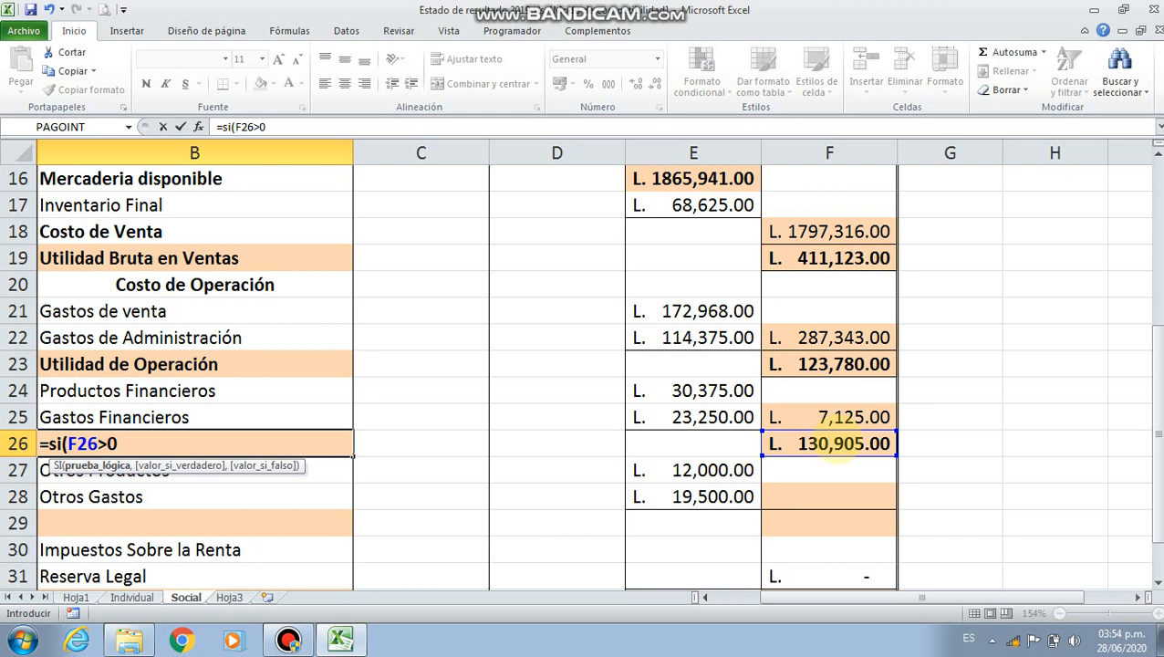
pyautogui.write(',')
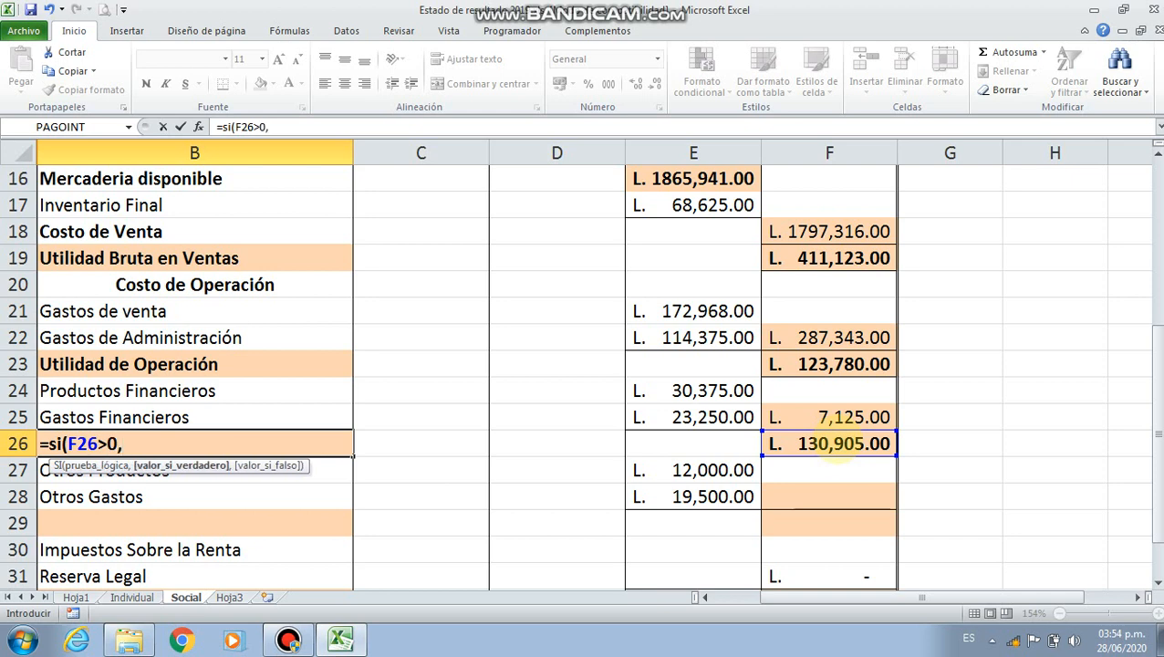
pyautogui.write('"Utilidad del Pa')
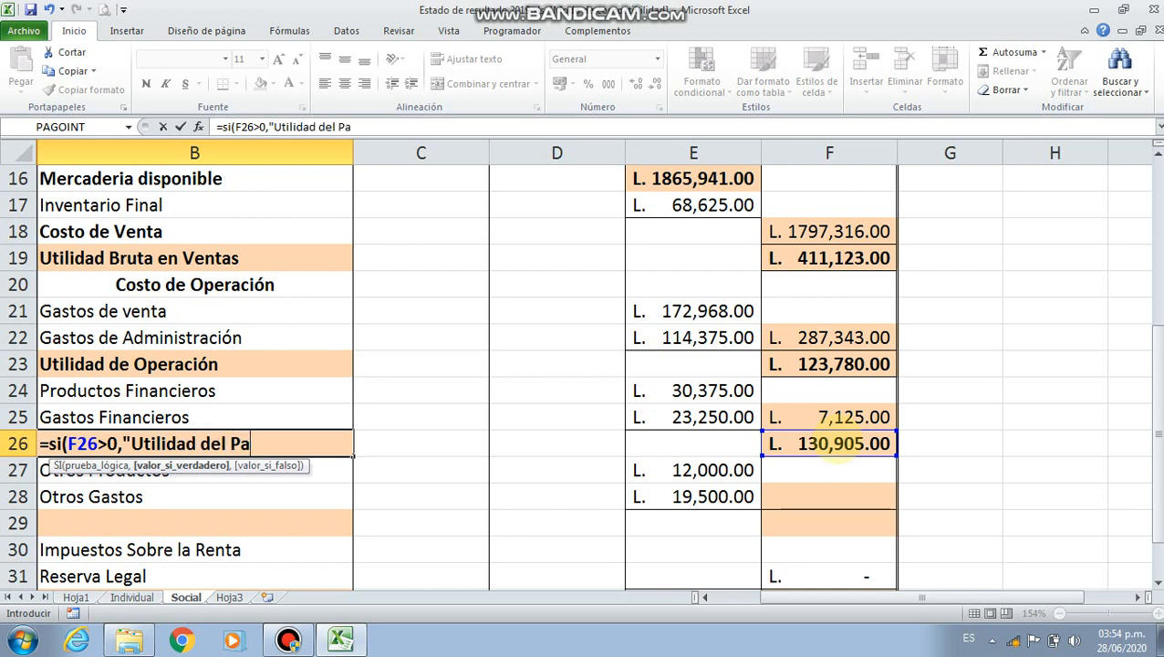
pyautogui.write('trimonio')
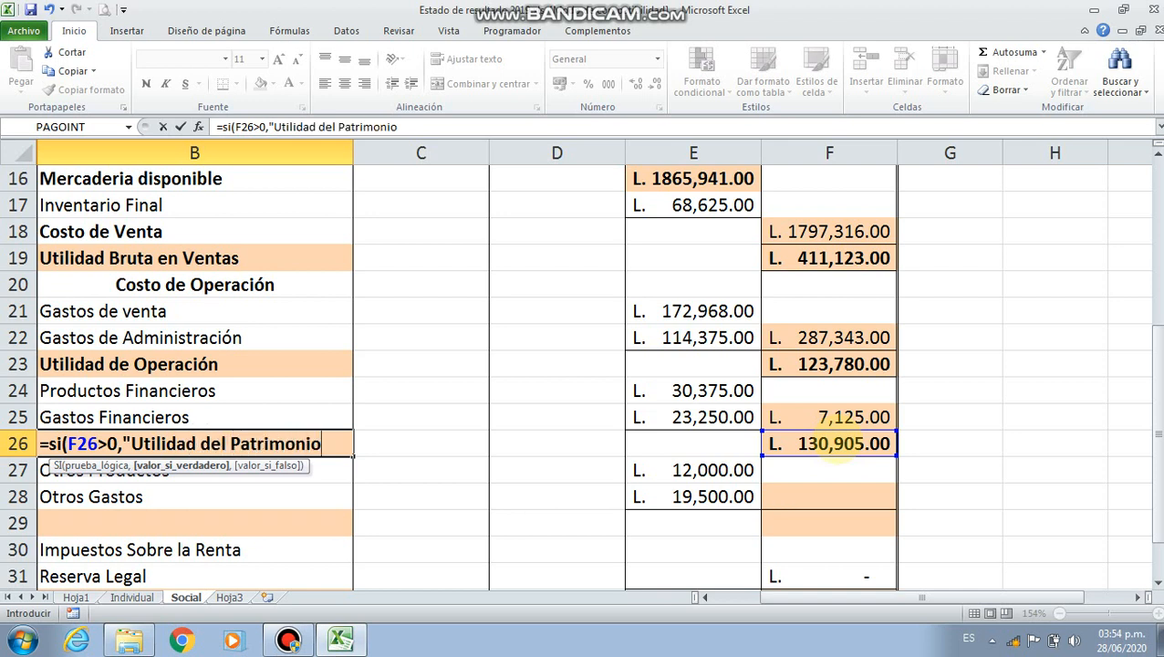
pyautogui.write('",')
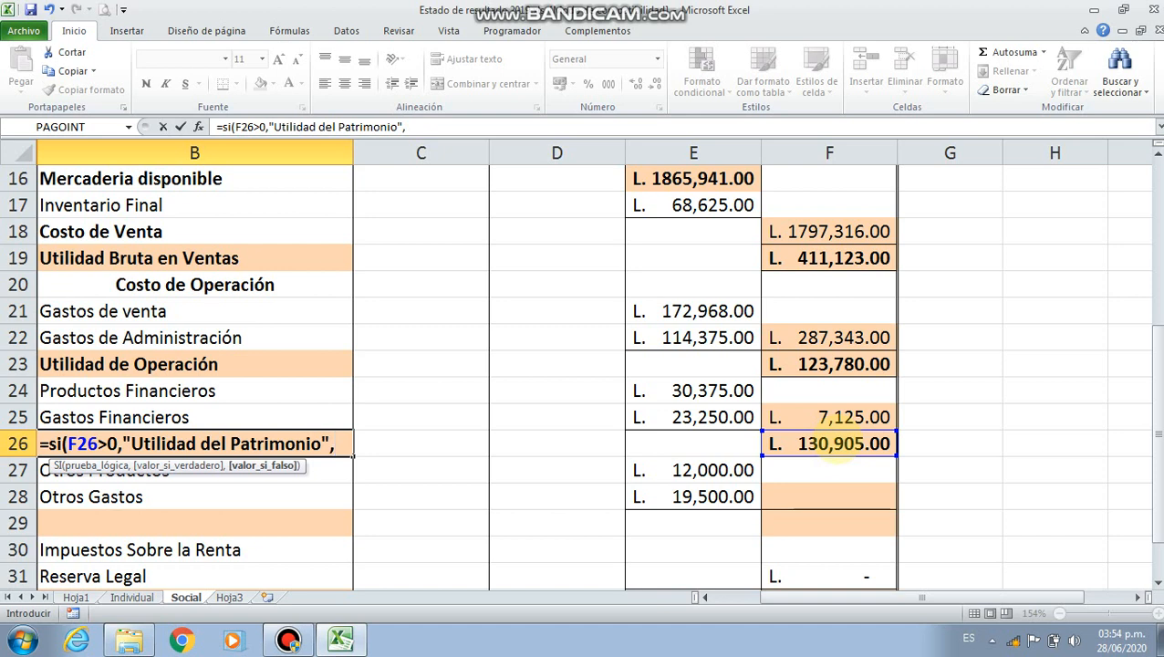
# Complete the SI formula in B26 with "Pérdida del Patrimonio" as its value if false
pyautogui.write('"')
pyautogui.write('Pe')
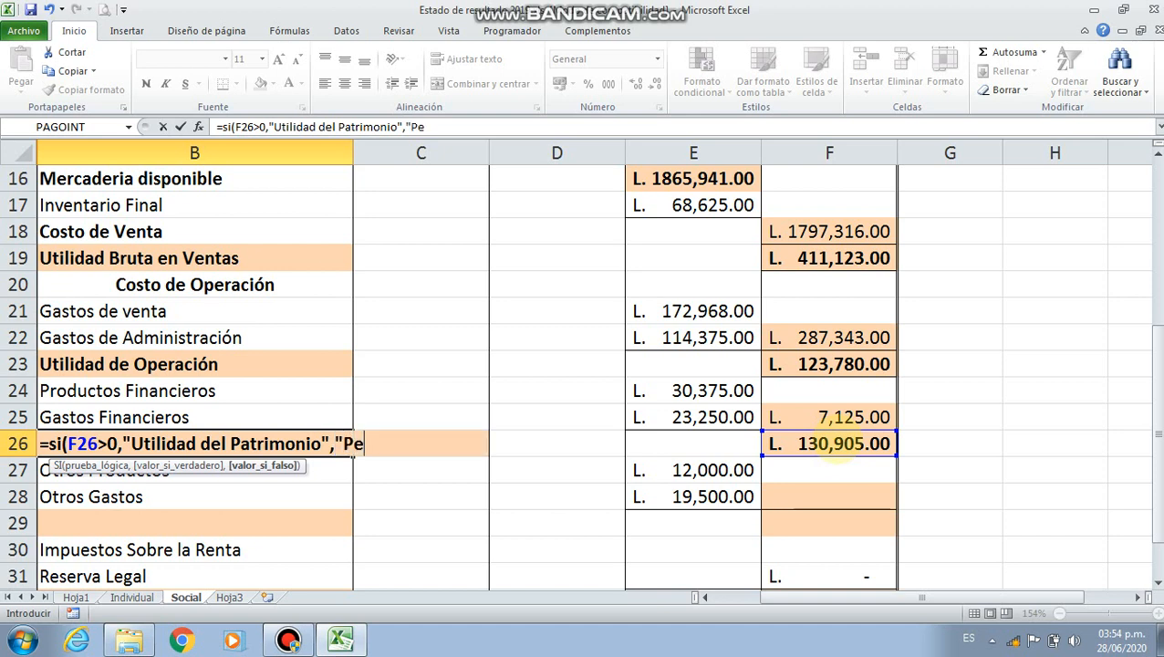
pyautogui.press('BackSpace')
pyautogui.write('érdidad')
pyautogui.press('BackSpace')
pyautogui.write('del ')
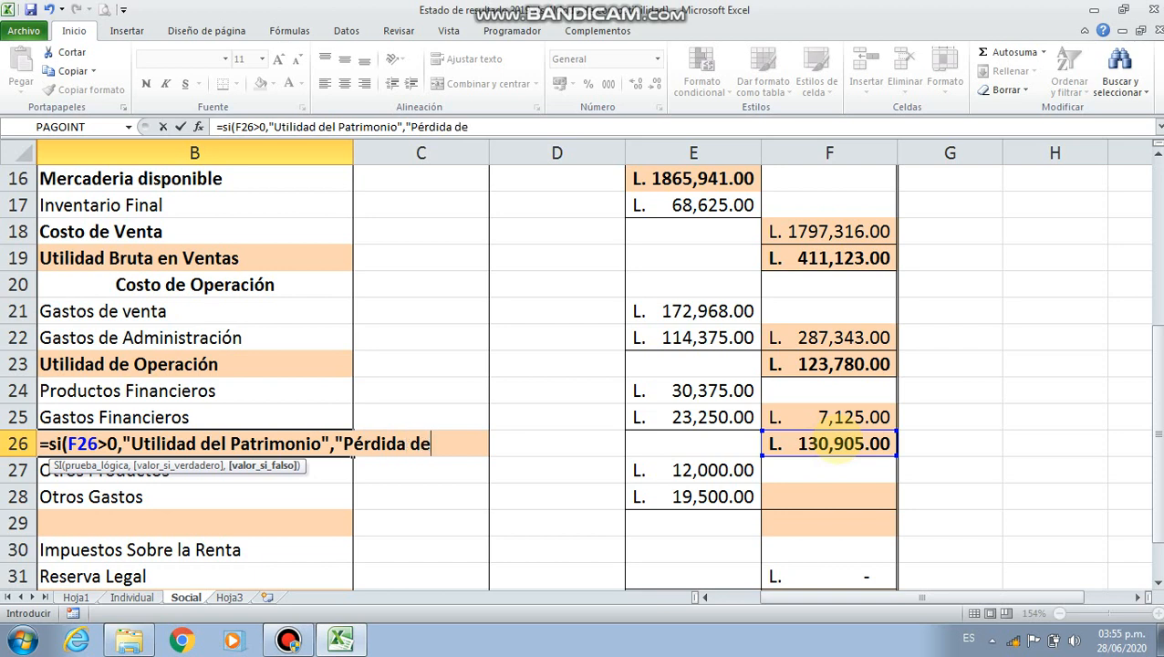
pyautogui.write('Patrimonio')
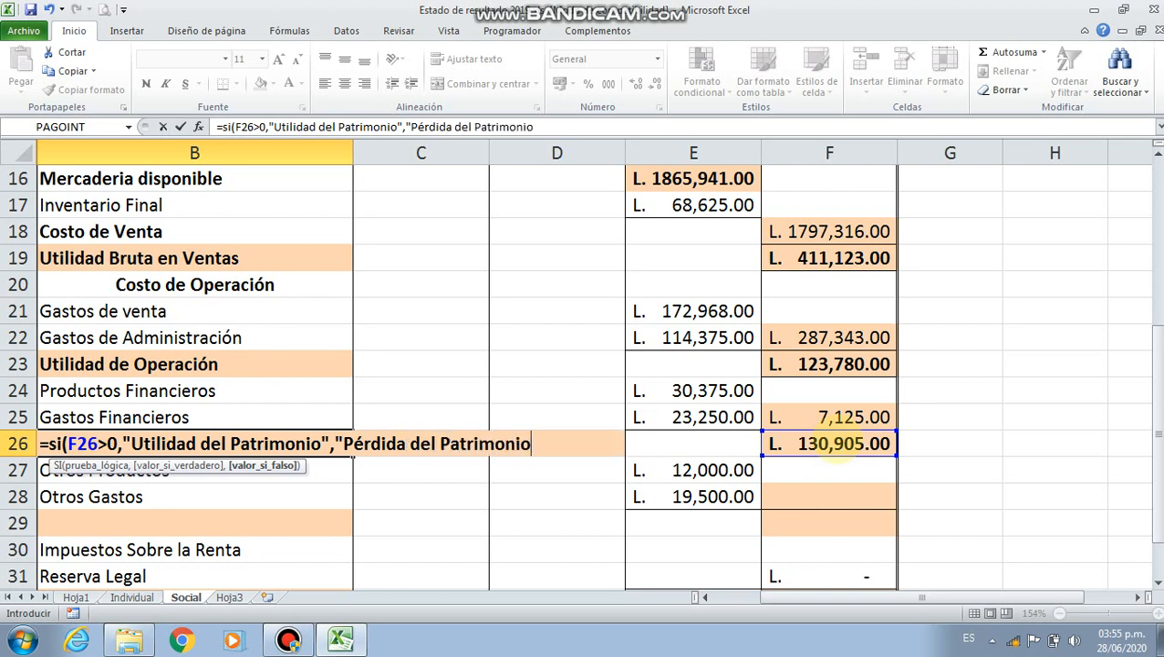
pyautogui.write('")')
pyautogui.press('Return')
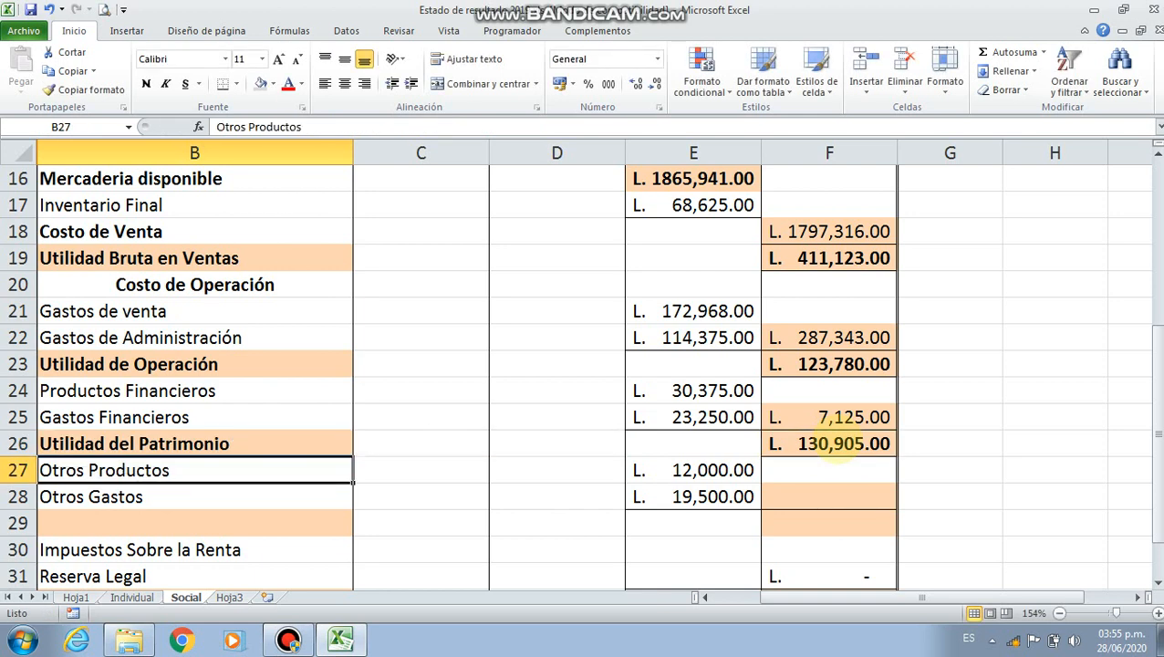
pyautogui.click(817, 445)
pyautogui.click(307, 447)
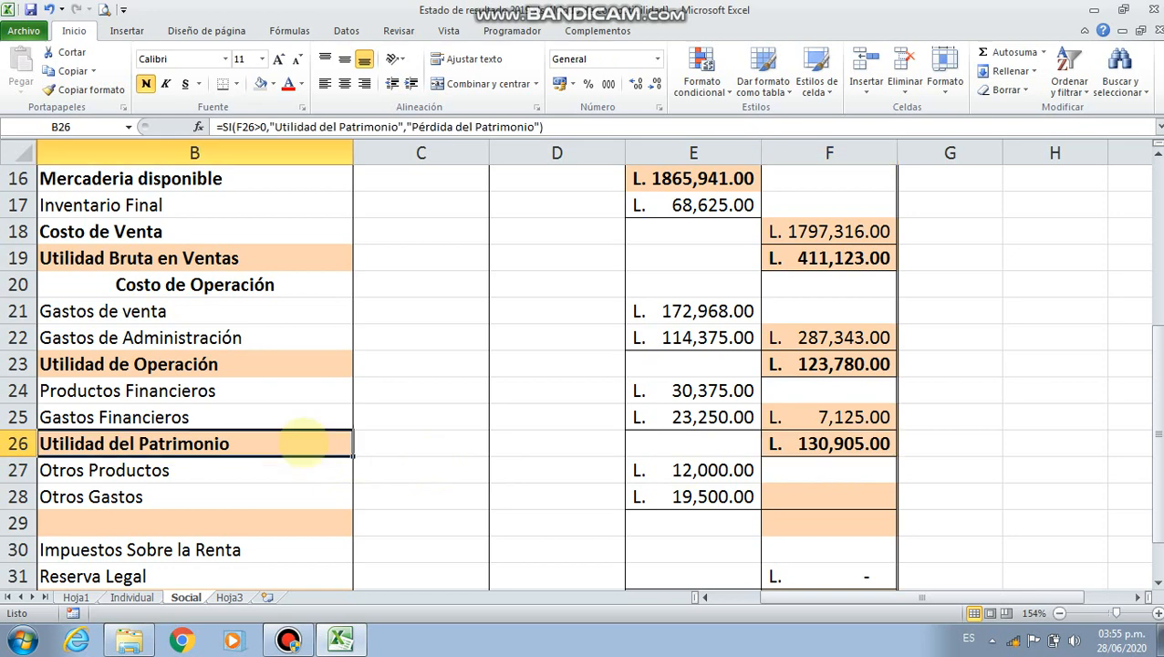
# In F28, subtract Otros Gastos from Otros Productos with the formula =E27-E28
pyautogui.scroll(-2, 398, 465)
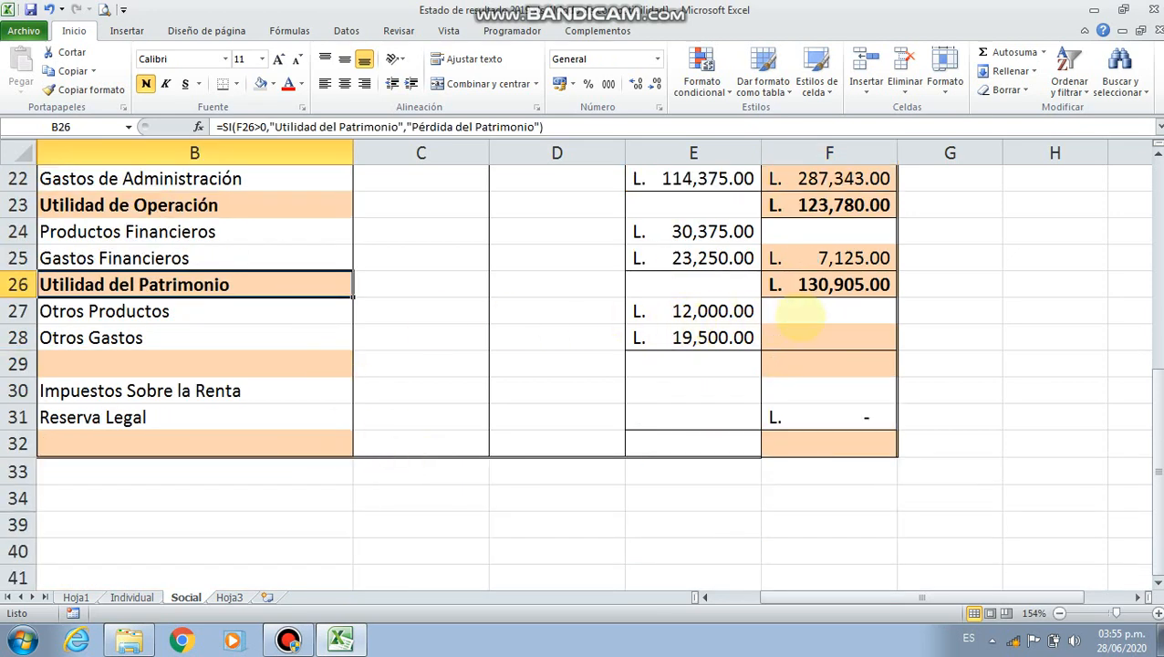
pyautogui.click(146, 310)
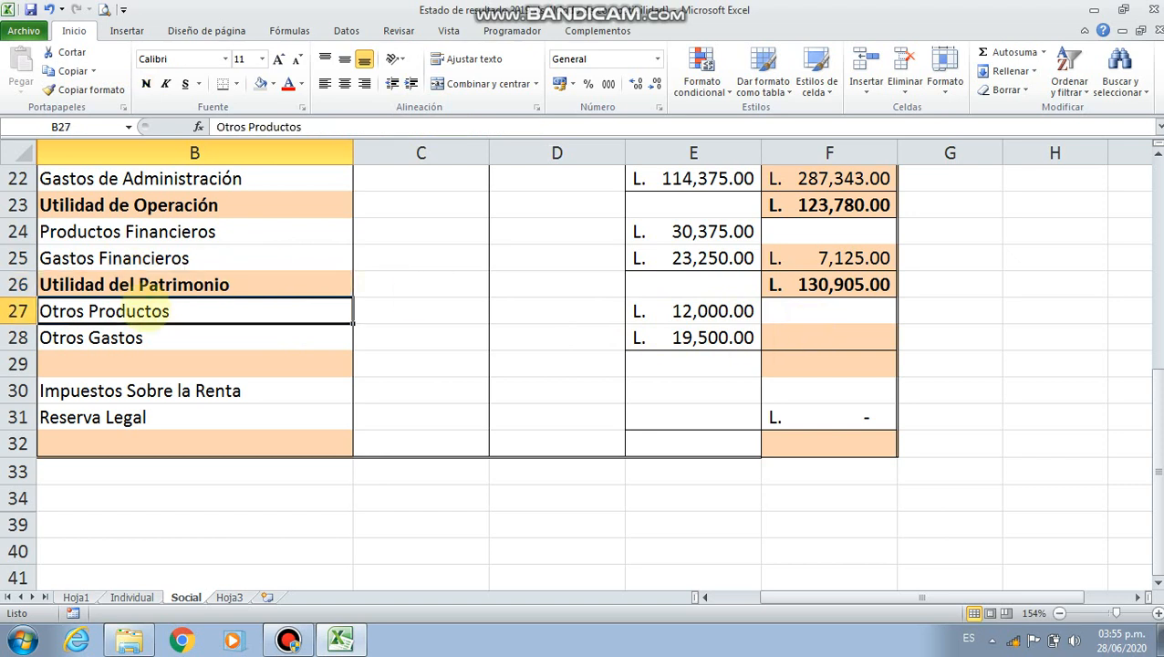
pyautogui.click(786, 333)
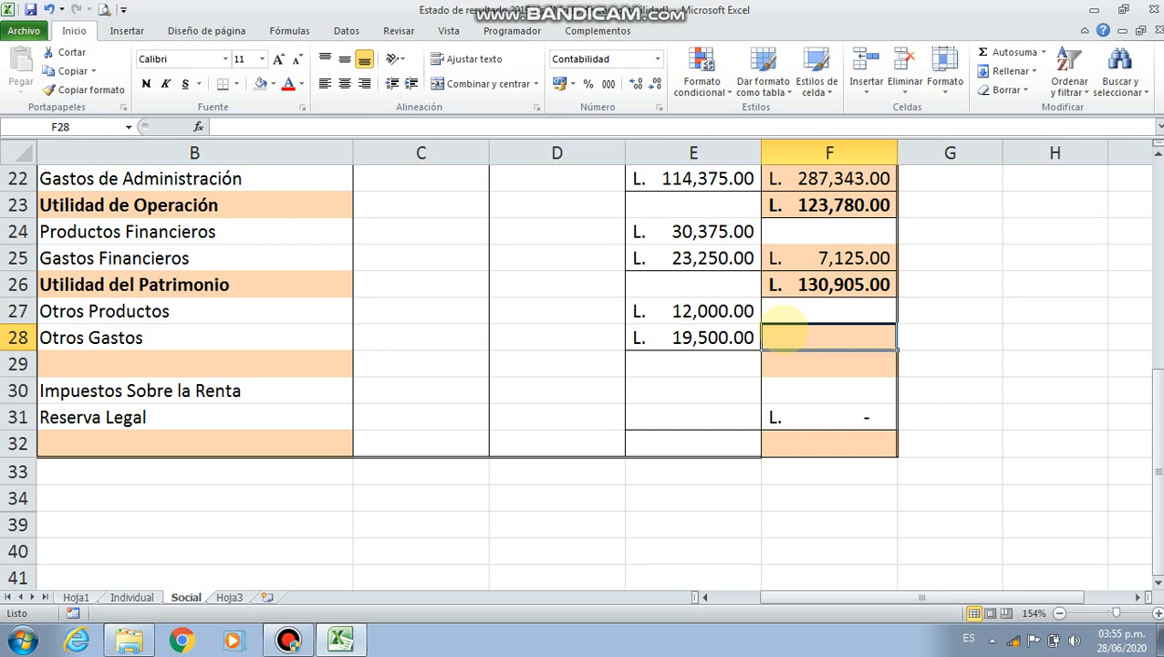
pyautogui.write('=')
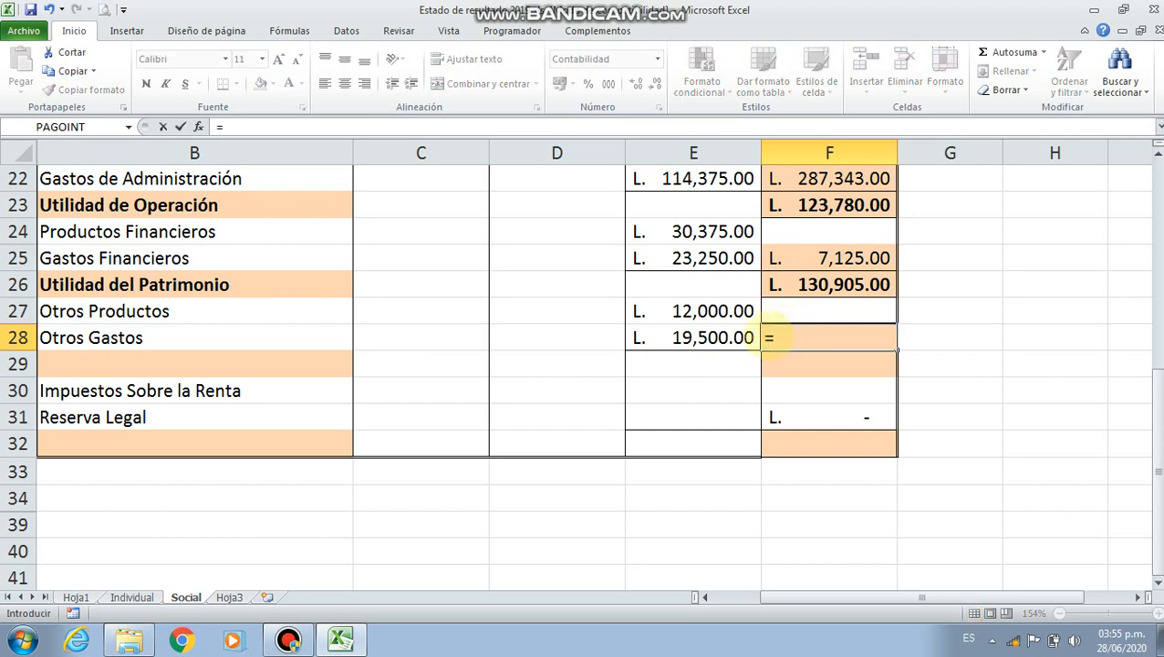
pyautogui.click(715, 311)
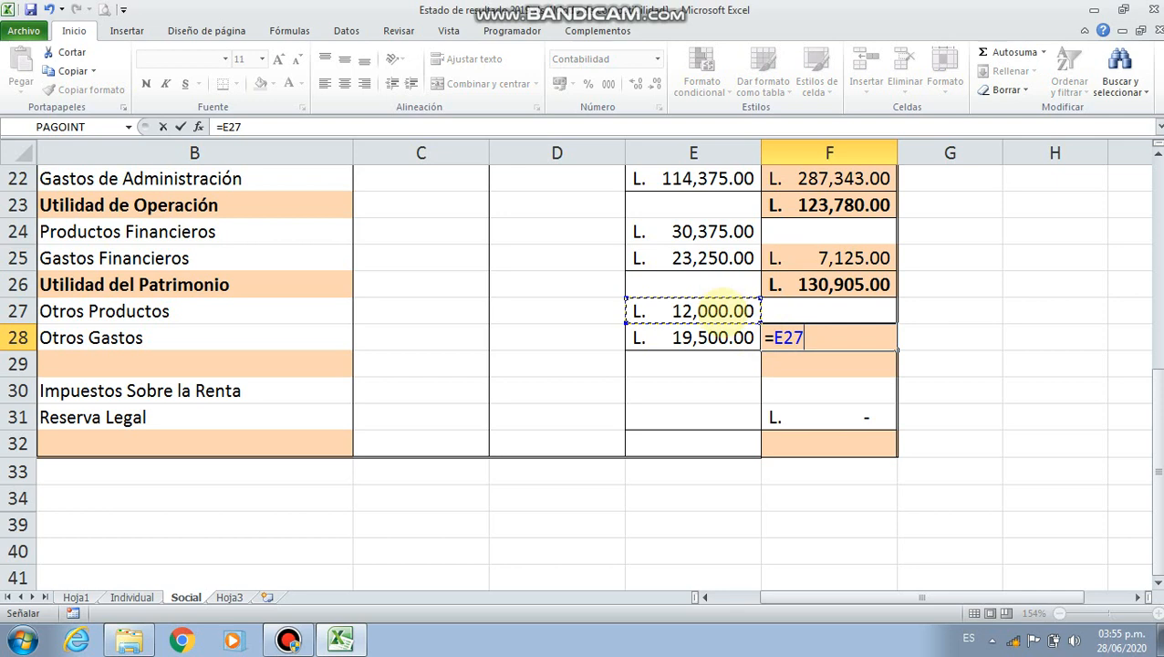
pyautogui.write('-')
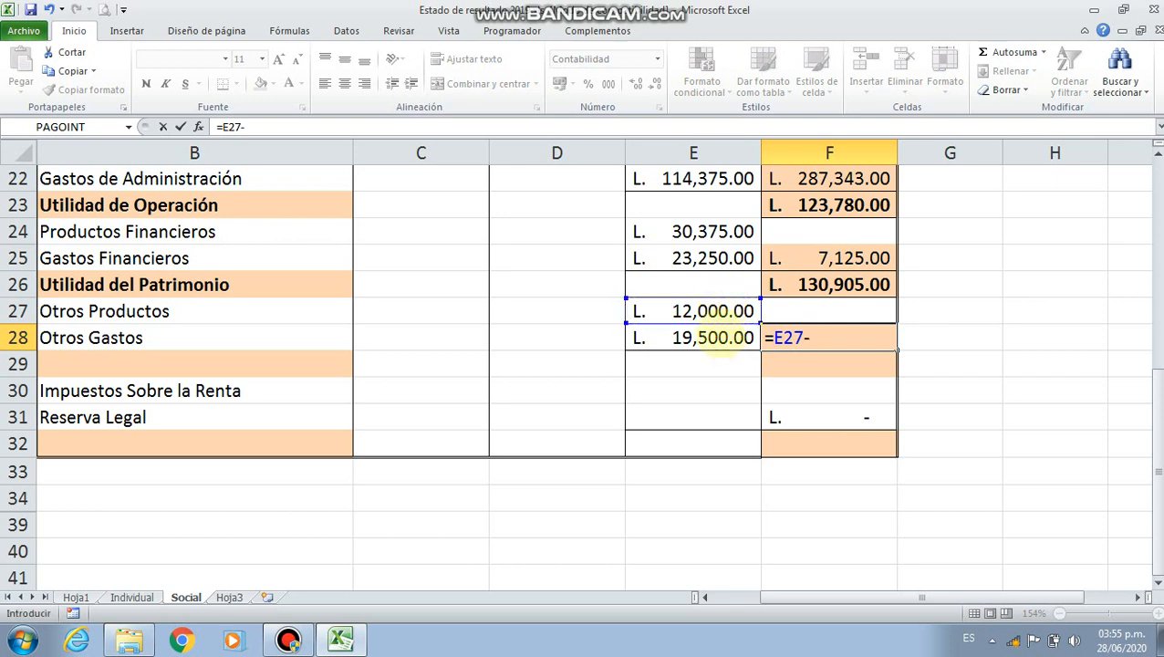
pyautogui.click(718, 337)
pyautogui.press('Return')
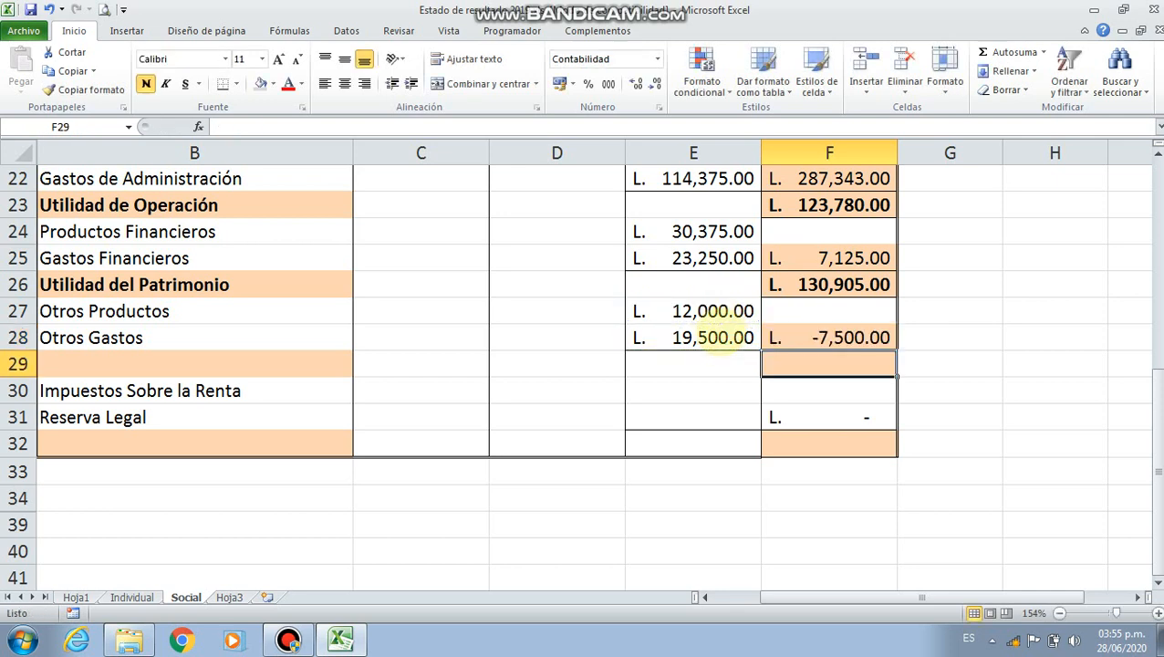
pyautogui.click(830, 337)
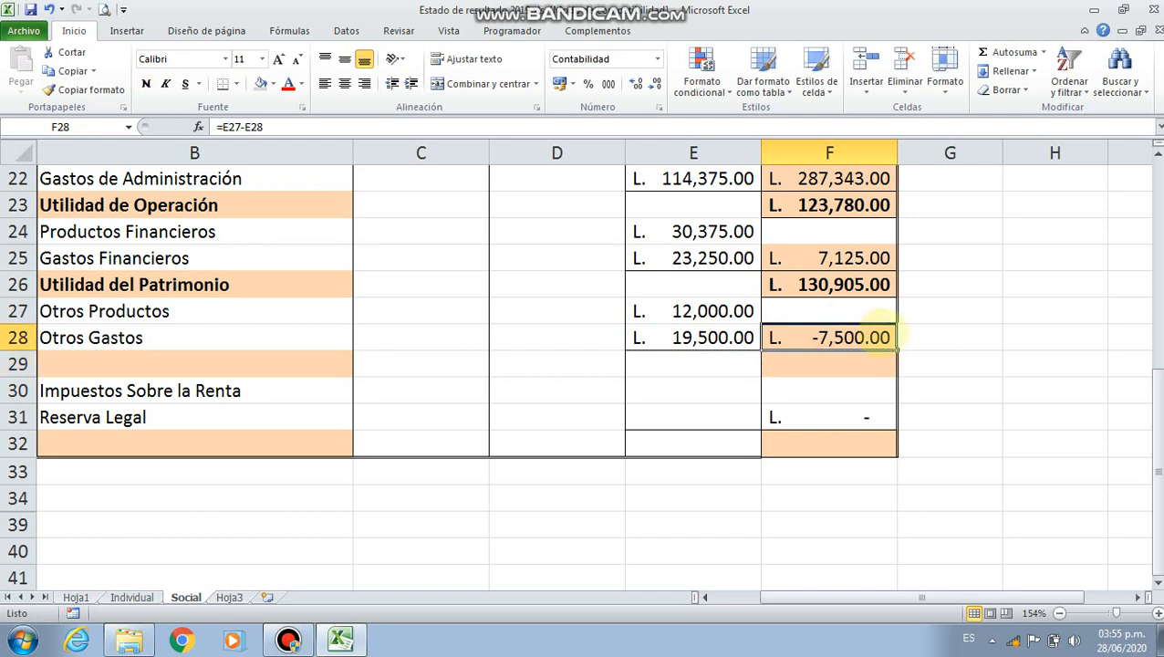
pyautogui.click(253, 332)
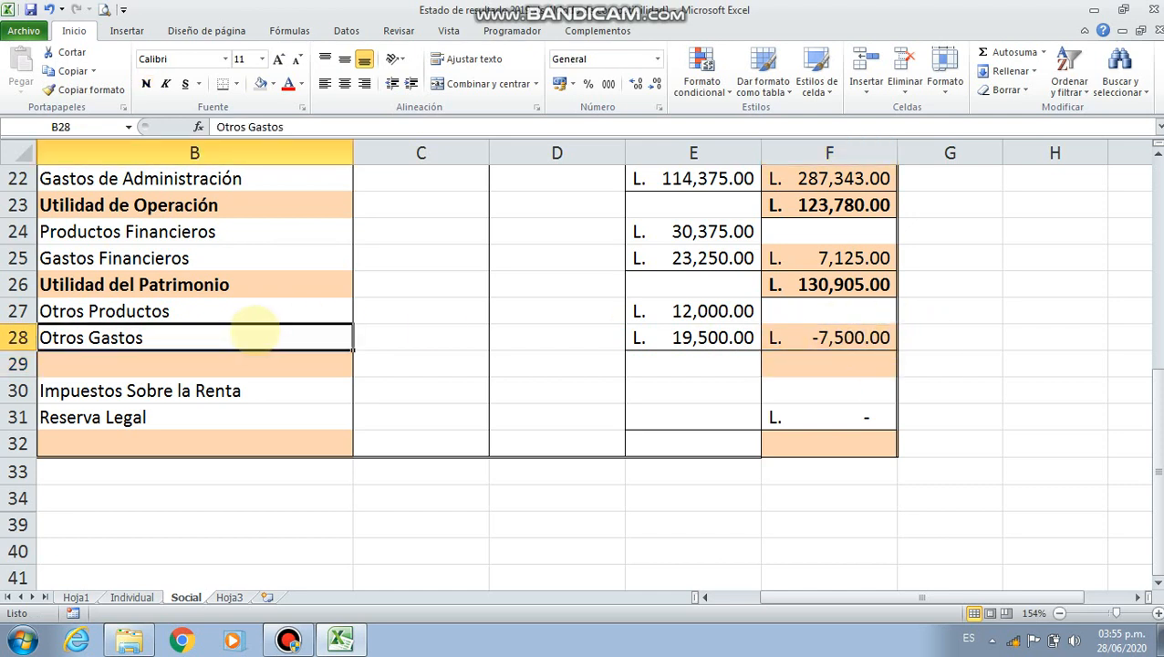
pyautogui.click(825, 336)
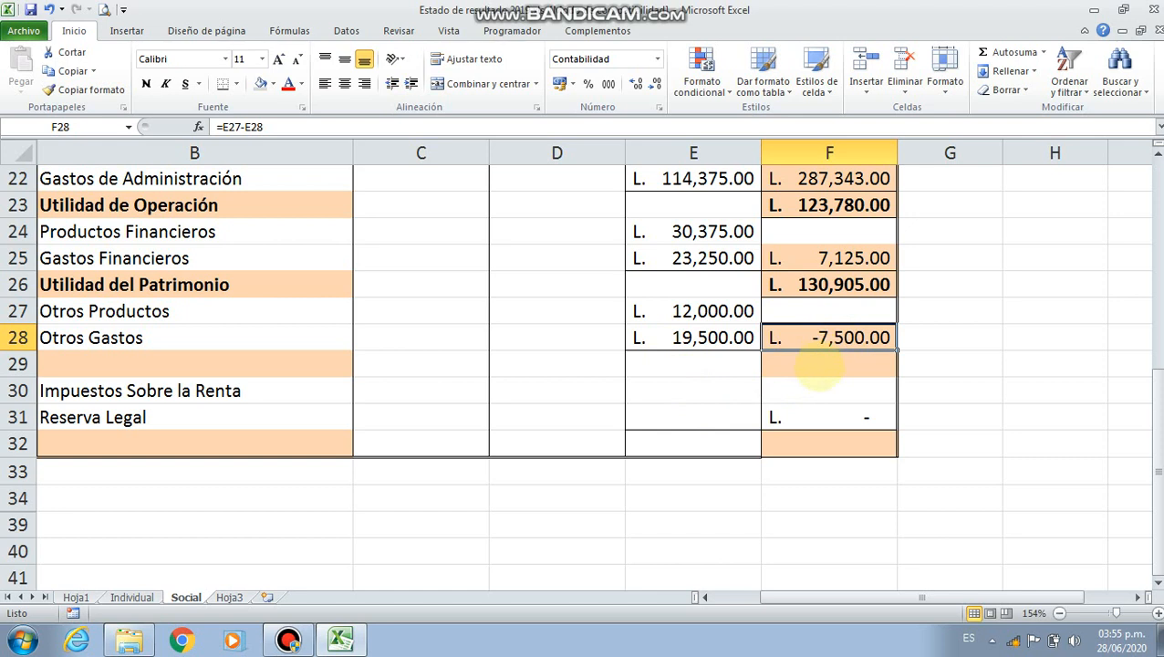
# In F29, add the net other result to the Utilidad del Patrimonio amount with the formula =F26+F28
pyautogui.click(818, 365)
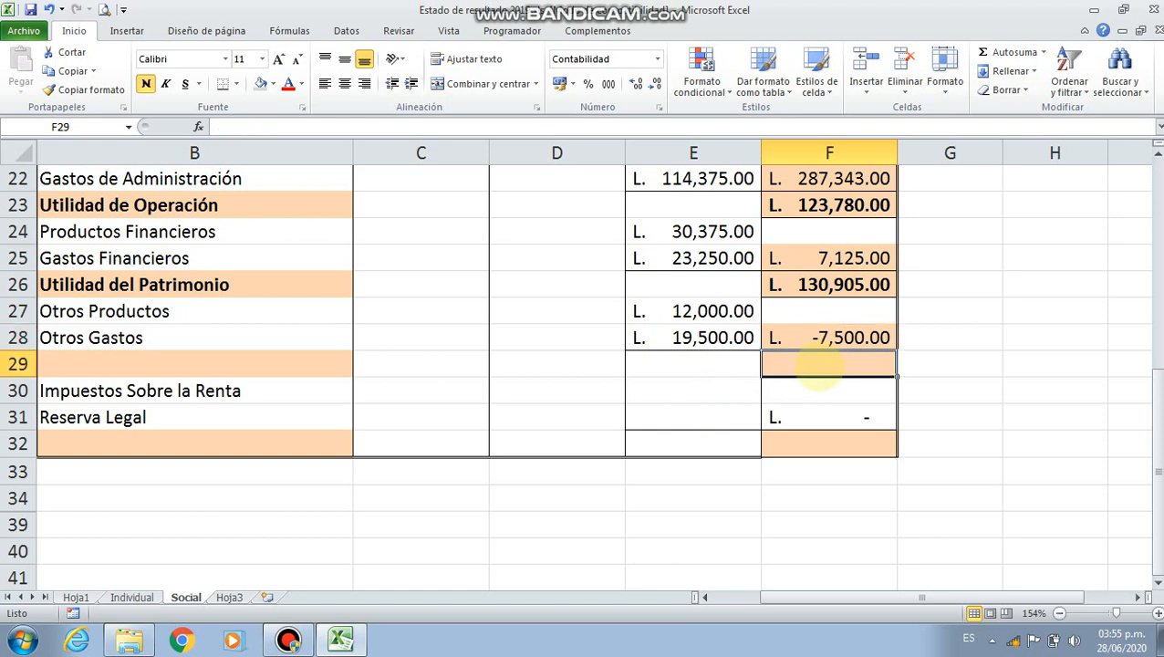
pyautogui.write('=')
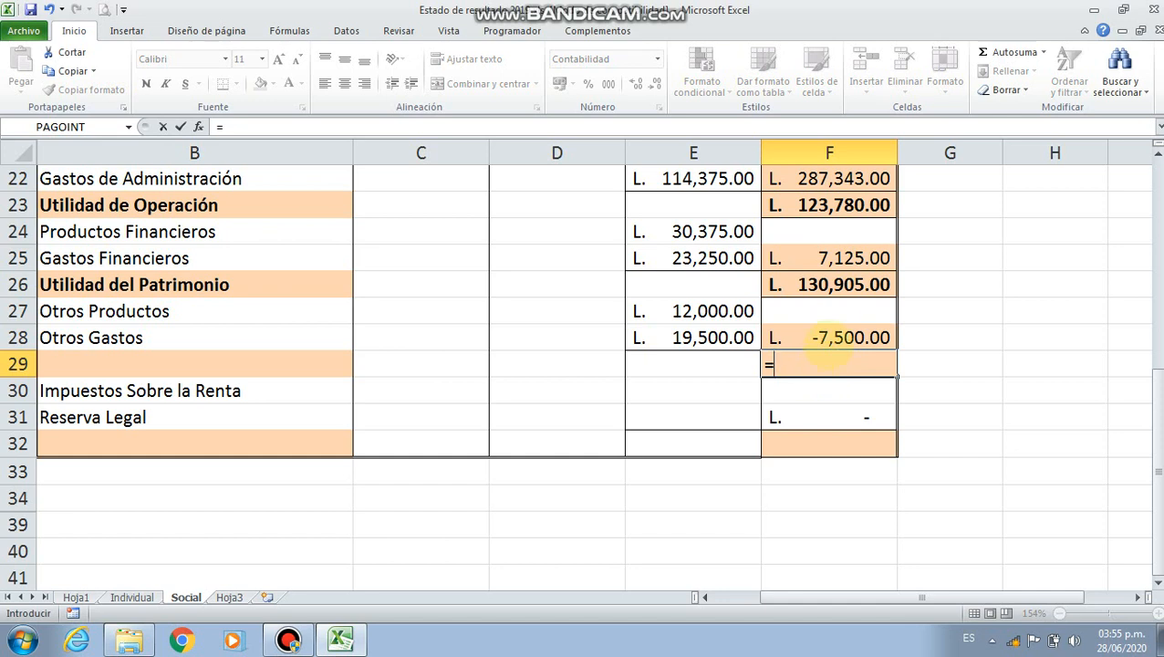
pyautogui.click(827, 285)
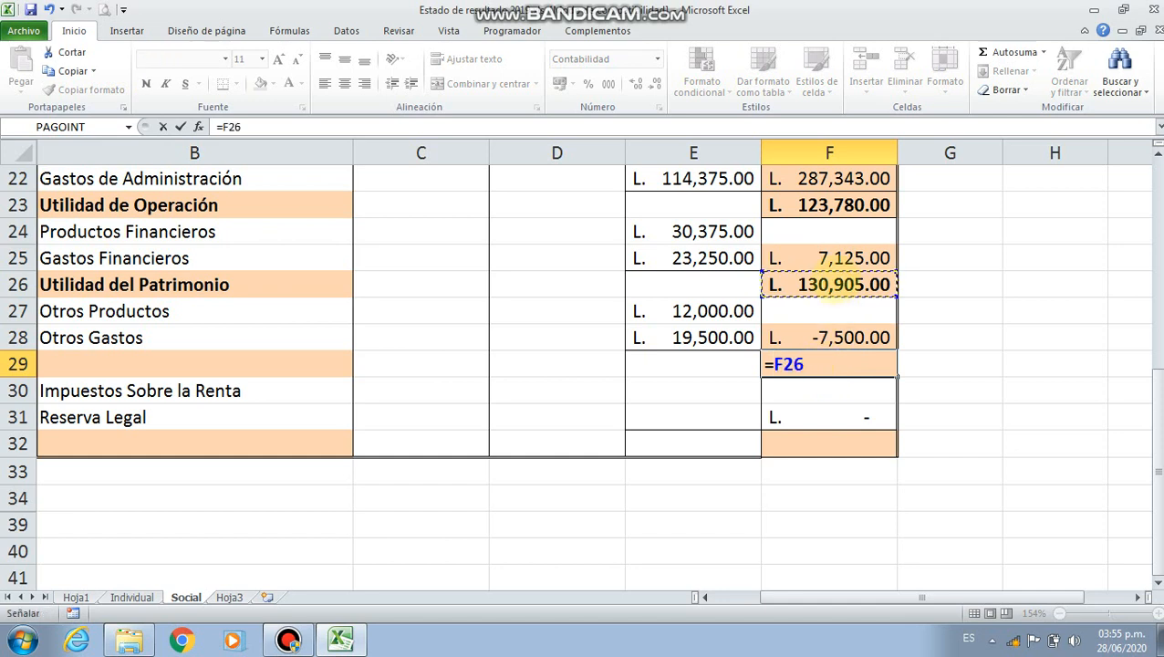
pyautogui.write('+')
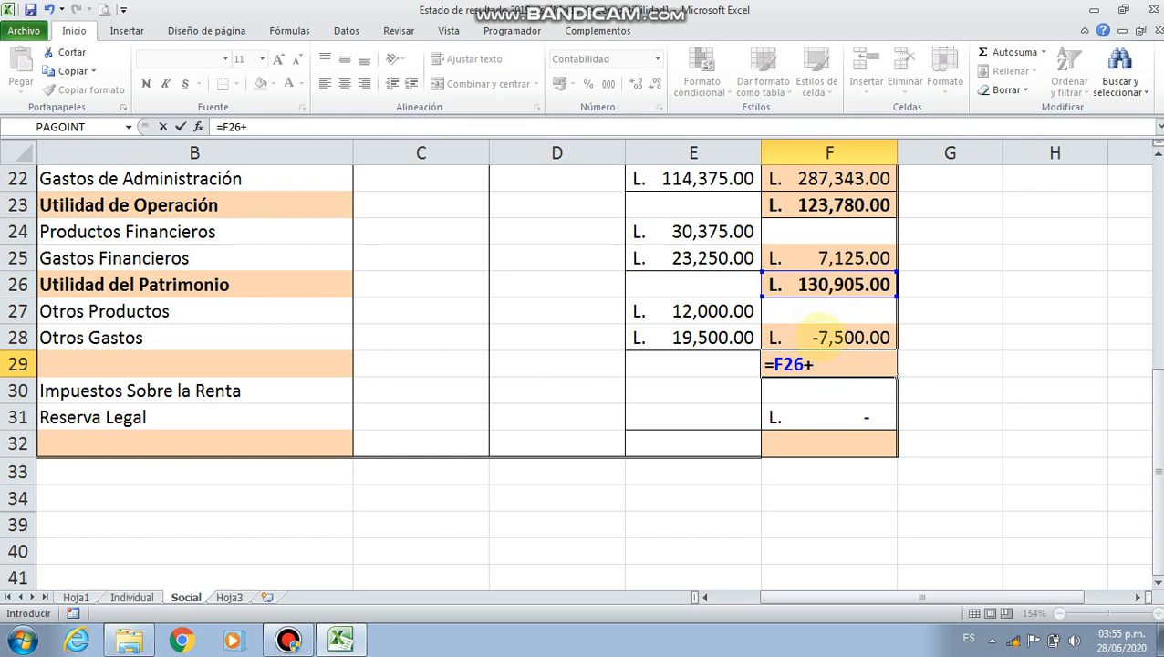
pyautogui.click(822, 332)
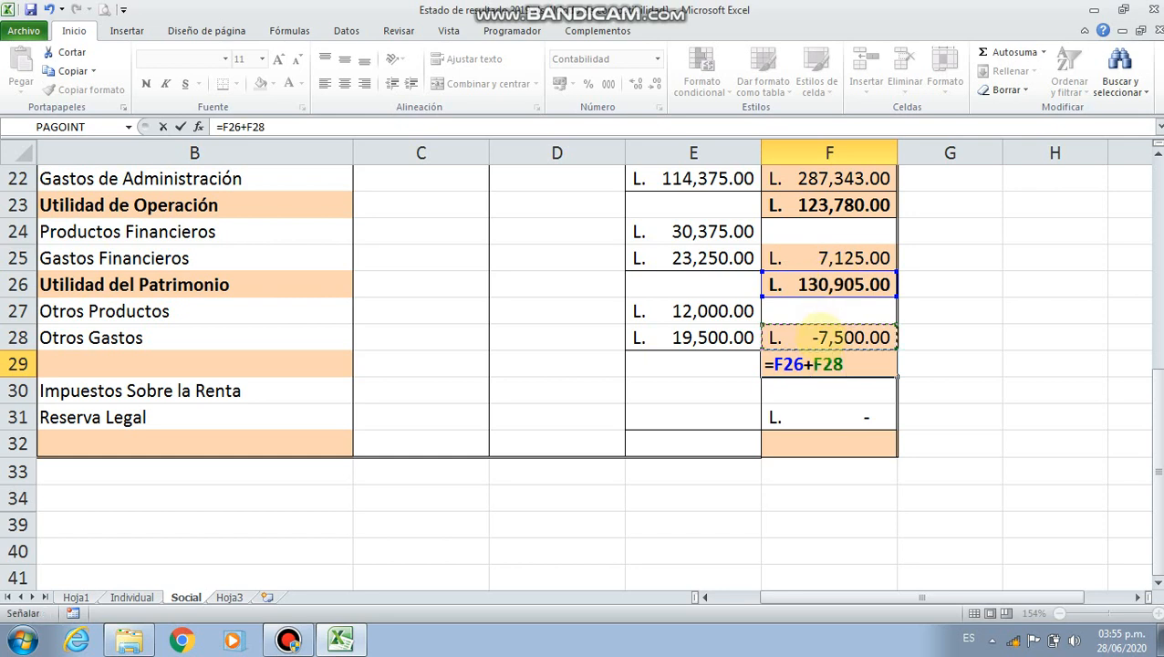
pyautogui.press('Return')
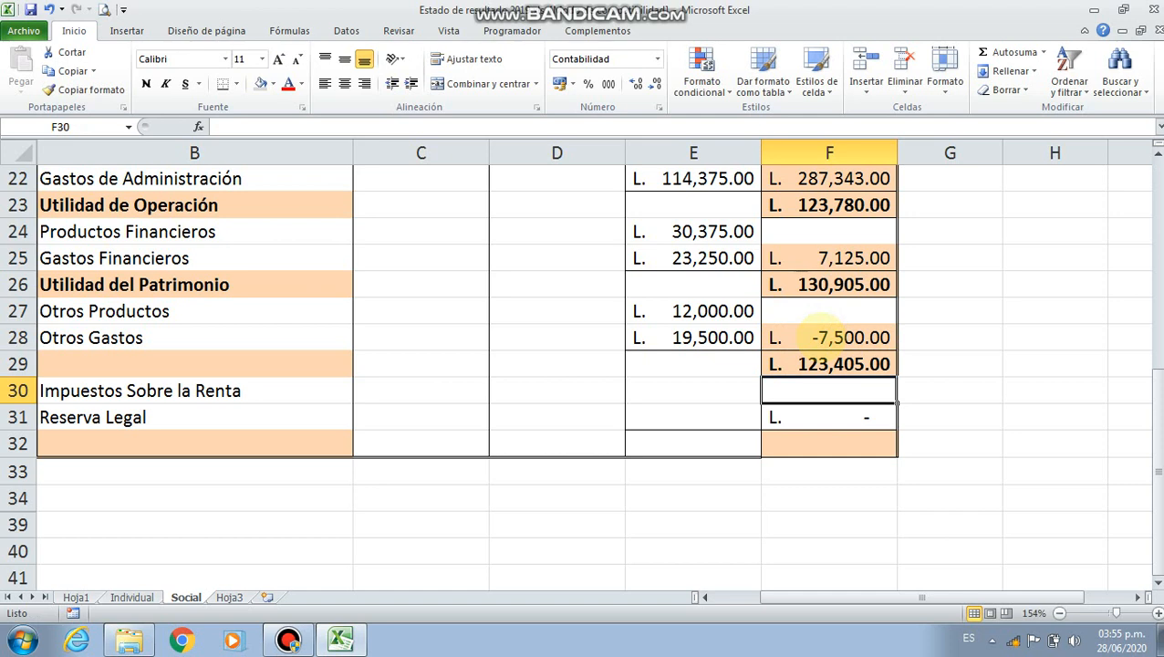
pyautogui.press('Up')
pyautogui.click(830, 336)
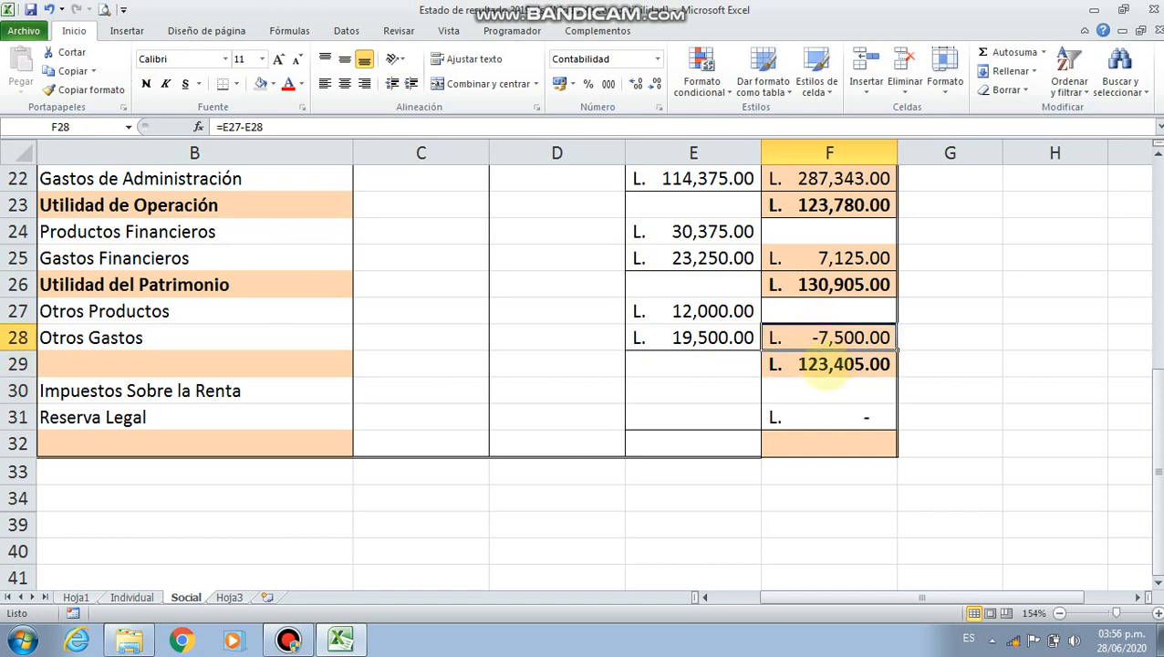
# Start a SI formula in label cell B29 with the logical test F29>0
pyautogui.click(304, 365)
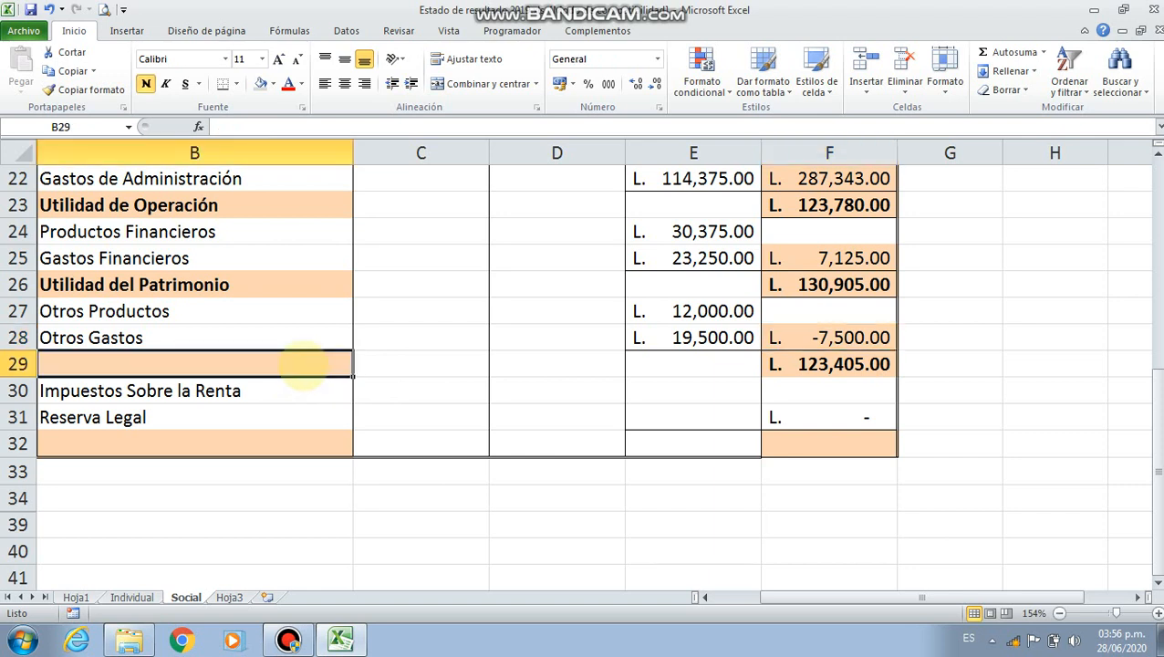
pyautogui.write('=si(')
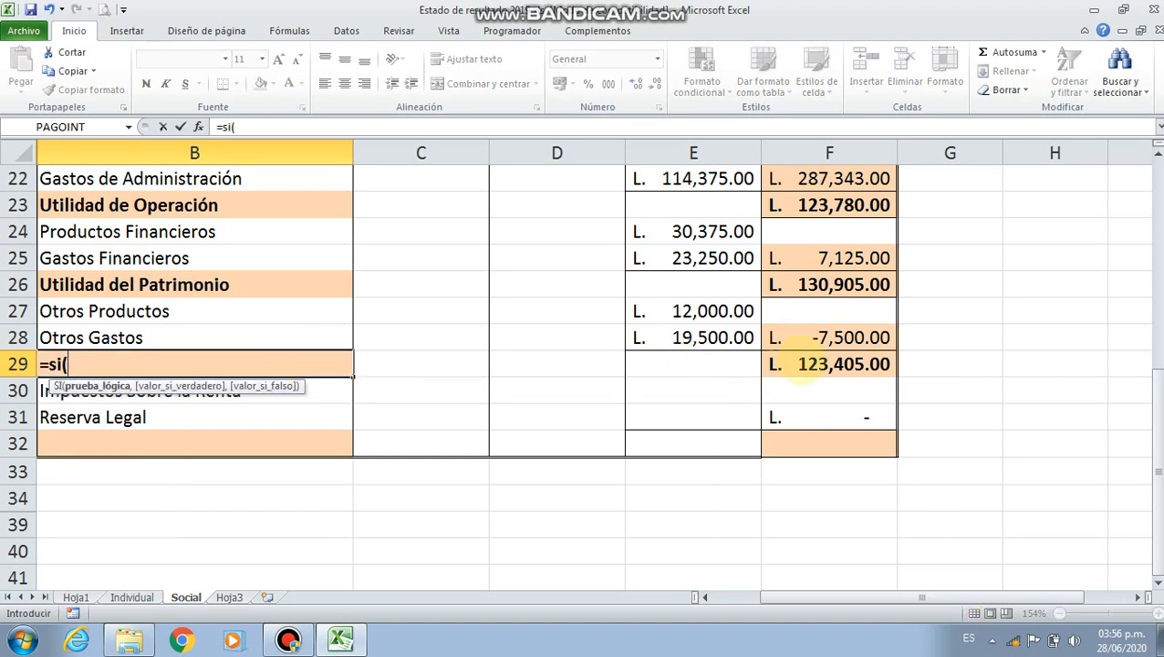
pyautogui.click(803, 369)
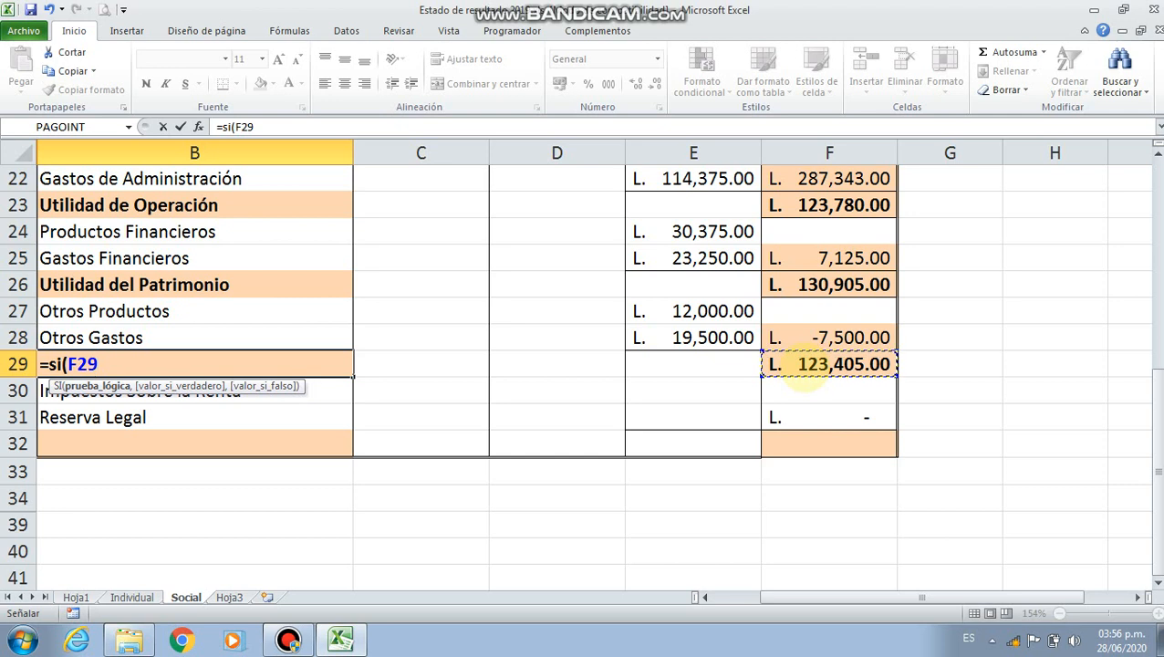
pyautogui.write('>0,')
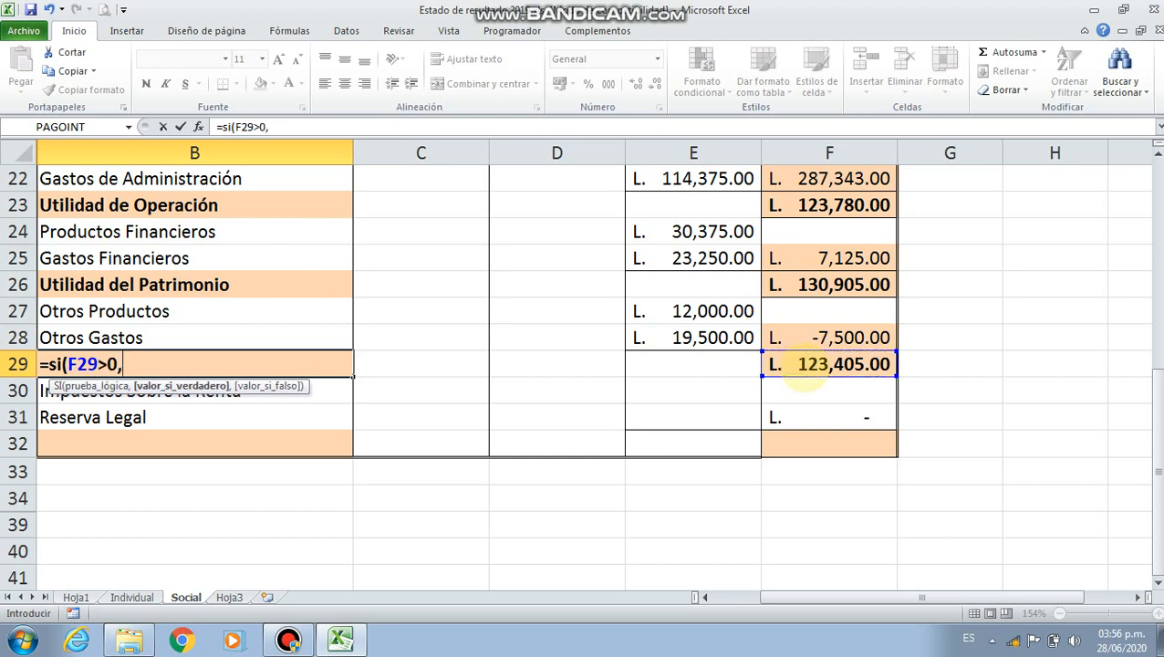
pyautogui.write('"Utilidad An')
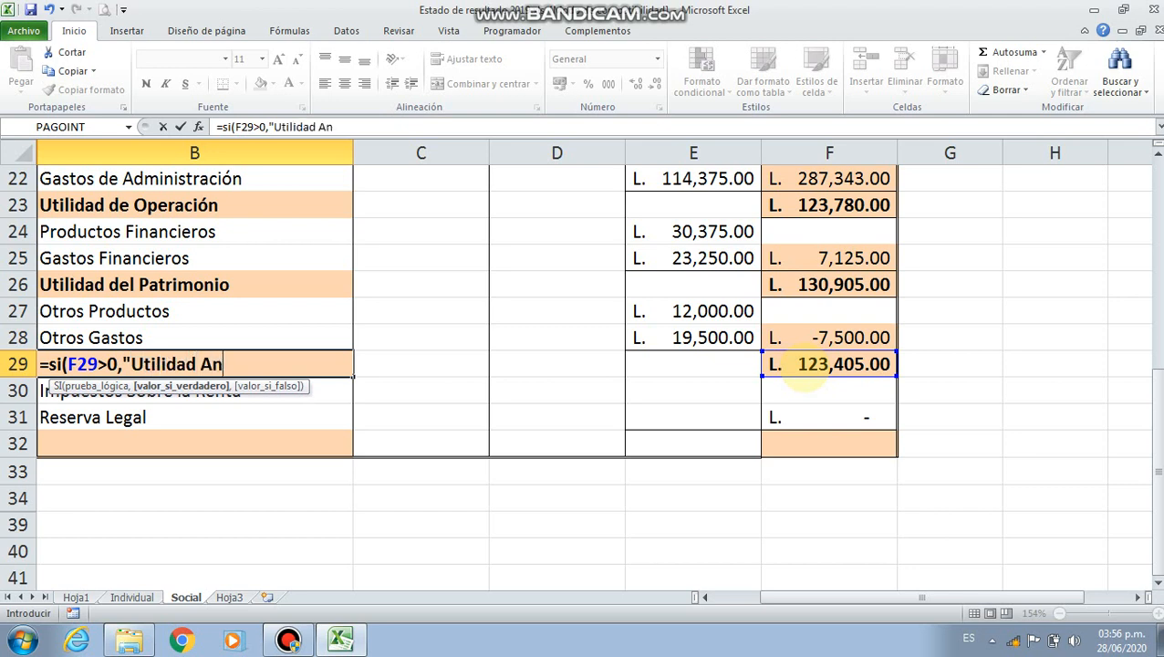
pyautogui.write('tes de I')
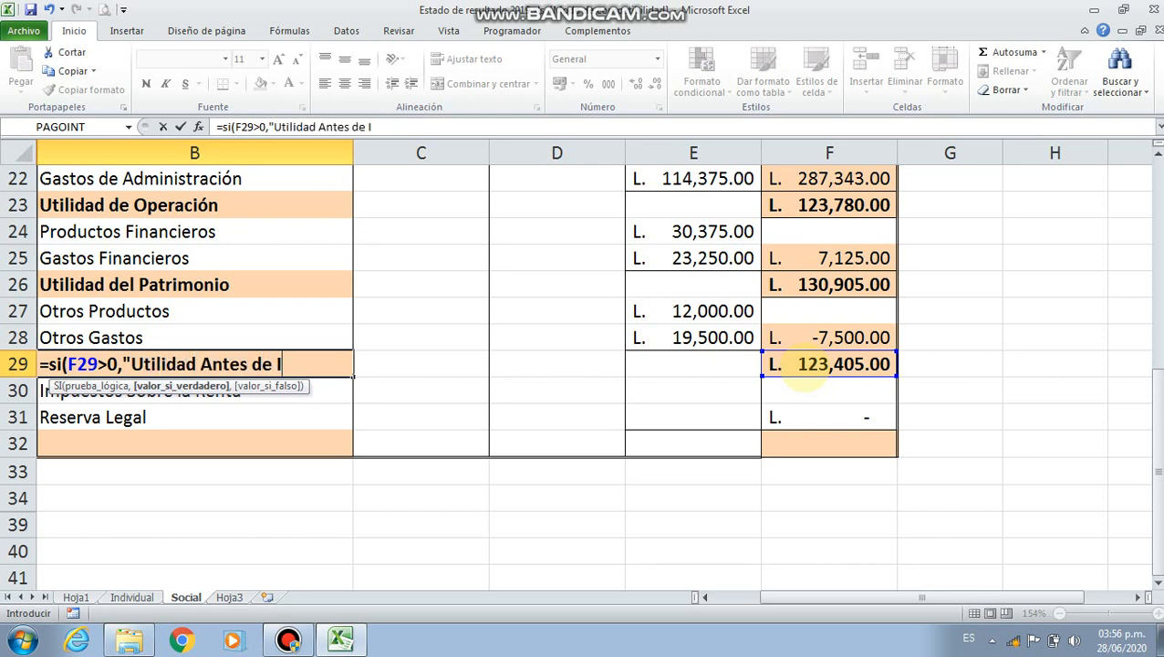
pyautogui.write('mpuesto')
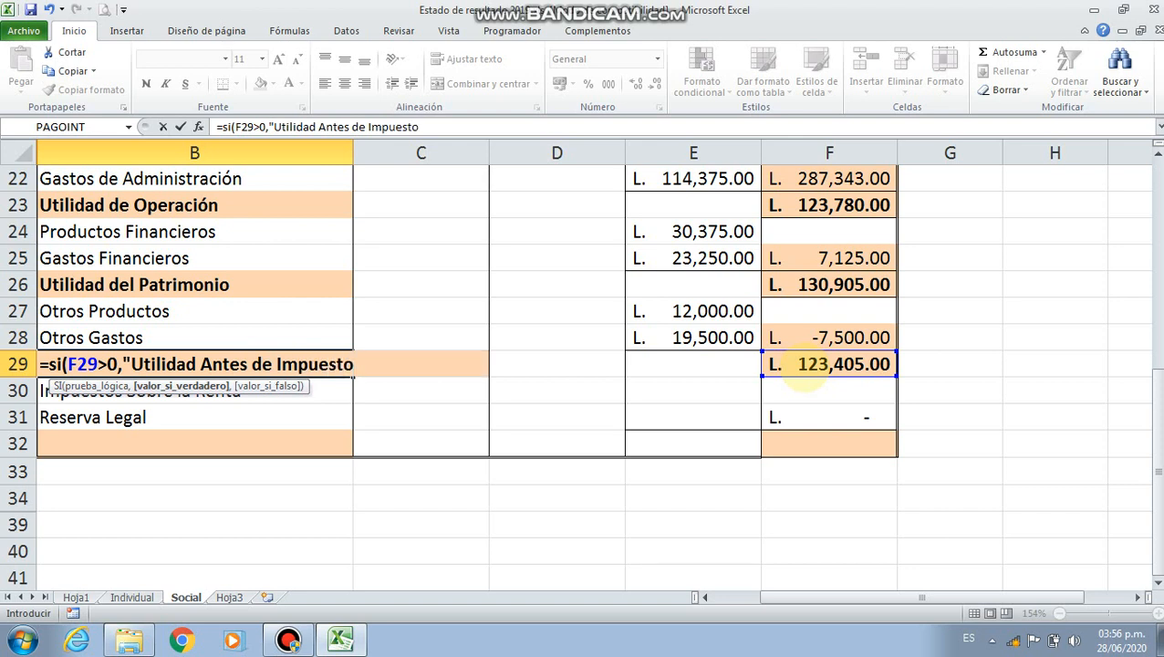
pyautogui.write('",')
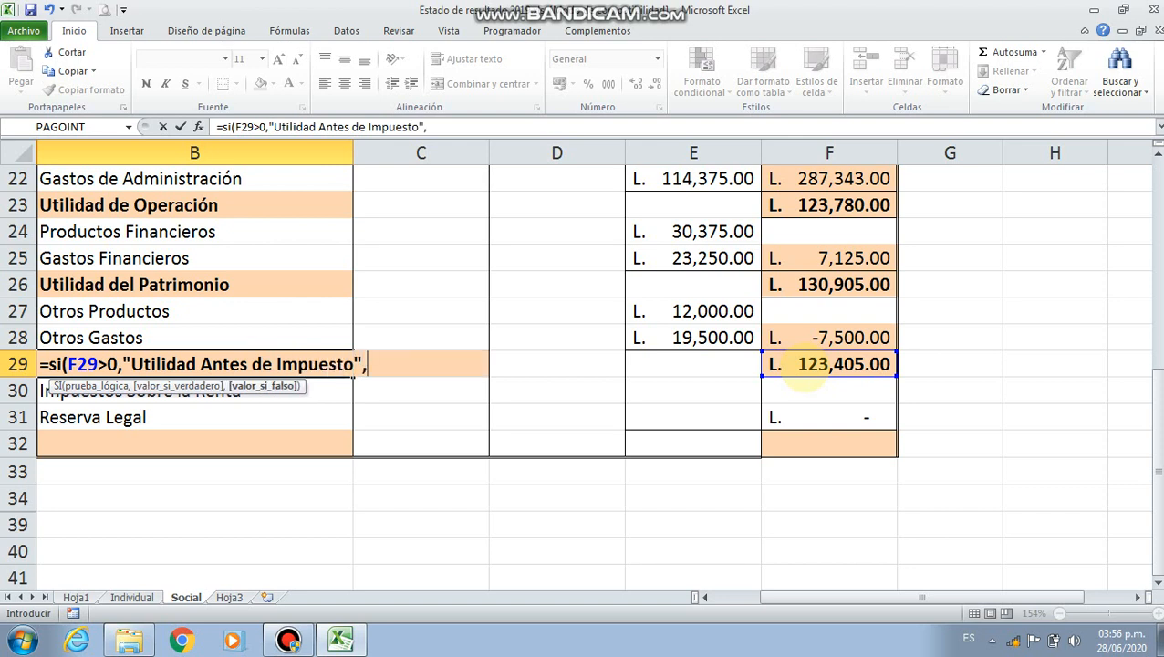
pyautogui.write('"Pérdida')
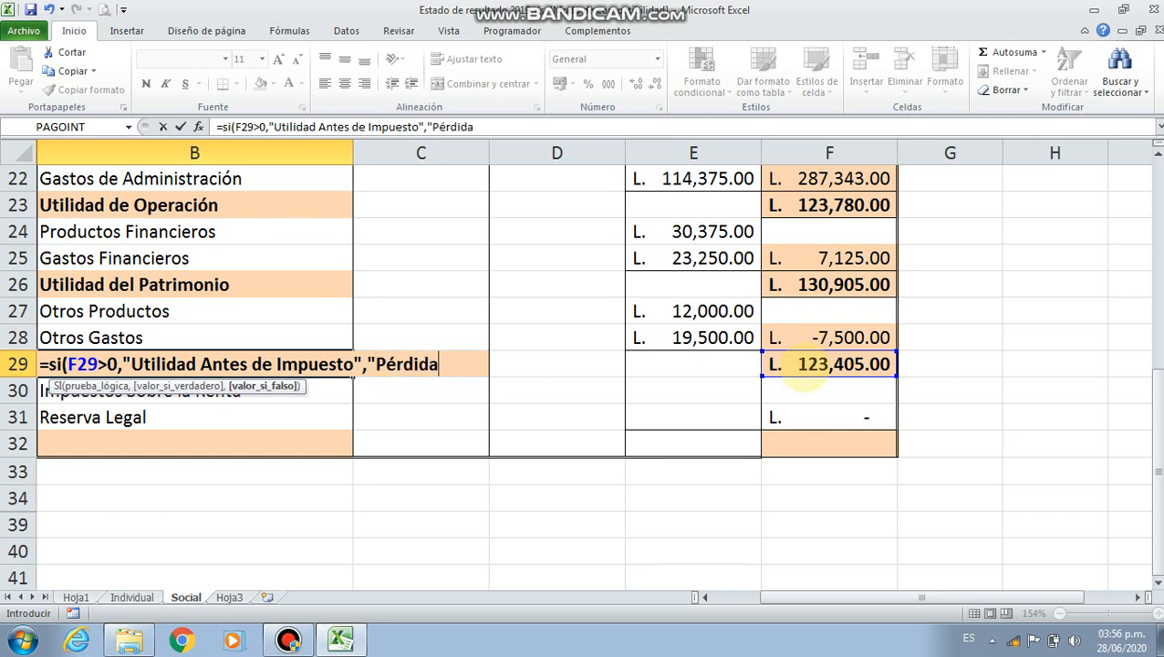
pyautogui.write(' Neta d')
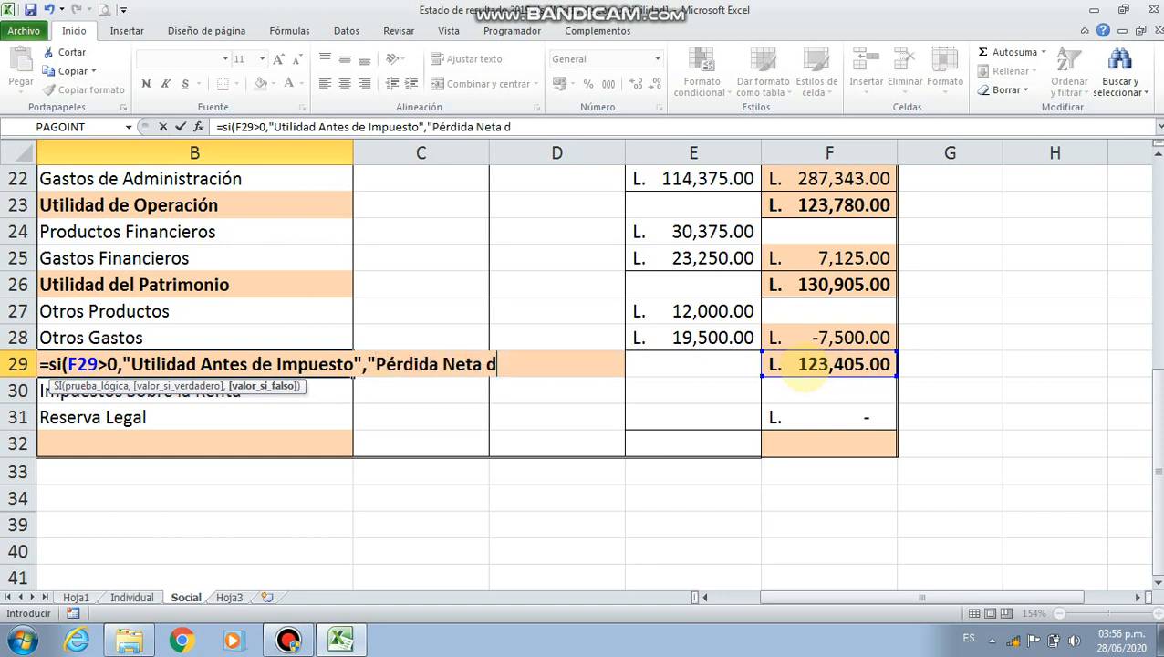
pyautogui.write('el Ejr')
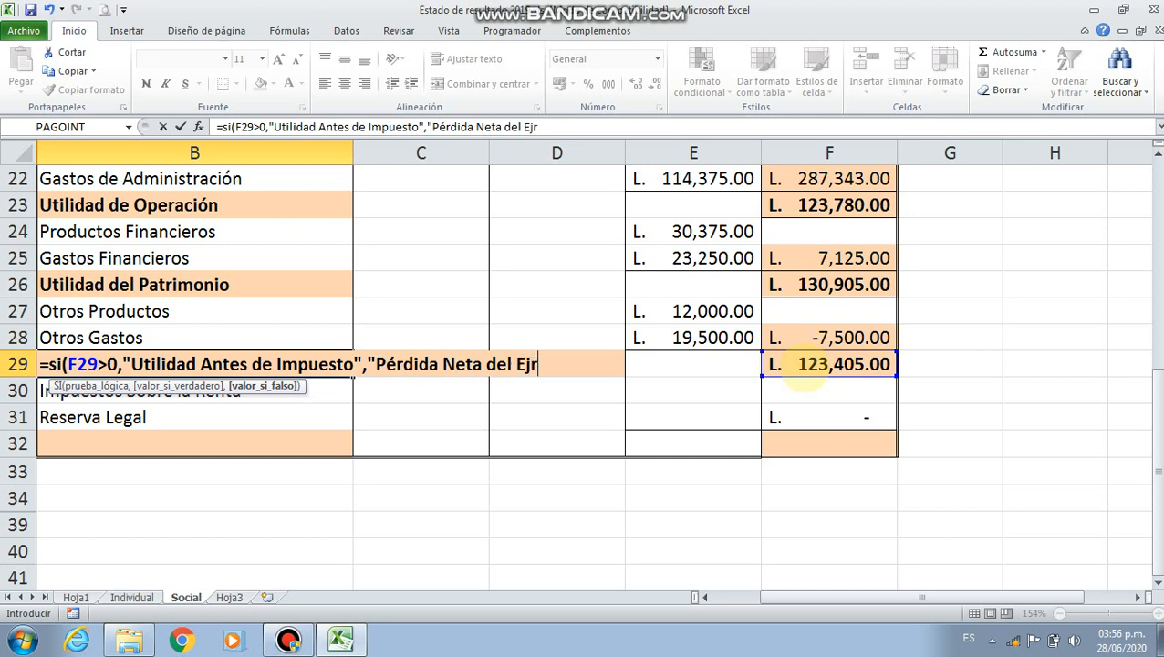
# Complete the SI formula in B29 with "Pérdida Neta del Ejercicio" as its value if false
pyautogui.press('BackSpace')
pyautogui.write('ercici')
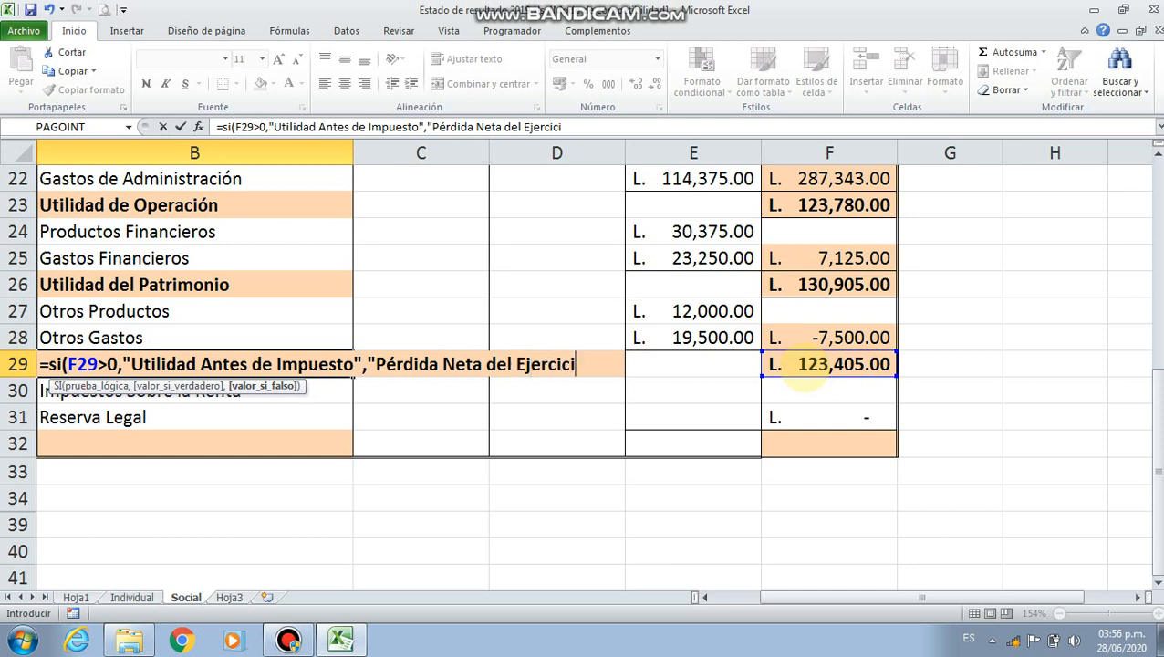
pyautogui.write('o")')
pyautogui.press('Return')
pyautogui.press('Up')
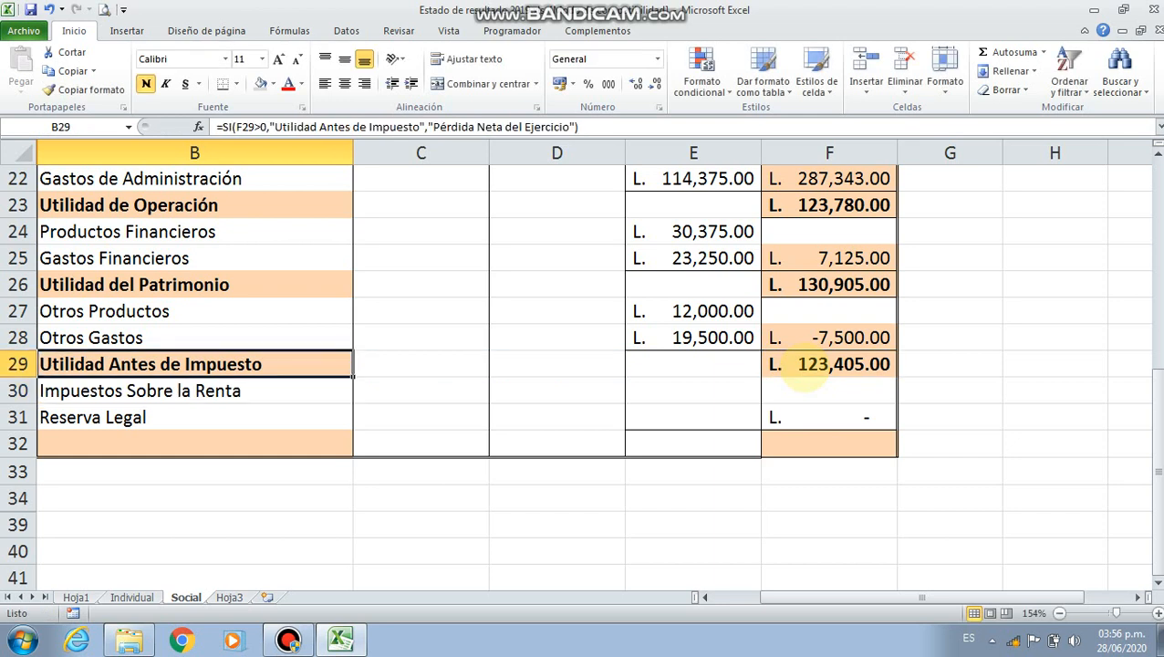
# Start a SI formula in E30, on the Impuestos Sobre la Renta row, with the logical test F29>0
pyautogui.click(682, 390)
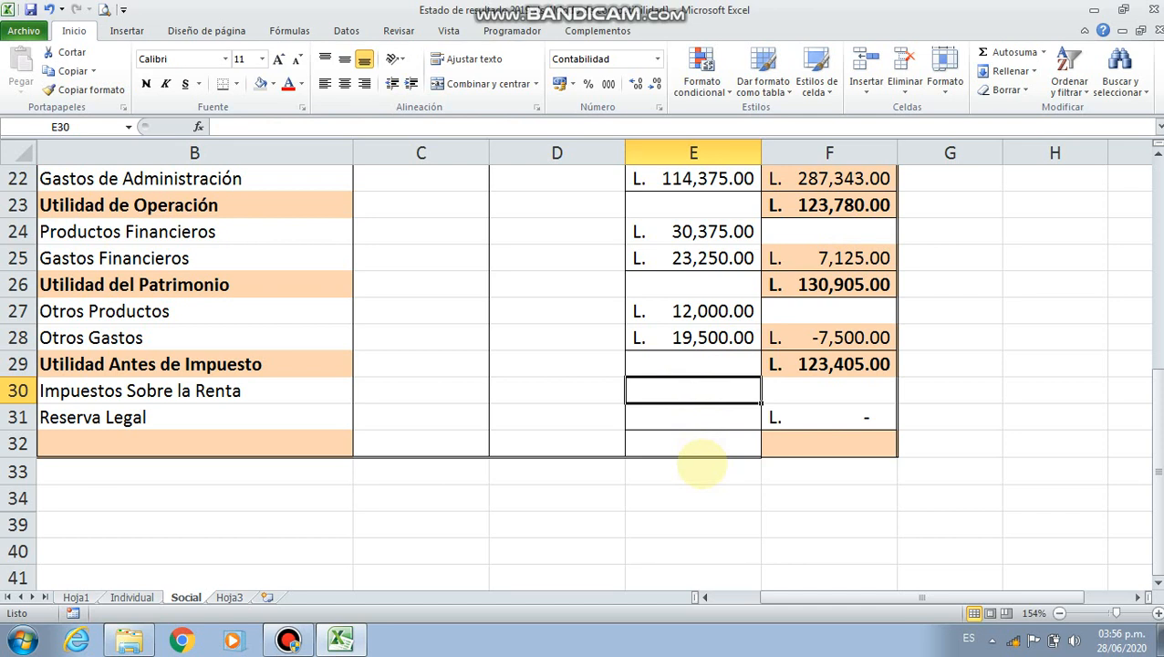
pyautogui.write('=si(')
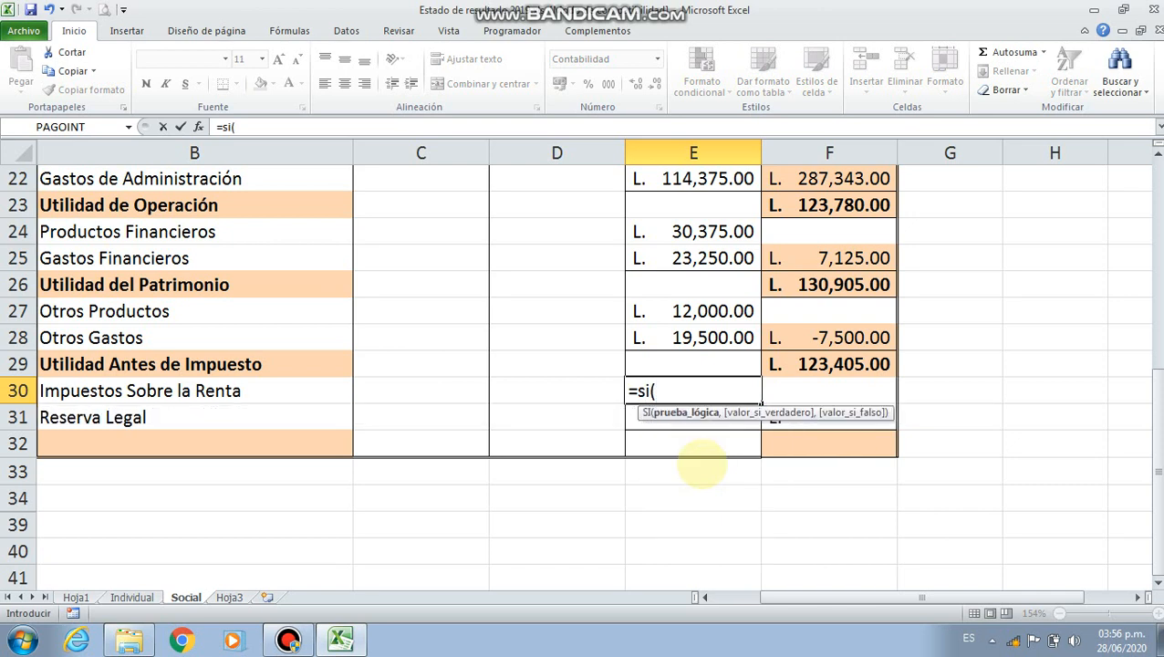
pyautogui.click(821, 363)
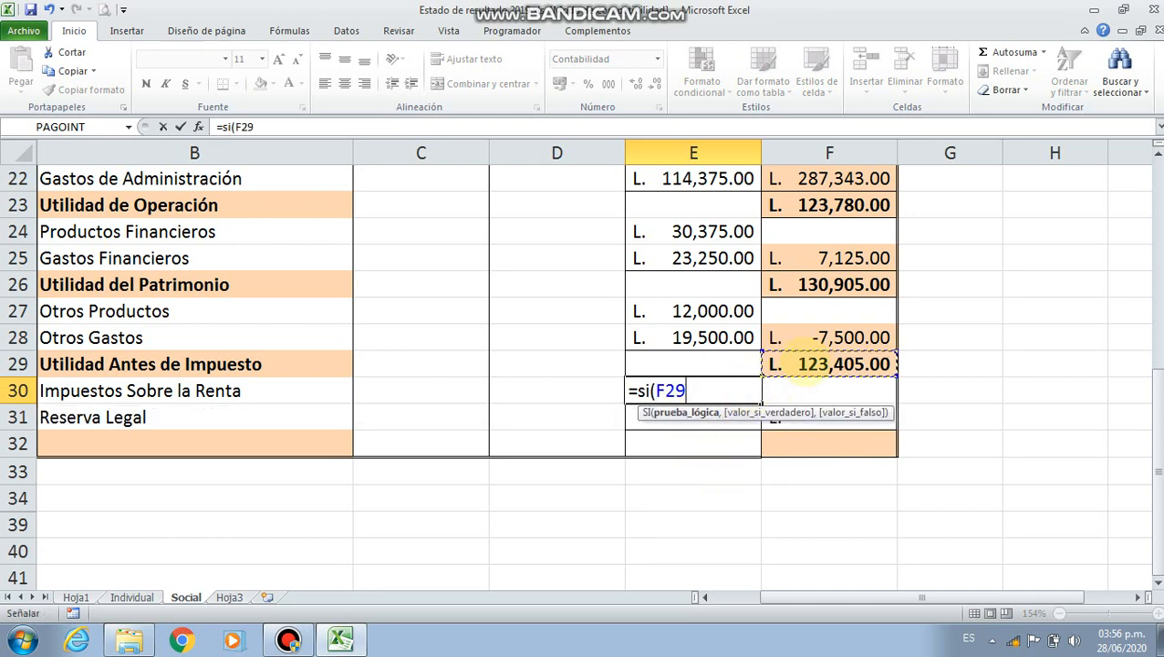
pyautogui.write('>0')
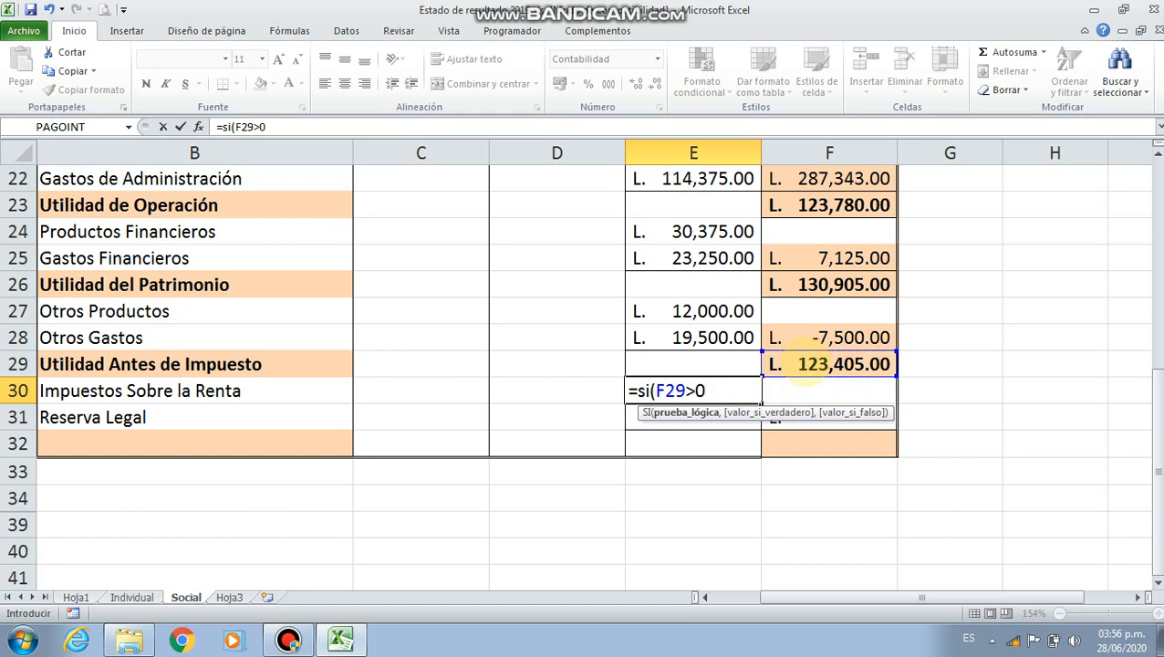
pyautogui.write(',')
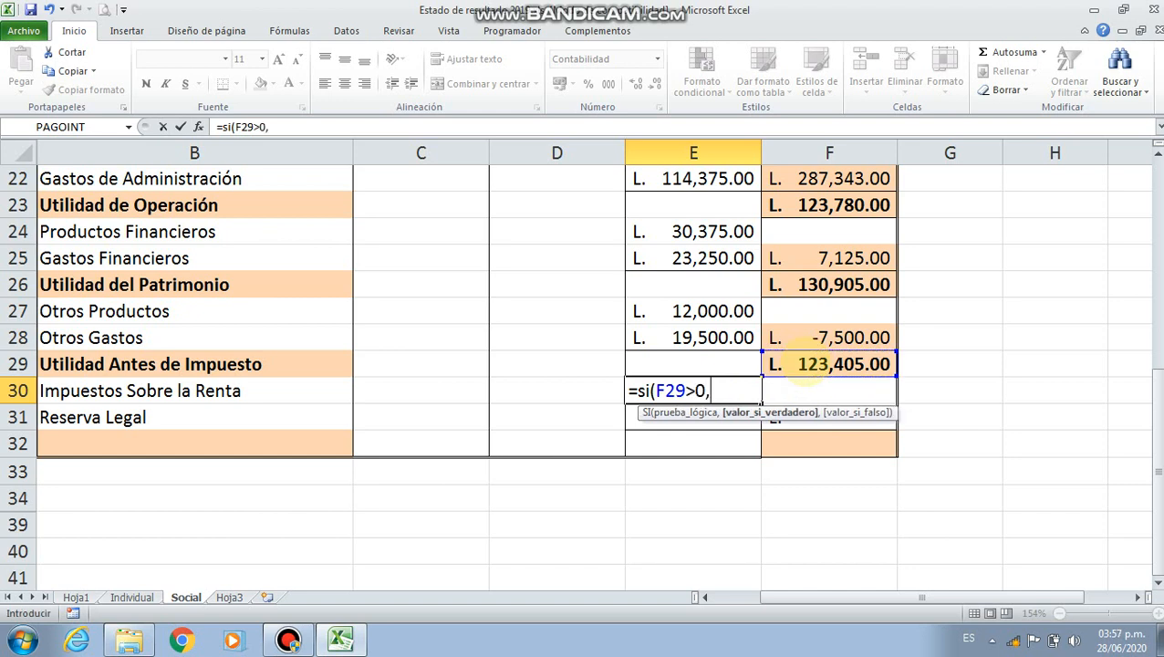
# Complete the SI formula in E30 with F29*25% as its value if true and 0 as its value if false
pyautogui.click(805, 363)
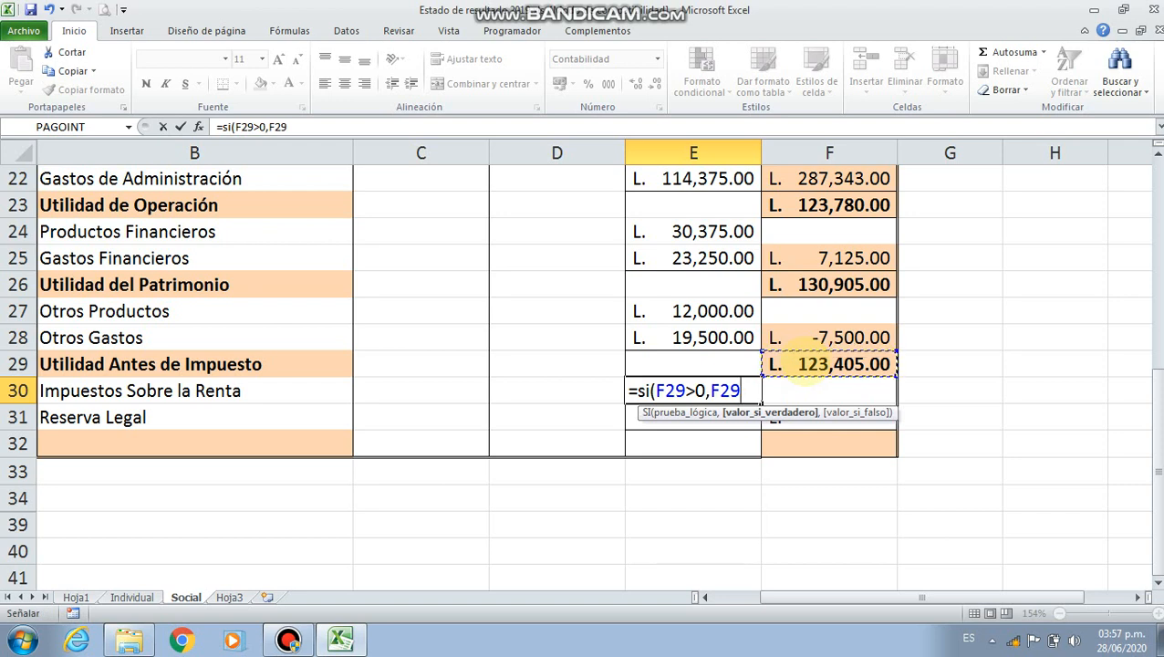
pyautogui.write('*25%')
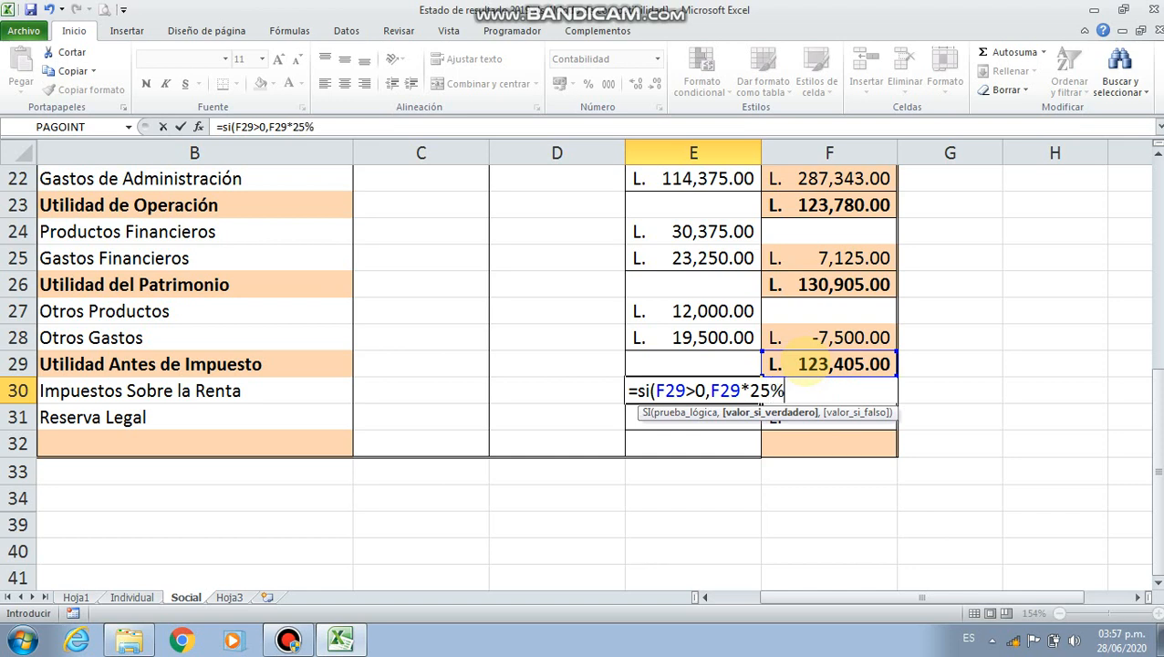
pyautogui.write('),0')
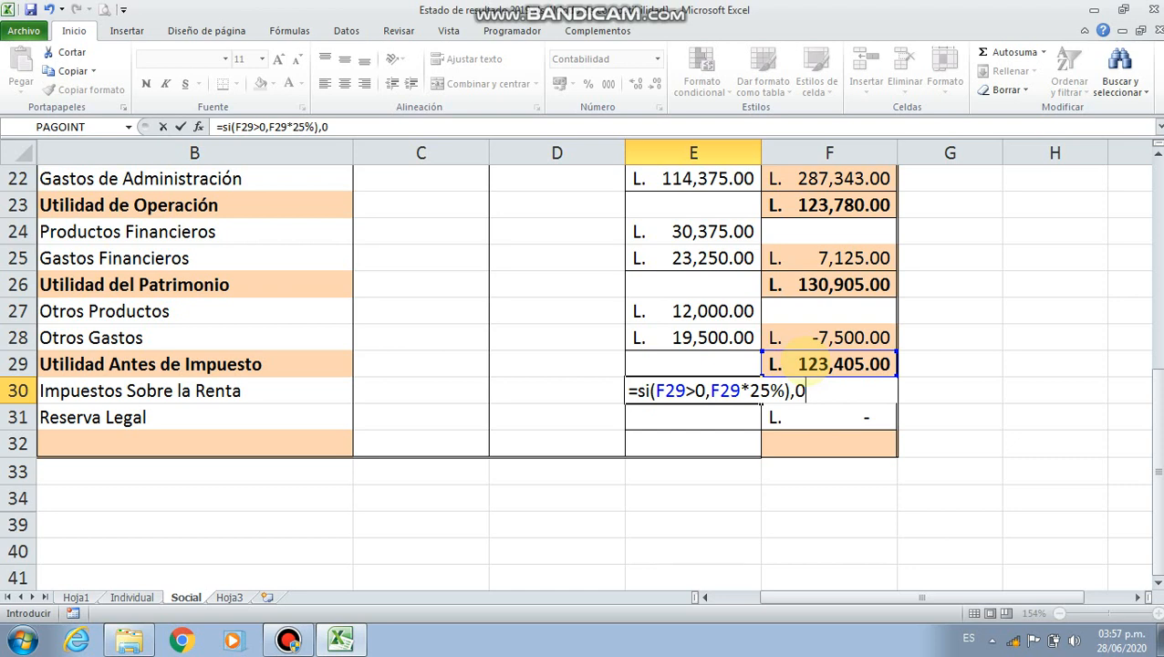
pyautogui.press('BackSpace')
pyautogui.press('BackSpace')
pyautogui.press('BackSpace')
pyautogui.write(',0')
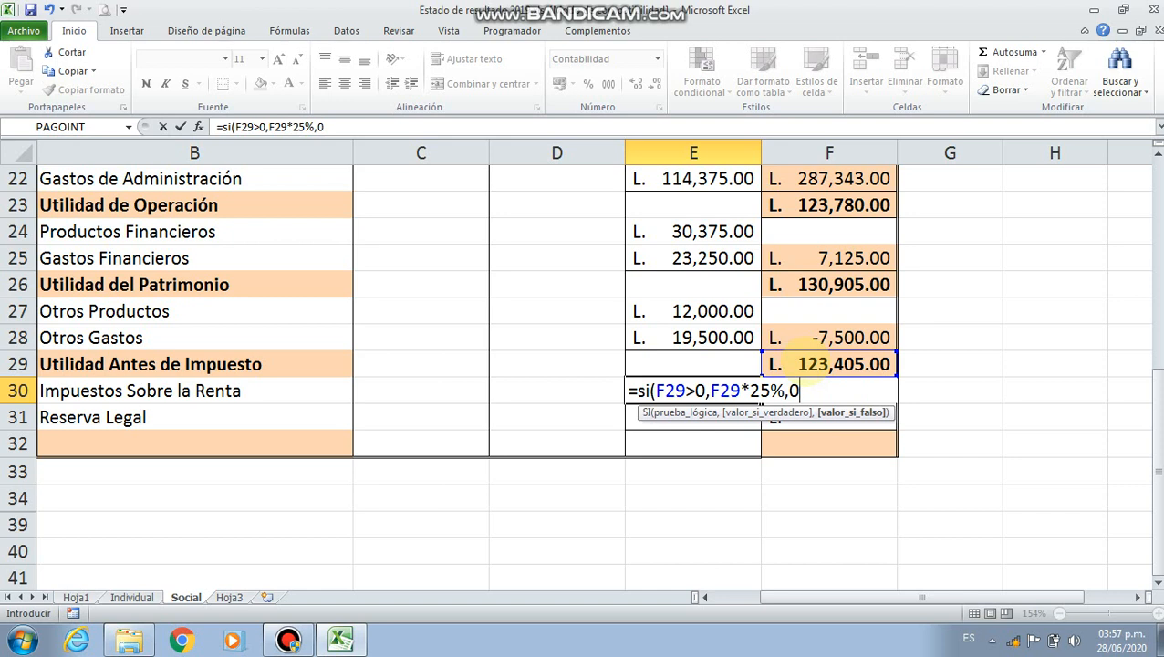
pyautogui.write(')')
pyautogui.press('Return')
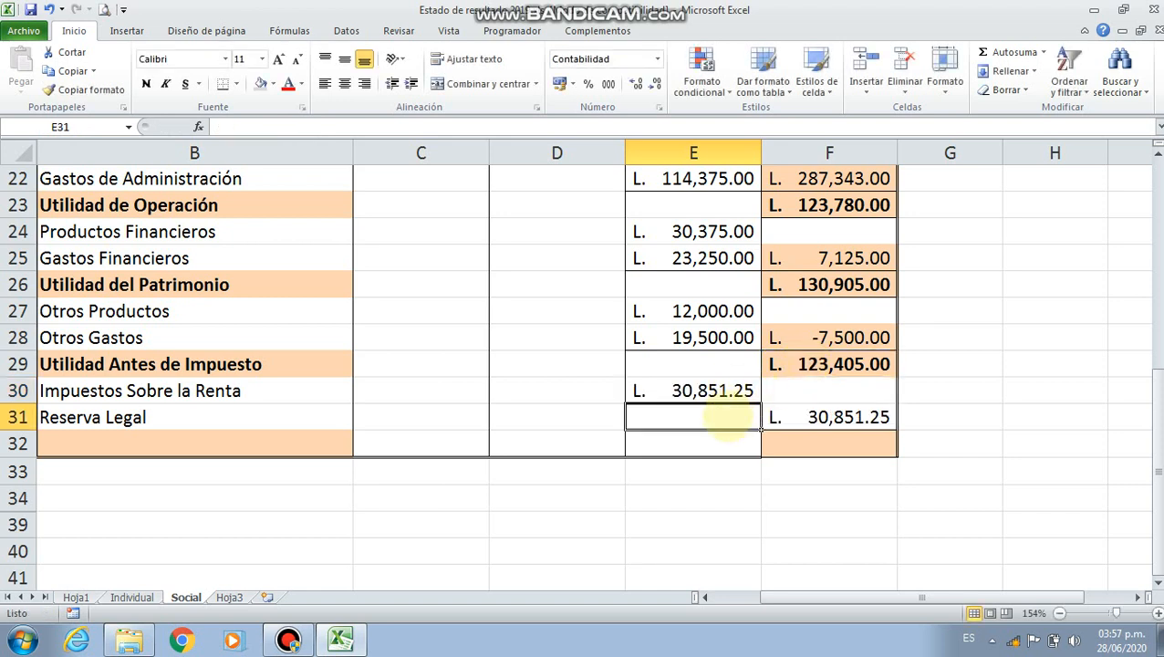
# Start a SI formula in E31, on the Reserva Legal row, with the logical test F29>0
pyautogui.write('=s')
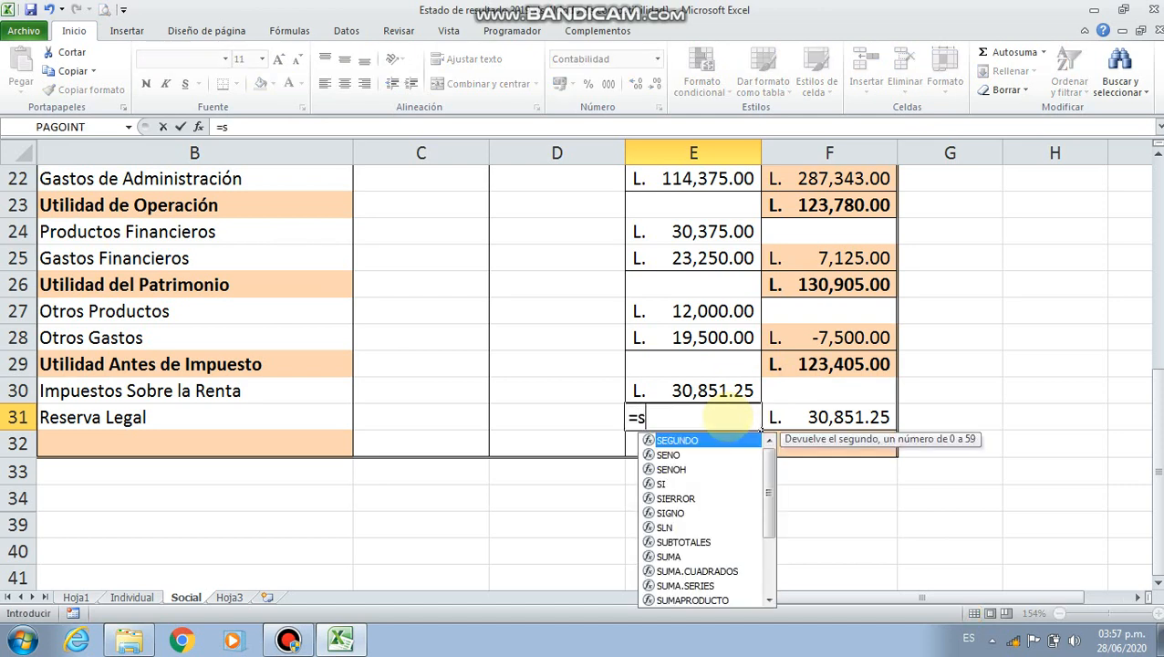
pyautogui.write('i(')
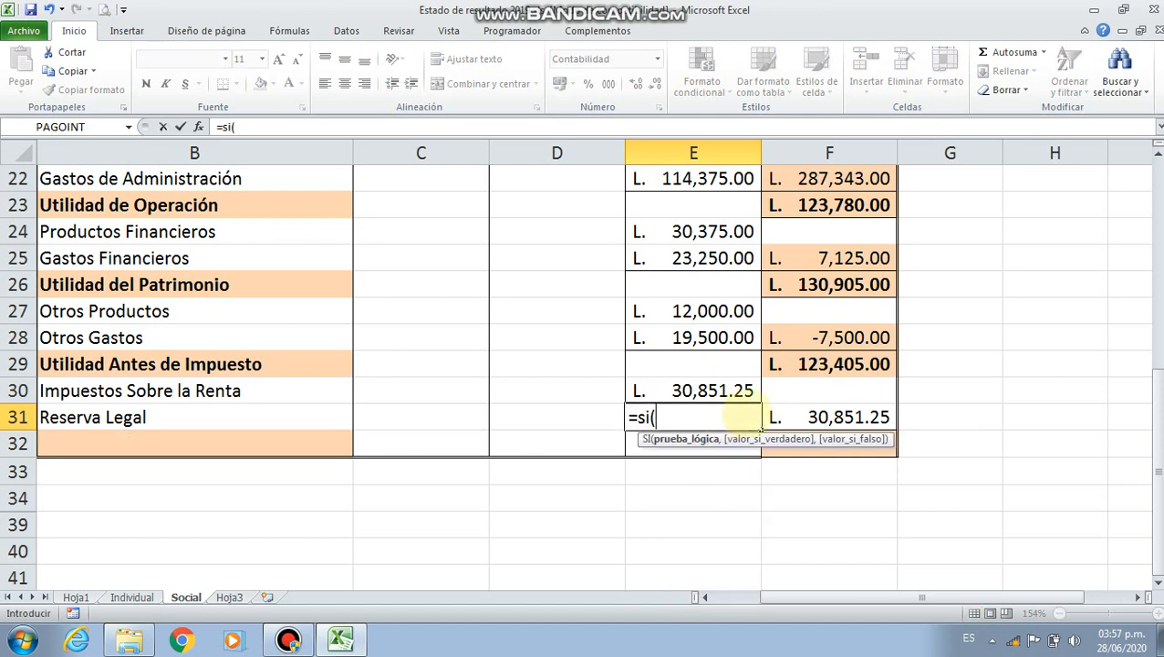
pyautogui.click(826, 364)
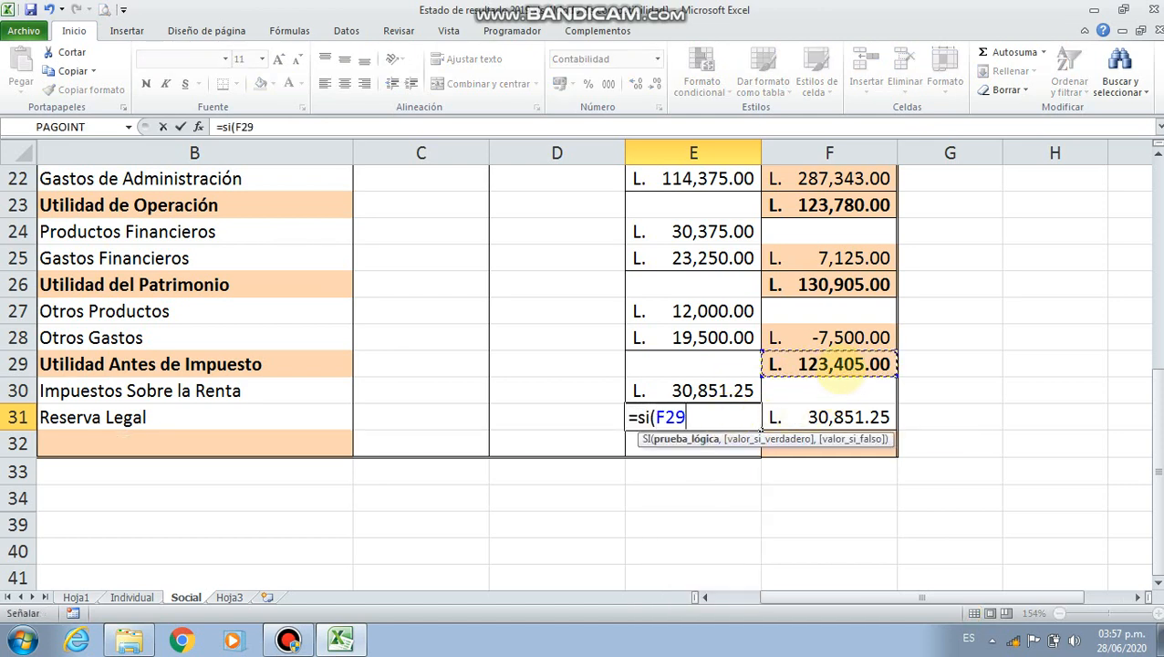
pyautogui.write('>0,(')
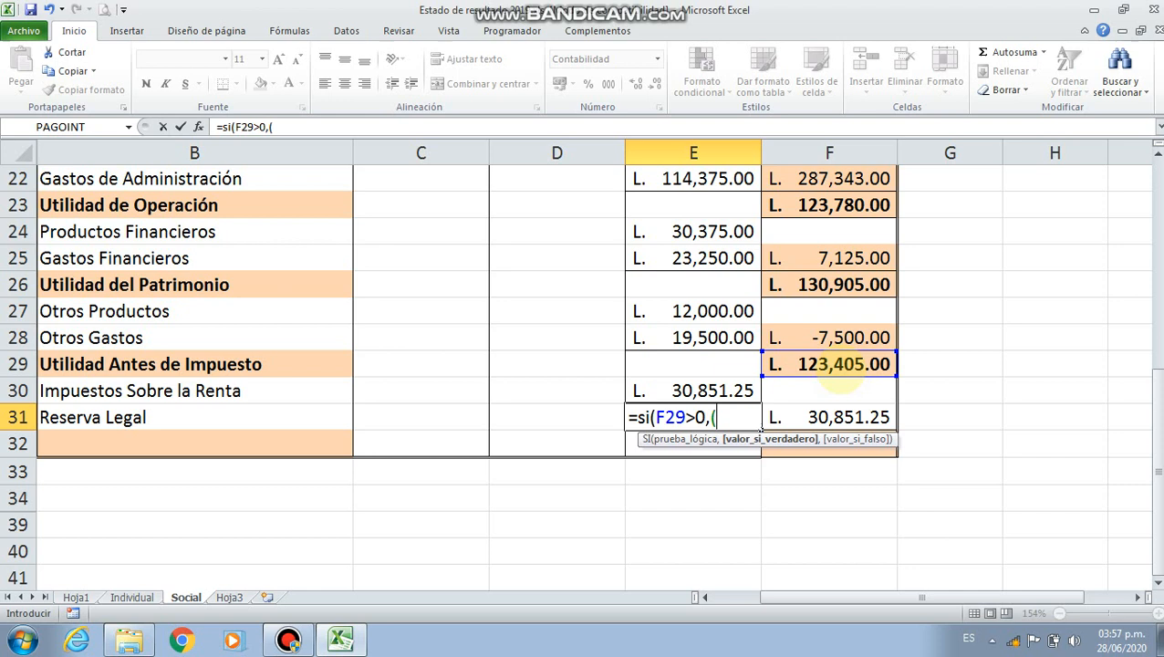
# Complete the SI formula in E31 with (F29-E30)*5% as its value if true and 0 as its value if false
pyautogui.click(824, 363)
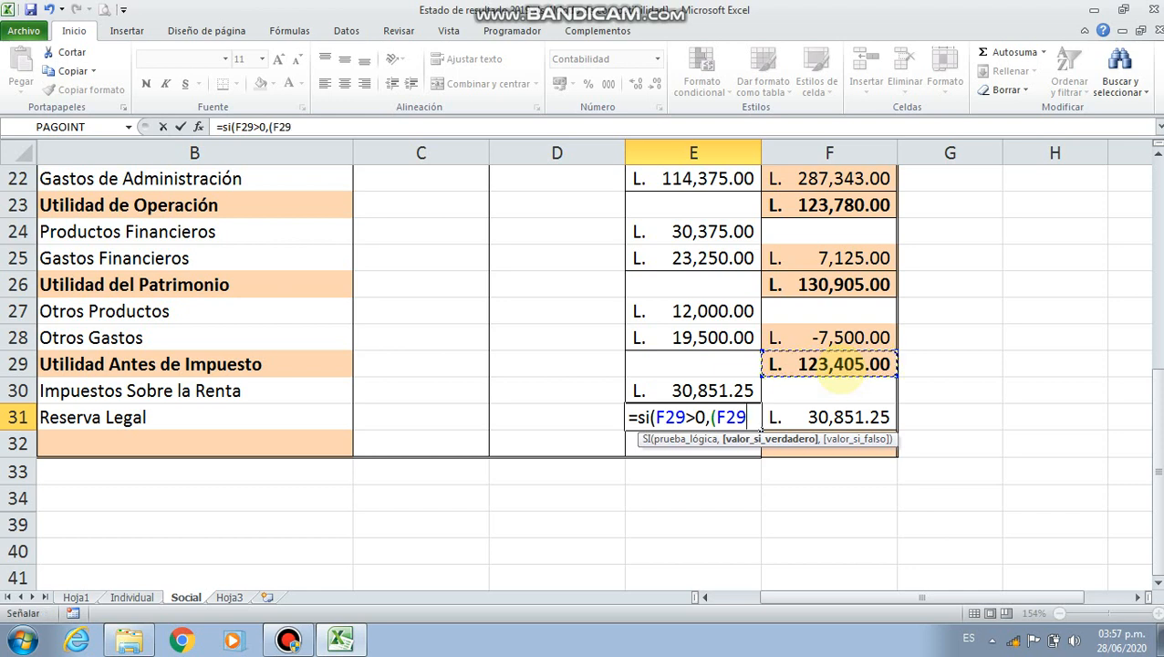
pyautogui.write('-')
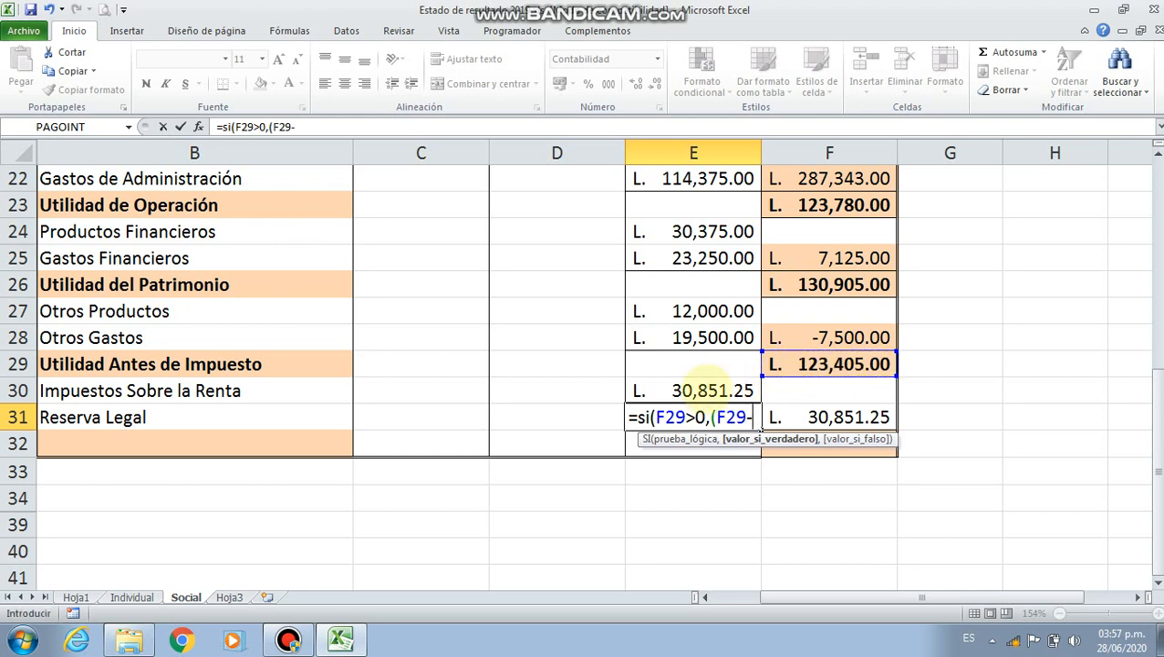
pyautogui.click(705, 381)
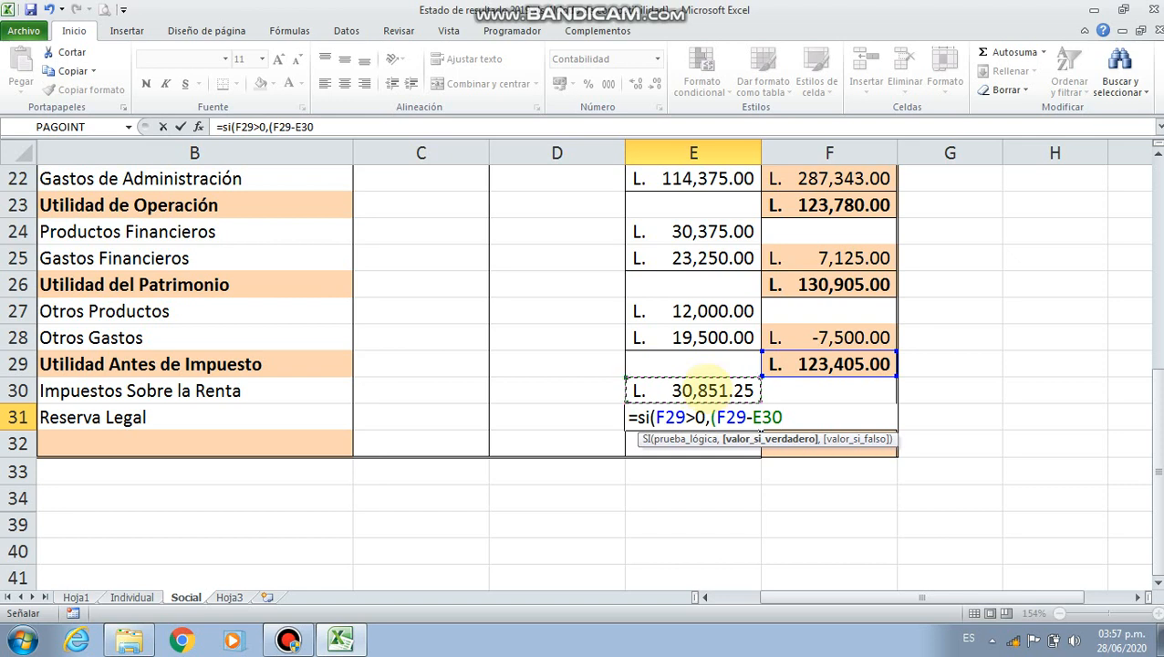
pyautogui.write(')*5%')
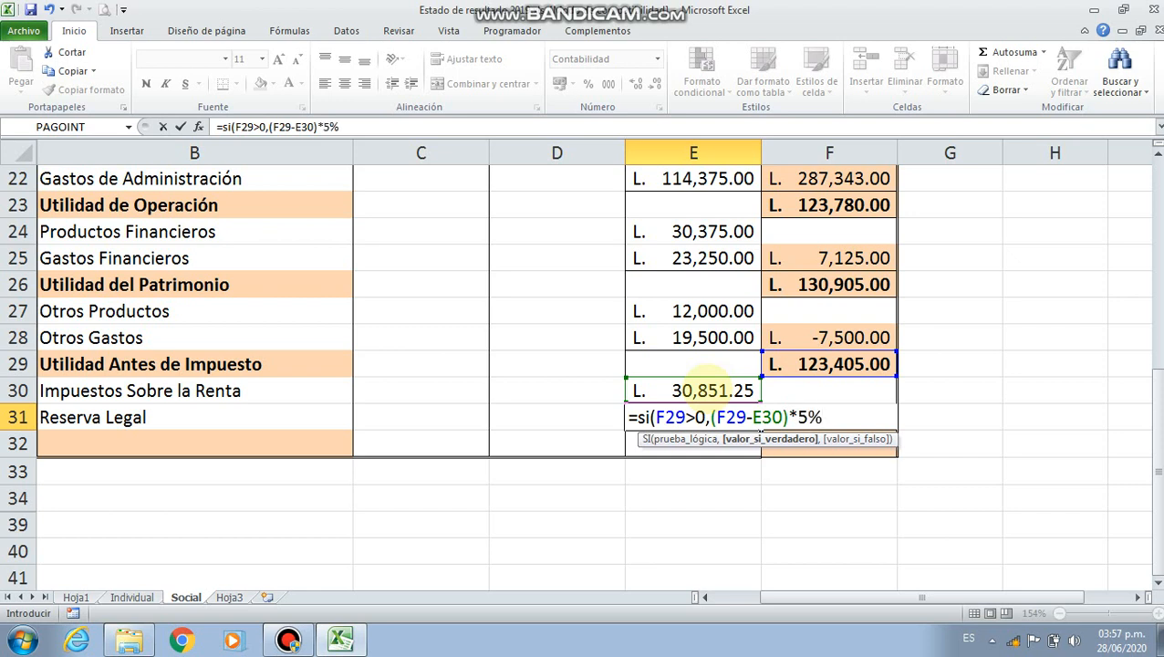
pyautogui.write(',0')
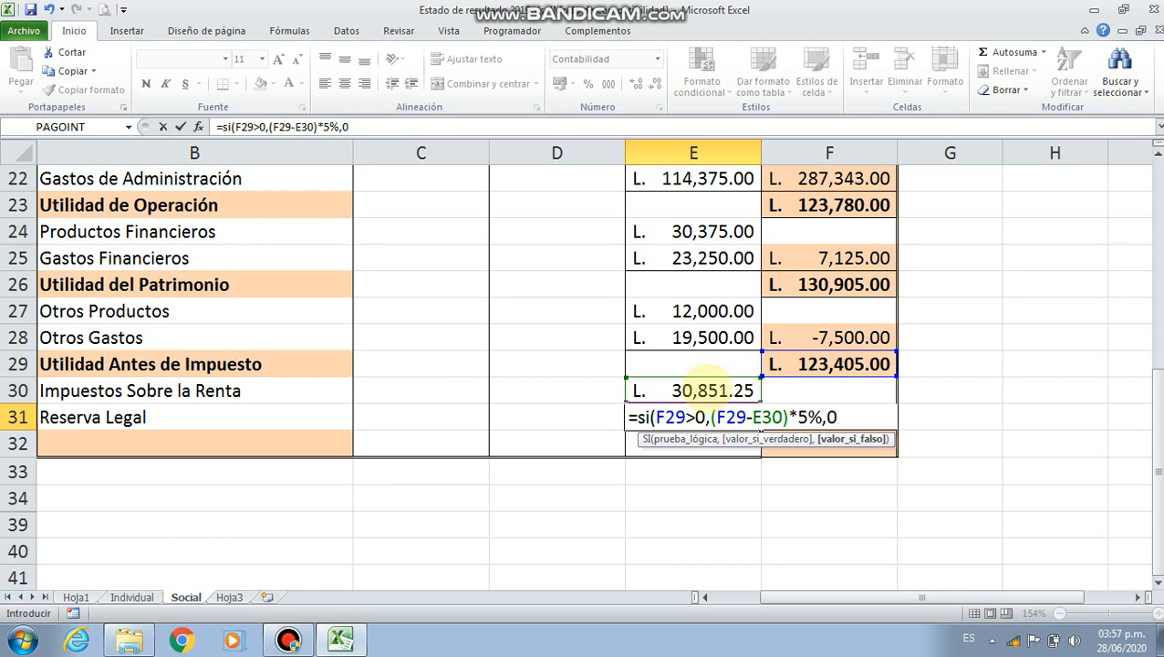
pyautogui.write(')')
pyautogui.press('Return')
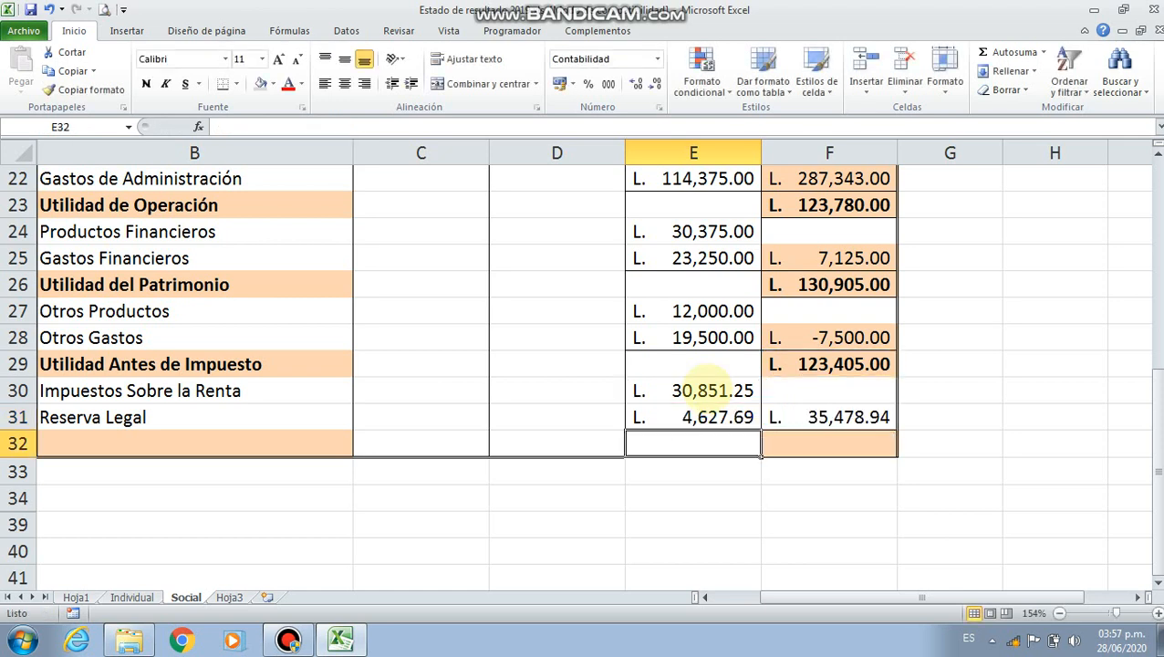
# Clear the existing formula in F31, on the Reserva Legal row, and start a new formula there
pyautogui.doubleClick(821, 418)
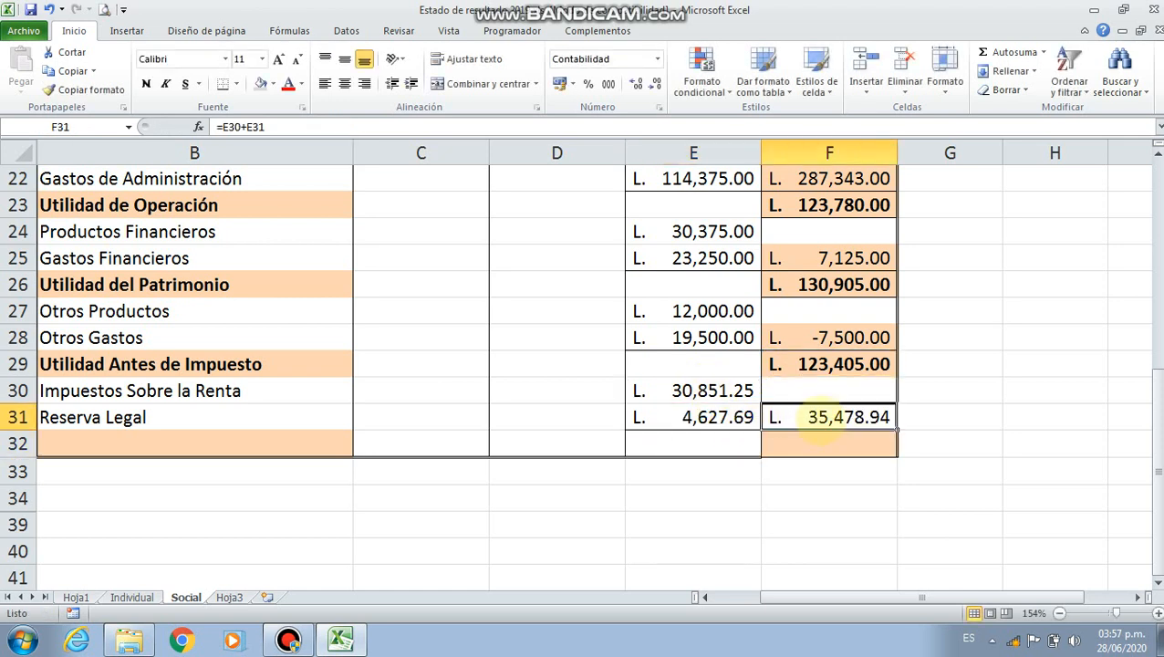
pyautogui.press('Escape')
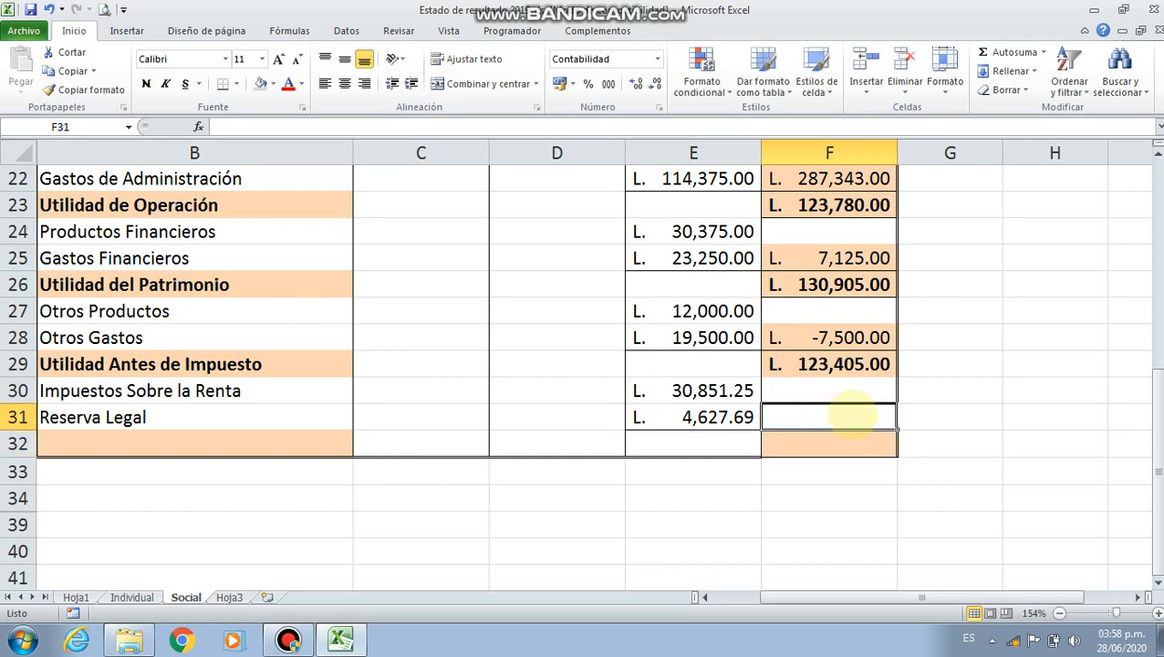
pyautogui.write('=')
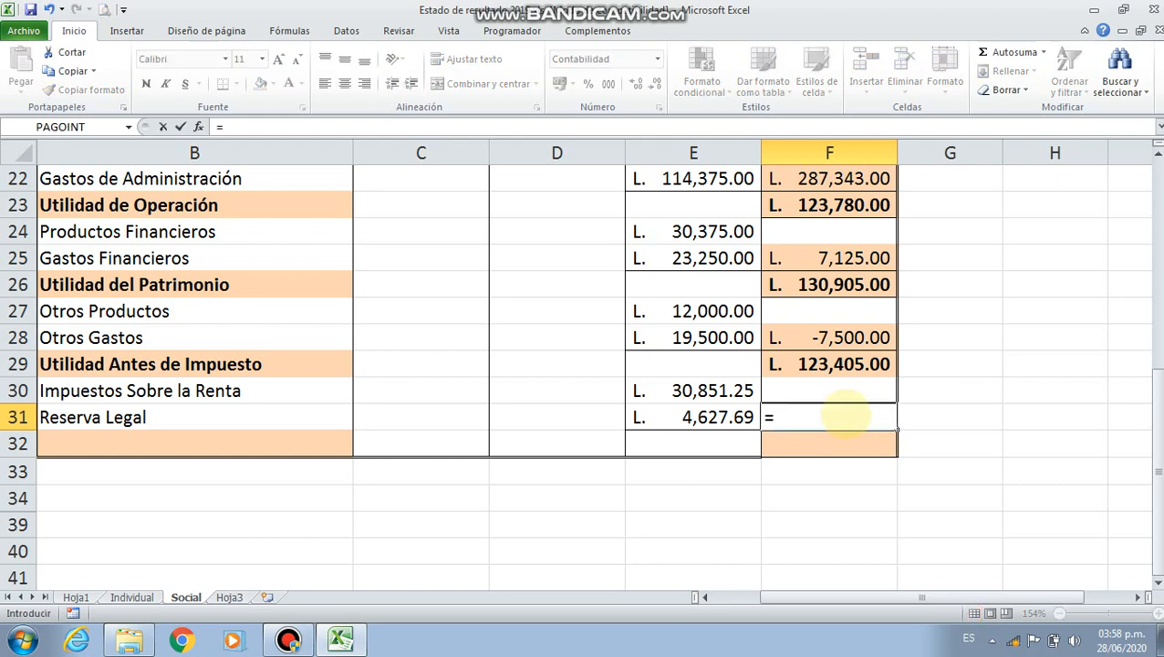